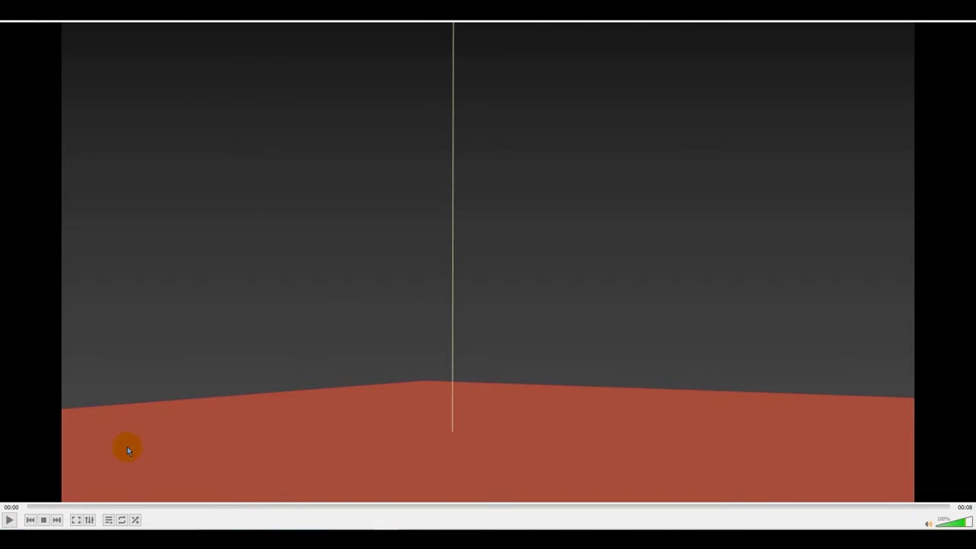
# Play the reference video of the shattering floor animation from its beginning.
pyautogui.click(10, 521)
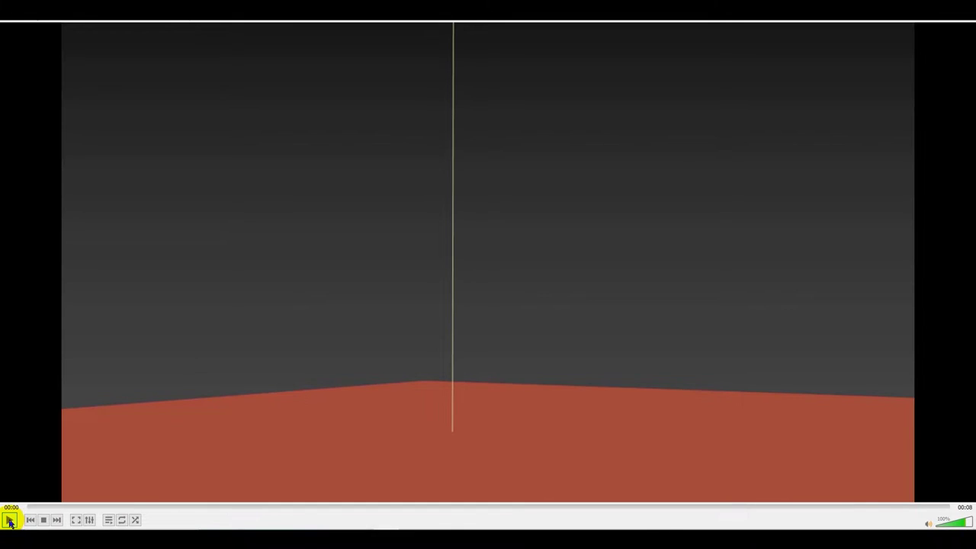
pyautogui.click(9, 521)
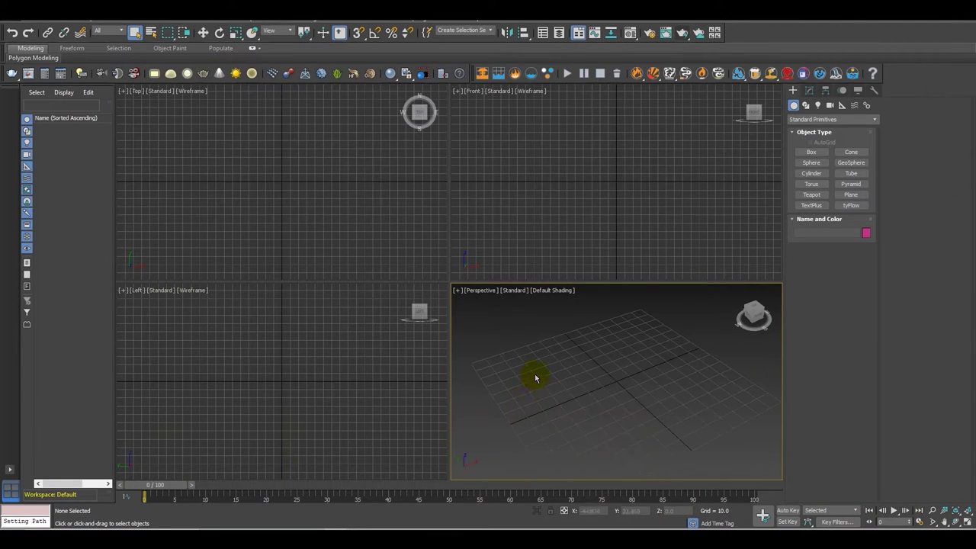
# Create a thin box slab about 137 by 138 units in a maximized Perspective view and display edged faces.
pyautogui.hotkey('alt', 'w')
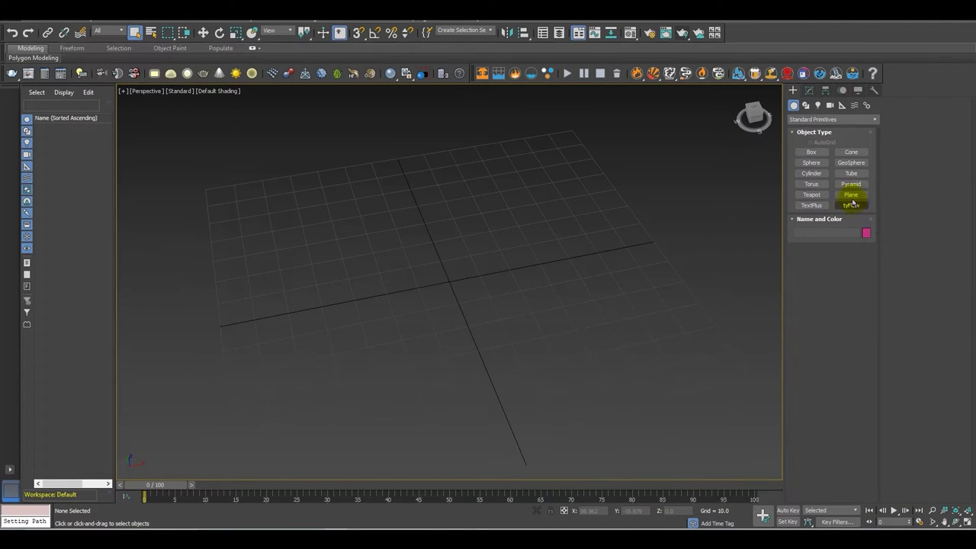
pyautogui.click(815, 153)
pyautogui.scroll(-4, 562, 222)
pyautogui.moveTo(510, 183); pyautogui.dragTo(489, 315)
pyautogui.click(489, 313)
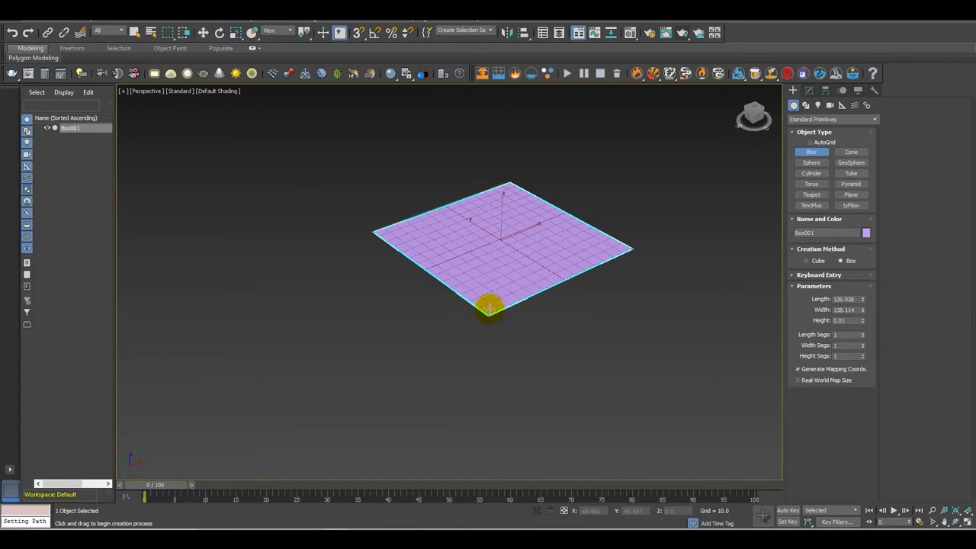
pyautogui.rightClick(490, 314)
pyautogui.keyDown('alt'); pyautogui.moveTo(492, 313); pyautogui.dragTo(530, 318, button='middle'); pyautogui.keyUp('alt')
pyautogui.scroll(4, 528, 314)
pyautogui.moveTo(589, 321)
pyautogui.keyDown('alt'); pyautogui.mouseDown(button='middle')
pyautogui.moveTo(597, 340)
pyautogui.moveTo(579, 353)
pyautogui.moveTo(585, 382)
pyautogui.moveTo(573, 376)
pyautogui.moveTo(548, 396)
pyautogui.moveTo(530, 353)
pyautogui.moveTo(546, 345)
pyautogui.moveTo(565, 382)
pyautogui.mouseUp(button='middle'); pyautogui.keyUp('alt')
pyautogui.press('F4')
pyautogui.rightClick(601, 368)
# Create a small sphere at the slab's centre, zero its X and Y position, and lower it beneath the slab to about Z -26.
pyautogui.scroll(-4, 594, 379)
pyautogui.click(812, 163)
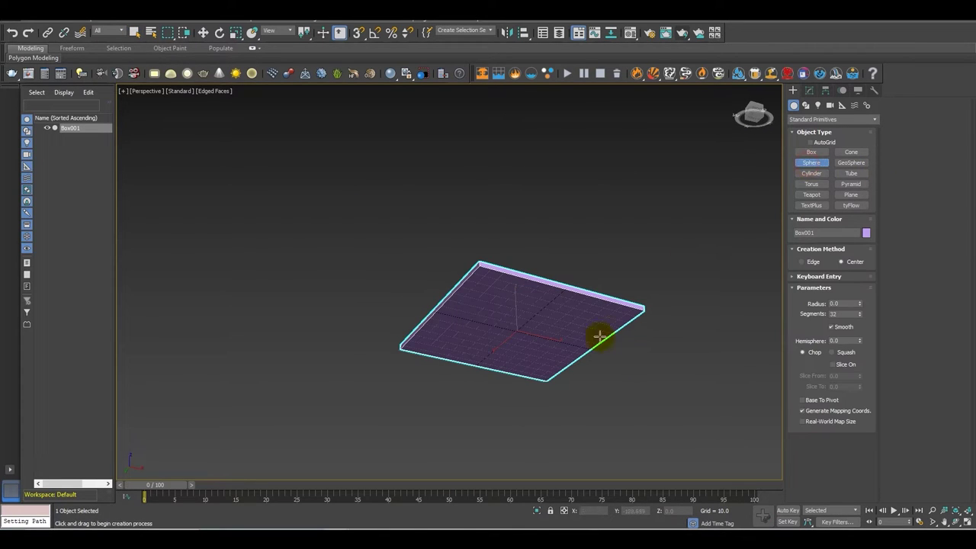
pyautogui.keyDown('alt'); pyautogui.moveTo(608, 331); pyautogui.dragTo(570, 418, button='middle'); pyautogui.keyUp('alt')
pyautogui.moveTo(521, 329); pyautogui.dragTo(533, 341)
pyautogui.rightClick(608, 427)
pyautogui.press('w')
pyautogui.rightClick(613, 511)
pyautogui.rightClick(654, 511)
pyautogui.keyDown('alt'); pyautogui.moveTo(582, 434); pyautogui.dragTo(541, 321, button='middle'); pyautogui.keyUp('alt')
pyautogui.moveTo(516, 299); pyautogui.dragTo(547, 414)
pyautogui.keyDown('alt'); pyautogui.moveTo(547, 414); pyautogui.dragTo(532, 368, button='middle'); pyautogui.keyUp('alt')
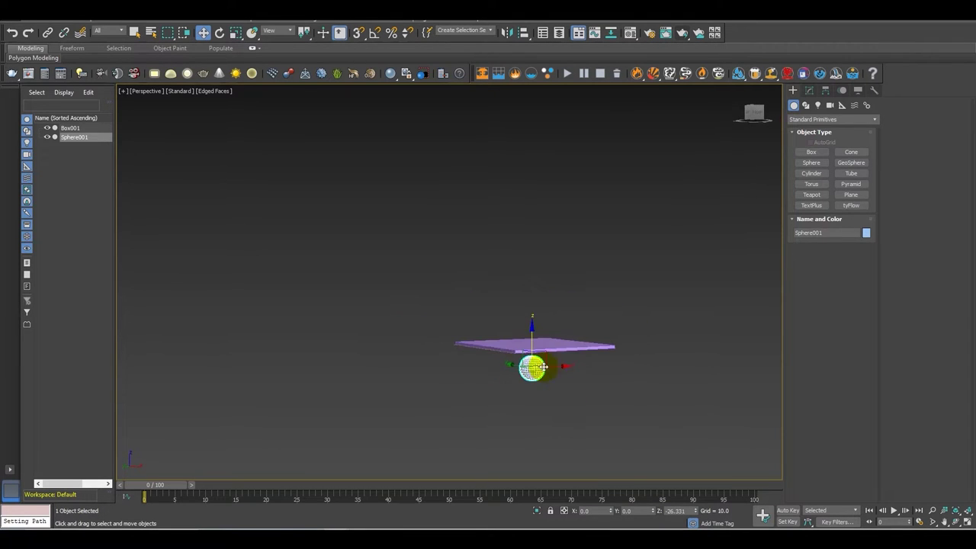
# Clone the sphere as a single copy directly below the original, at about Z -88.
pyautogui.keyDown('shift'); pyautogui.moveTo(533, 348); pyautogui.dragTo(532, 383); pyautogui.keyUp('shift')
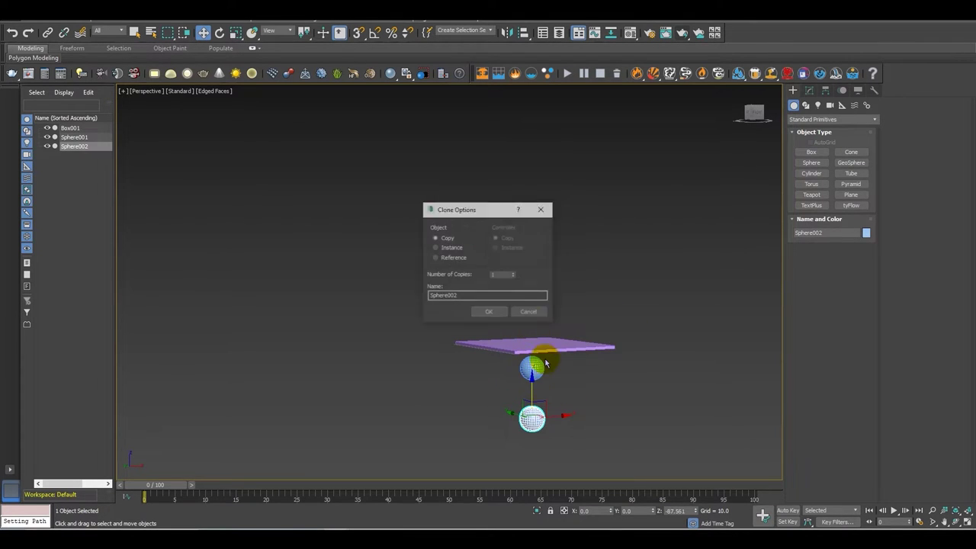
pyautogui.click(490, 312)
pyautogui.keyDown('alt'); pyautogui.moveTo(605, 425); pyautogui.dragTo(580, 424, button='middle'); pyautogui.keyUp('alt')
pyautogui.keyDown('alt'); pyautogui.moveTo(566, 467); pyautogui.dragTo(624, 459, button='middle'); pyautogui.keyUp('alt')
# Animate the copied sphere with Auto Key, raising it through the slab to about Z 193 at frame 15.
pyautogui.click(789, 511)
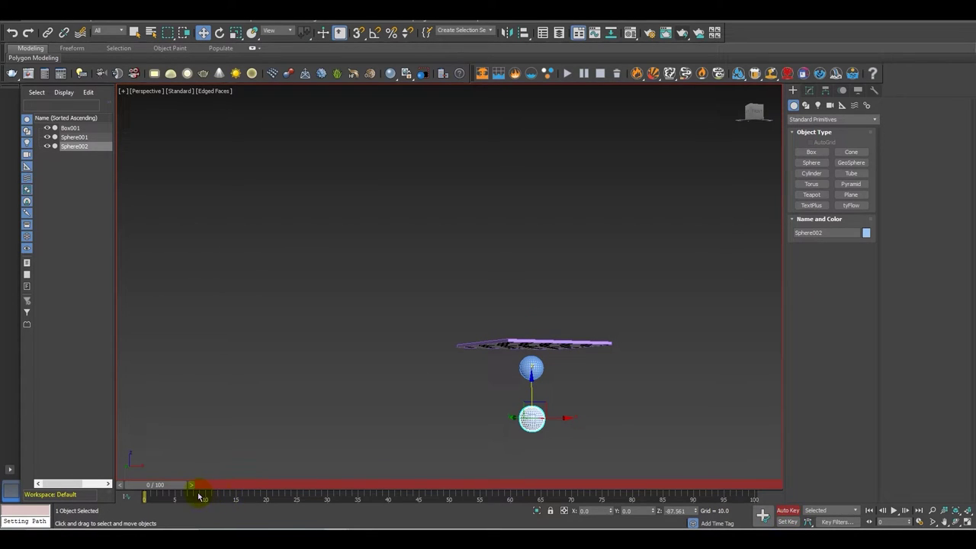
pyautogui.moveTo(188, 488); pyautogui.dragTo(258, 489)
pyautogui.press('w')
pyautogui.keyDown('alt'); pyautogui.moveTo(523, 410); pyautogui.dragTo(484, 429, button='middle'); pyautogui.keyUp('alt')
pyautogui.scroll(-4, 485, 424)
pyautogui.moveTo(480, 403); pyautogui.dragTo(476, 276)
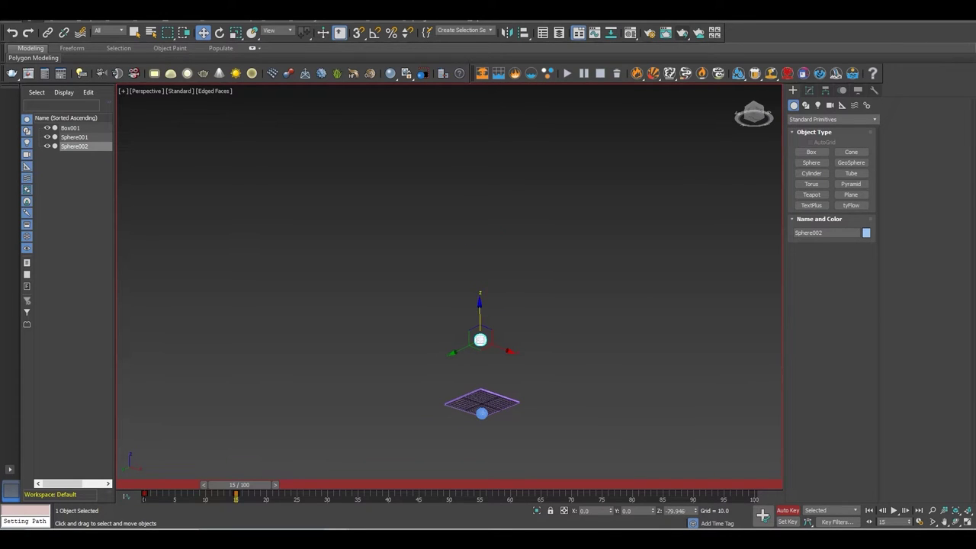
pyautogui.scroll(3, 562, 391)
pyautogui.scroll(3, 508, 363)
pyautogui.moveTo(508, 363)
pyautogui.keyDown('alt'); pyautogui.mouseDown(button='middle')
pyautogui.moveTo(514, 353)
pyautogui.moveTo(471, 361)
pyautogui.moveTo(536, 349)
pyautogui.moveTo(553, 363)
pyautogui.moveTo(511, 377)
pyautogui.moveTo(508, 318)
pyautogui.moveTo(499, 351)
pyautogui.moveTo(516, 359)
pyautogui.mouseUp(button='middle'); pyautogui.keyUp('alt')
pyautogui.keyDown('alt'); pyautogui.moveTo(565, 323); pyautogui.dragTo(523, 364, button='middle'); pyautogui.keyUp('alt')
pyautogui.moveTo(273, 483); pyautogui.dragTo(250, 486)
pyautogui.press('w')
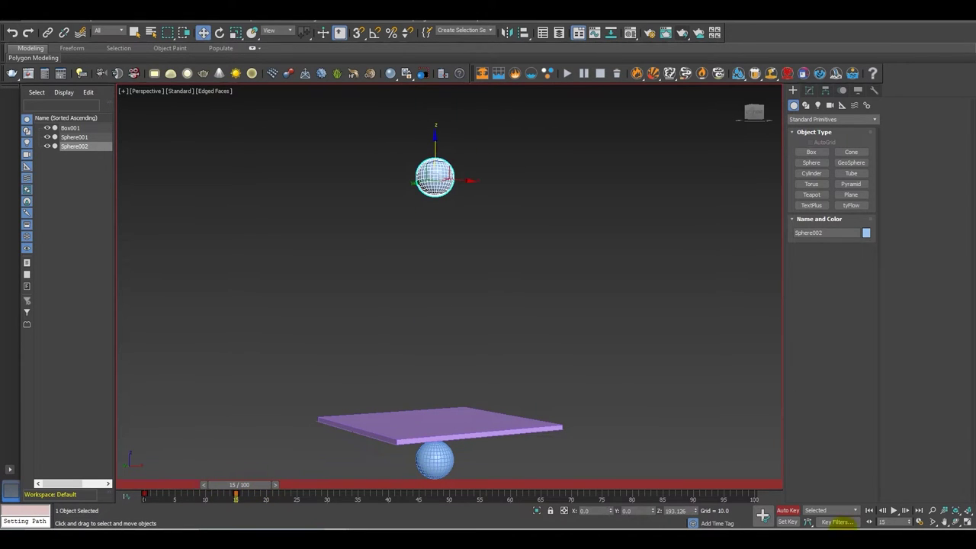
pyautogui.click(788, 510)
# Create a tyFlow object beside the slab and show its modifier settings.
pyautogui.keyDown('alt'); pyautogui.moveTo(518, 360); pyautogui.dragTo(561, 398, button='middle'); pyautogui.keyUp('alt')
pyautogui.click(461, 370)
pyautogui.scroll(5, 461, 370)
pyautogui.scroll(-5, 561, 374)
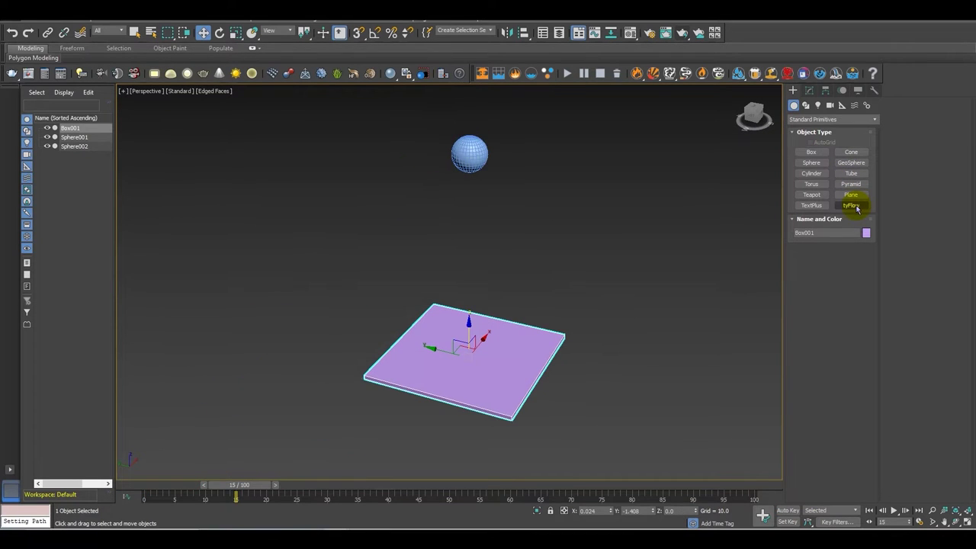
pyautogui.click(851, 205)
pyautogui.click(613, 375)
pyautogui.moveTo(618, 384); pyautogui.dragTo(621, 395)
pyautogui.rightClick(621, 395)
pyautogui.click(813, 92)
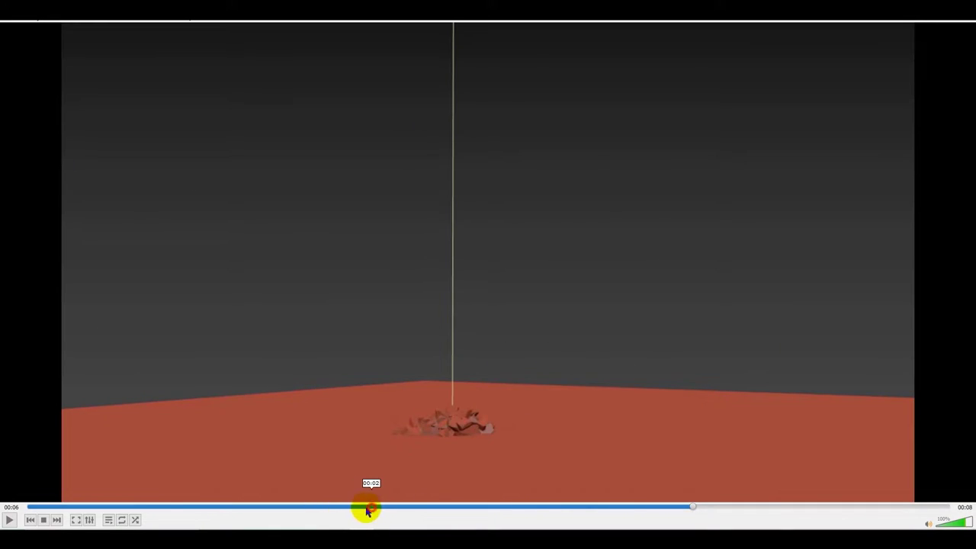
# Switch to the reference video and jump back to about its two-second mark to review the shattering.
pyautogui.click(367, 508)
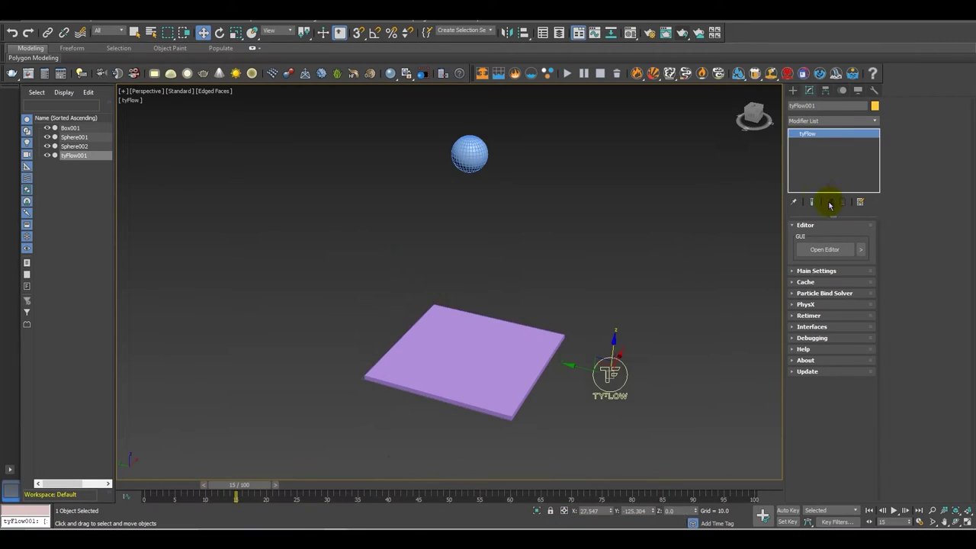
# Create a tySplines shape with an icon size of about 15 next to the tyFlow icon.
pyautogui.click(793, 91)
pyautogui.click(805, 105)
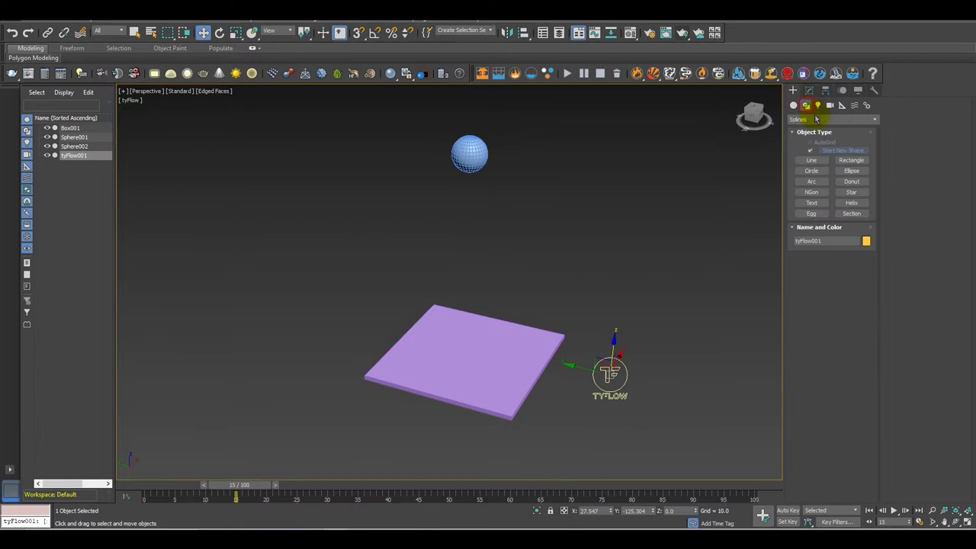
pyautogui.click(822, 119)
pyautogui.click(801, 157)
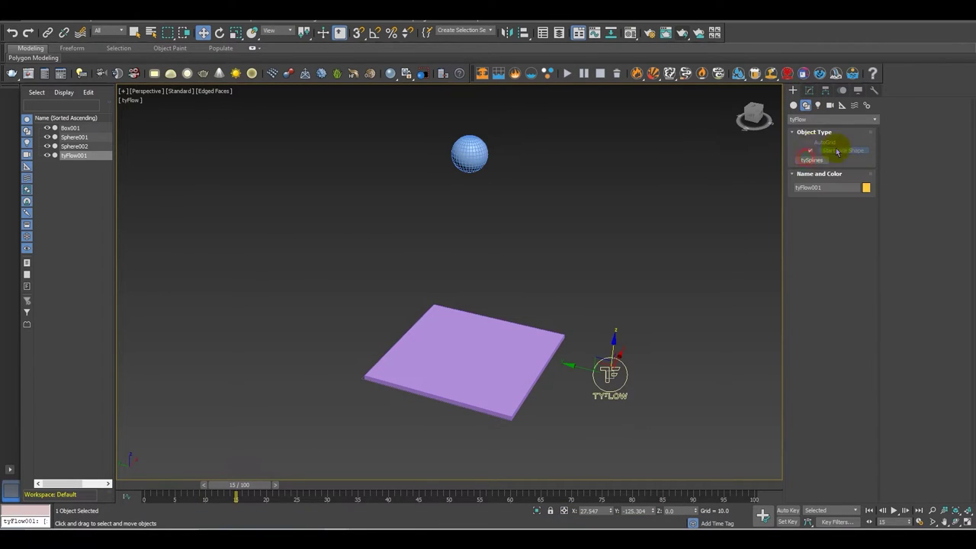
pyautogui.click(812, 160)
pyautogui.moveTo(649, 381); pyautogui.dragTo(662, 396)
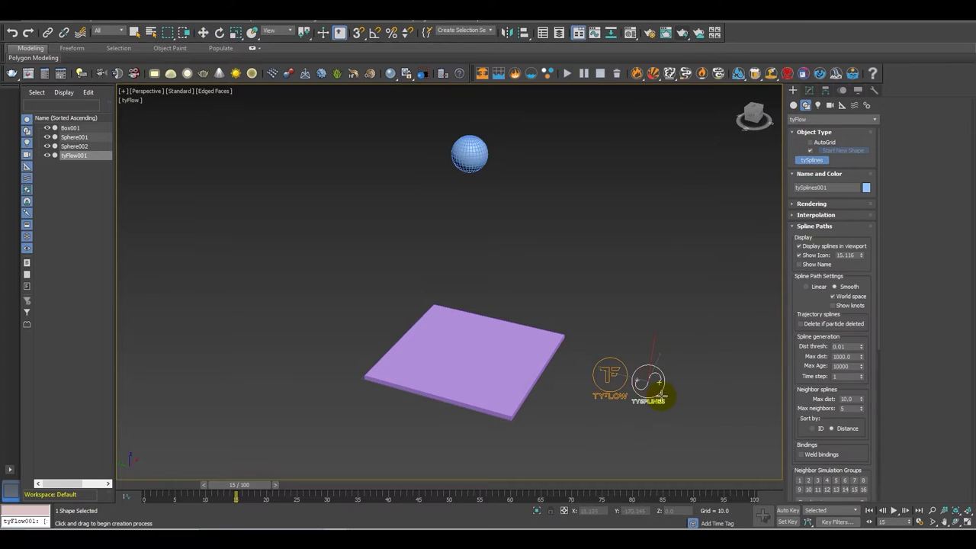
pyautogui.rightClick(661, 396)
pyautogui.rightClick(650, 393)
pyautogui.keyDown('alt'); pyautogui.moveTo(650, 392); pyautogui.dragTo(553, 370, button='middle'); pyautogui.keyUp('alt')
# Open the editor of the tyFlow object and add a Birth Objects operator that uses Box001.
pyautogui.click(610, 382)
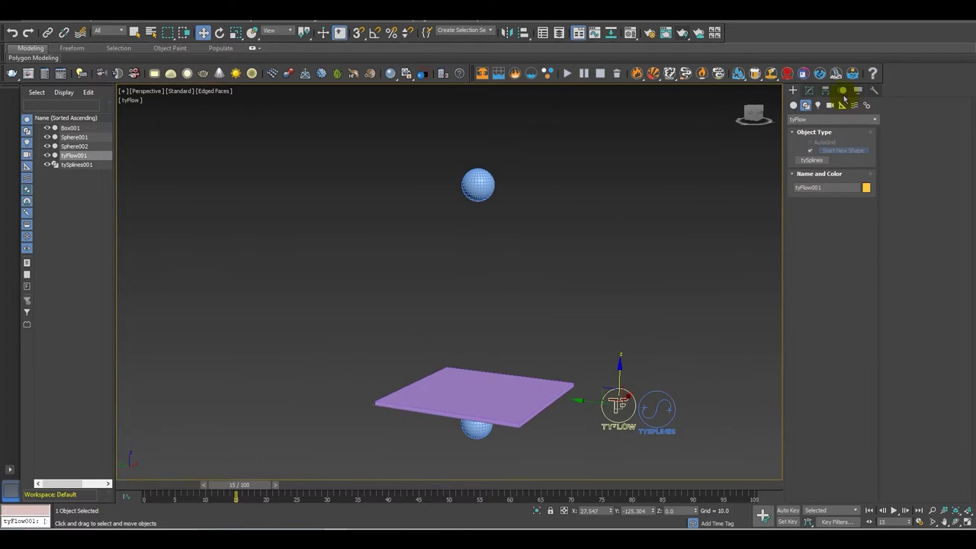
pyautogui.click(809, 90)
pyautogui.click(824, 250)
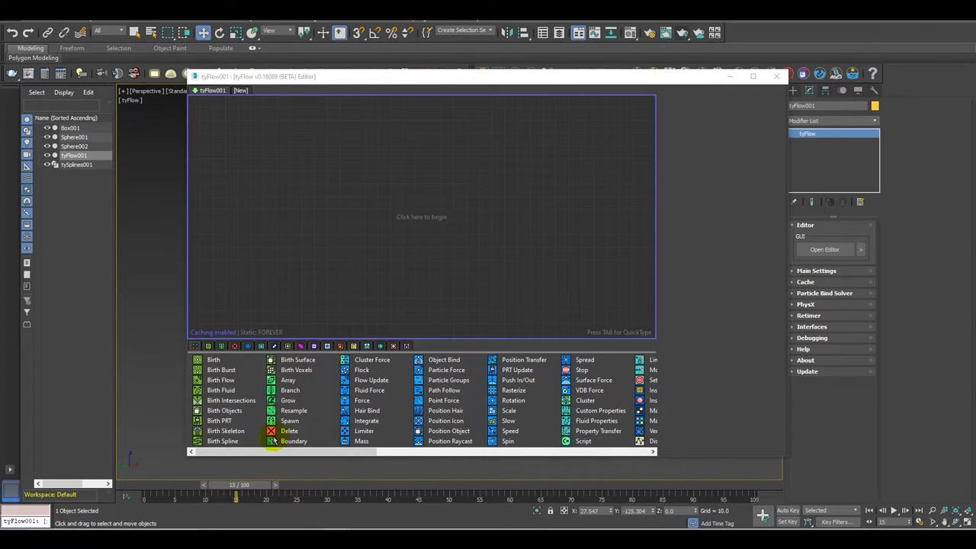
pyautogui.moveTo(228, 411); pyautogui.dragTo(305, 151)
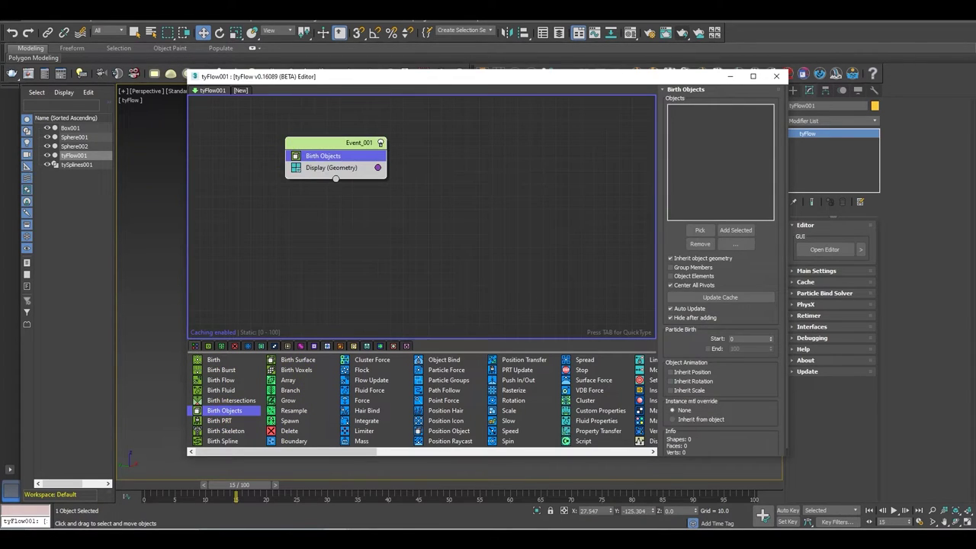
pyautogui.click(698, 230)
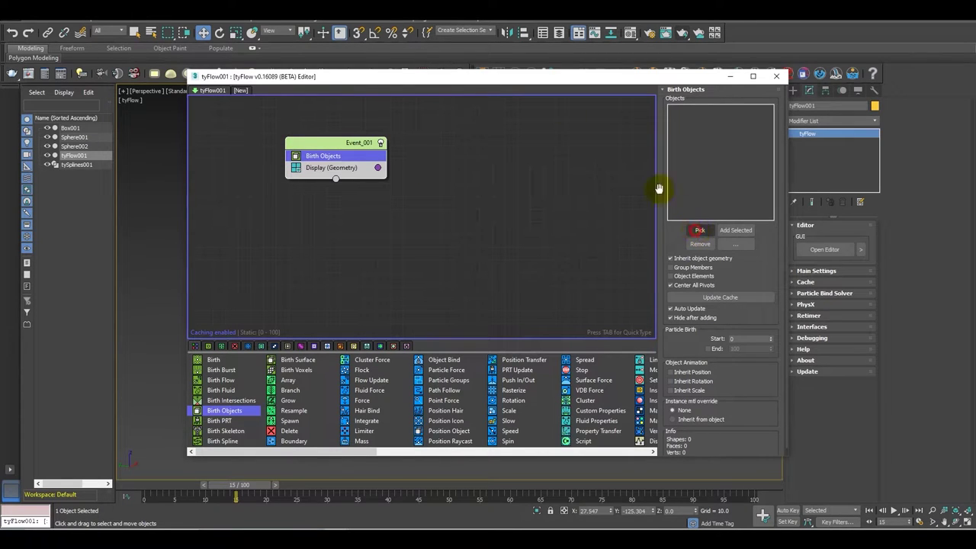
pyautogui.click(71, 128)
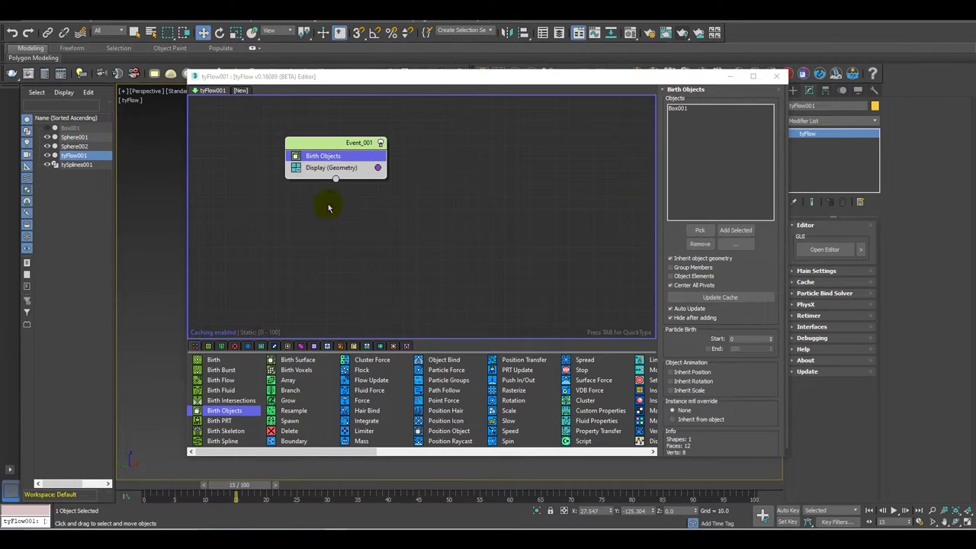
# Add a Voronoi Fracture operator to Event_001 and set its number of points to 100.
pyautogui.press('Tab')
pyautogui.write('vor')
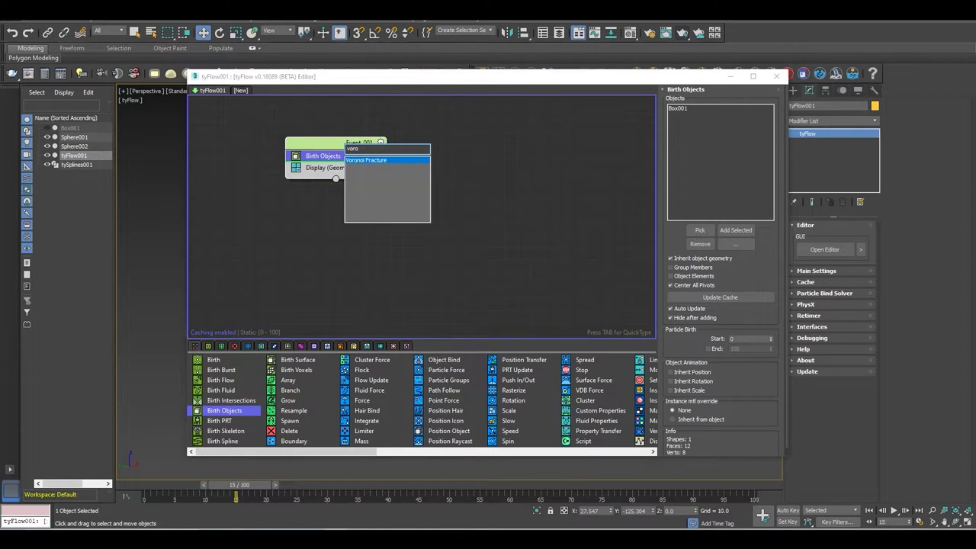
pyautogui.press('Return')
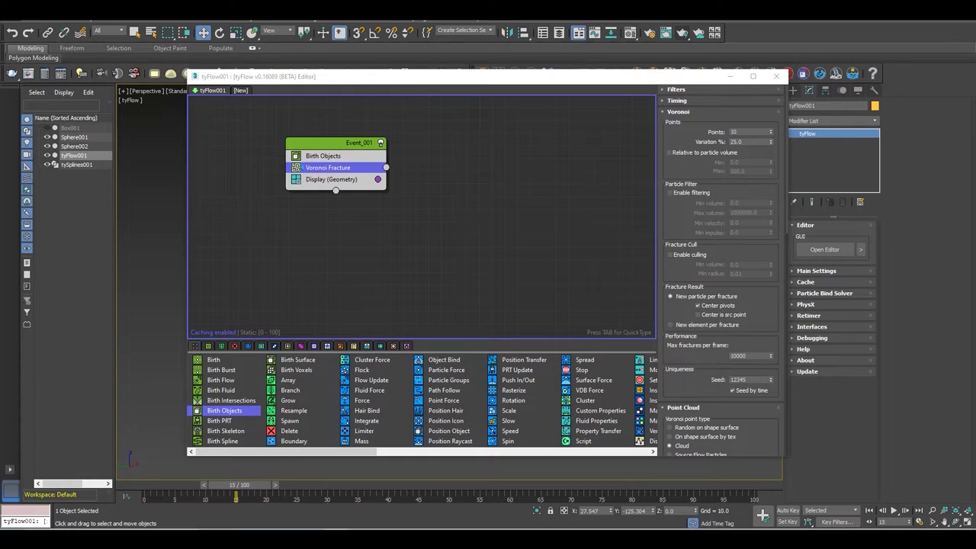
pyautogui.doubleClick(742, 131)
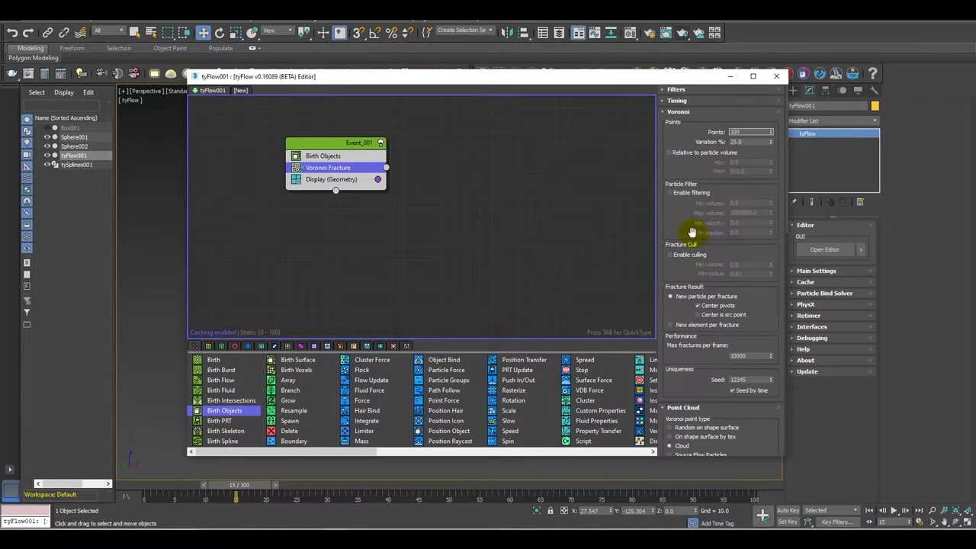
# Set the Voronoi point cloud scale to 0.6 on all axes and inspect the fractured slab.
pyautogui.scroll(-4, 694, 229)
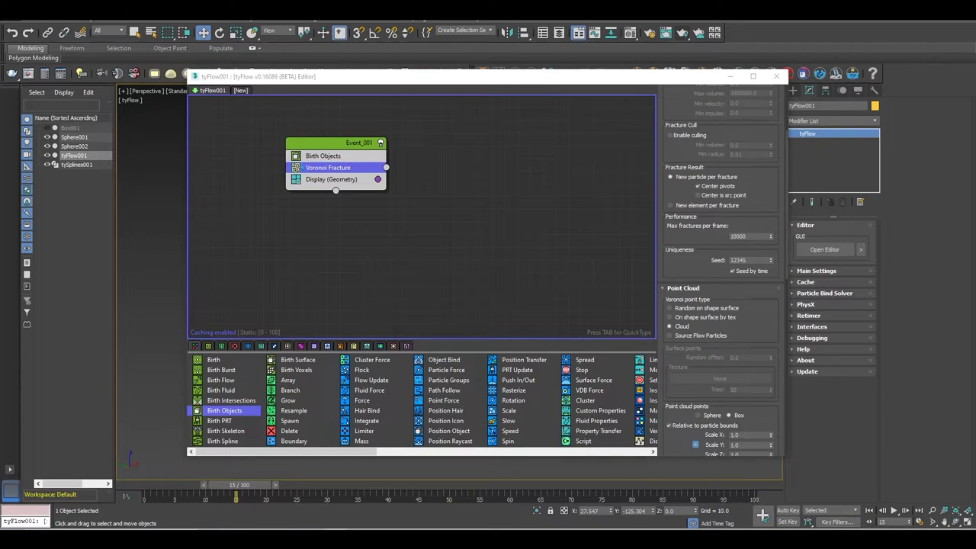
pyautogui.scroll(-4, 745, 322)
pyautogui.doubleClick(740, 312)
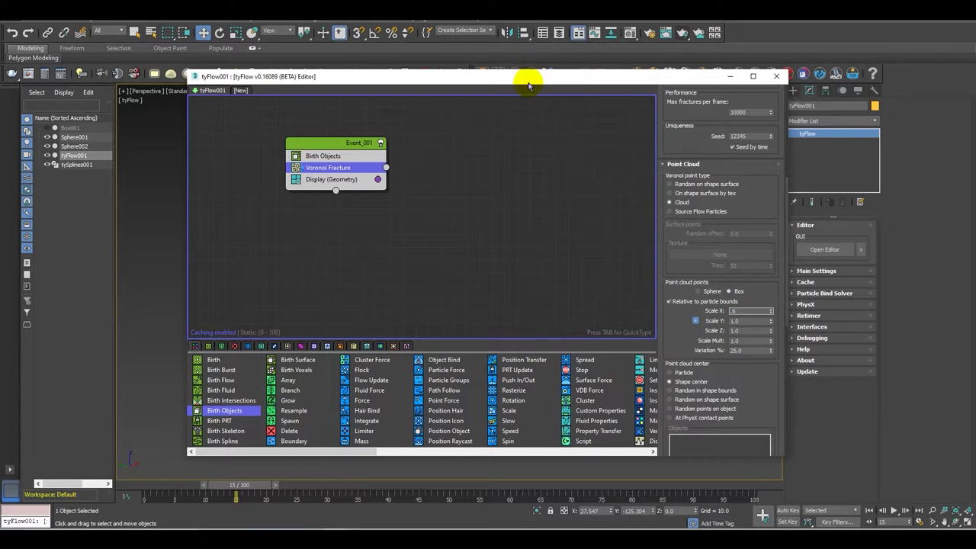
pyautogui.moveTo(530, 85); pyautogui.dragTo(716, 96)
pyautogui.keyDown('alt'); pyautogui.moveTo(298, 389); pyautogui.dragTo(325, 366, button='middle'); pyautogui.keyUp('alt')
pyautogui.scroll(3, 301, 351)
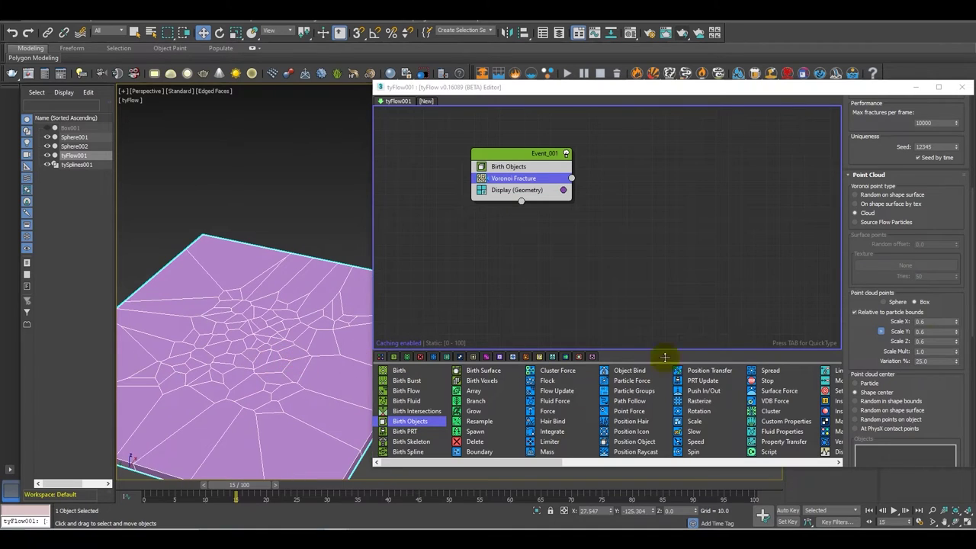
# Switch the Voronoi Fracture's point cloud shape from Box to Sphere.
pyautogui.moveTo(767, 85); pyautogui.dragTo(661, 87)
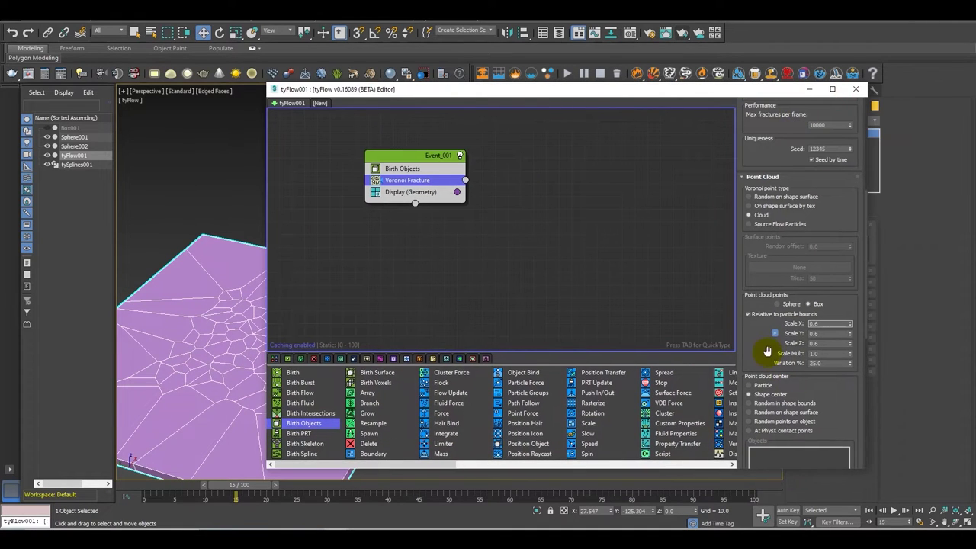
pyautogui.moveTo(768, 351); pyautogui.dragTo(769, 336)
pyautogui.click(790, 290)
pyautogui.keyDown('alt'); pyautogui.moveTo(233, 392); pyautogui.dragTo(221, 329, button='middle'); pyautogui.keyUp('alt')
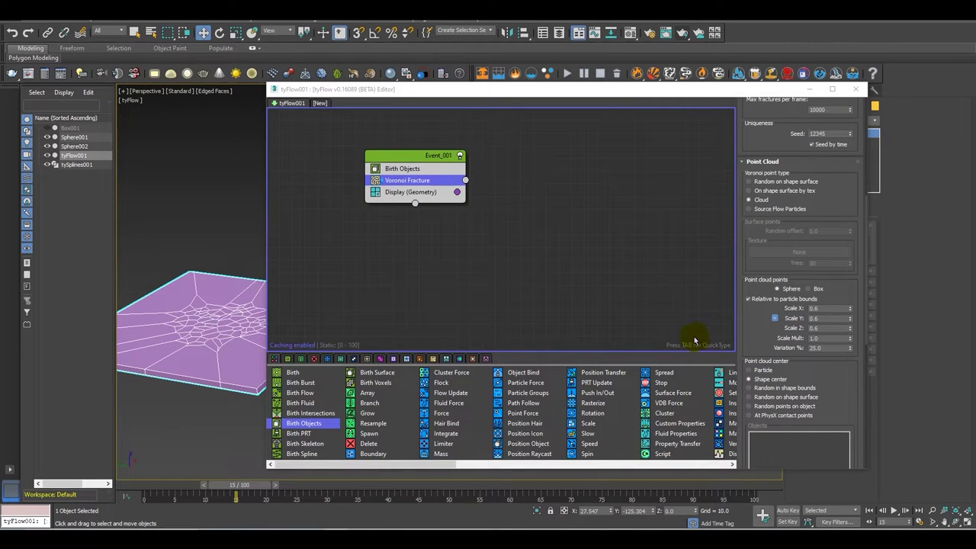
# Add a PhysX Shape operator to Event_001.
pyautogui.click(424, 158)
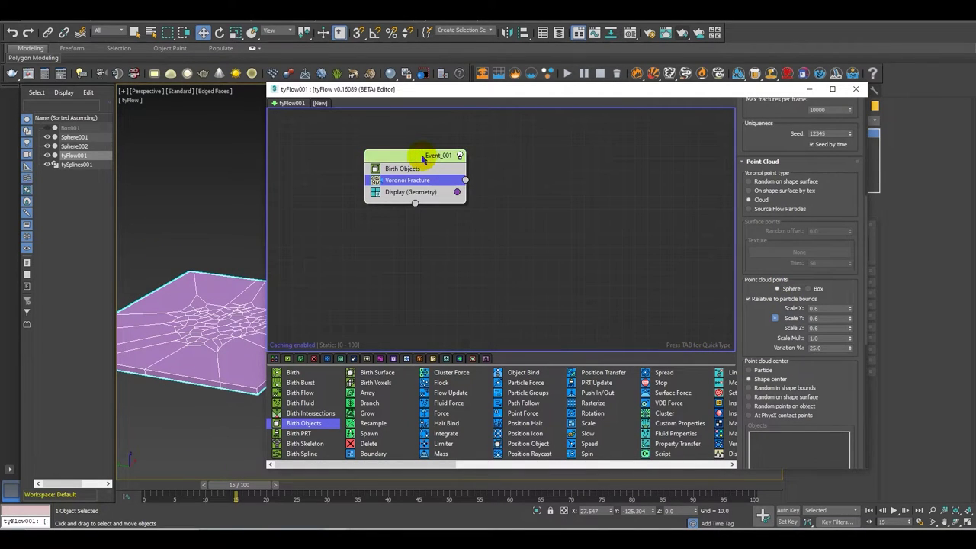
pyautogui.press('Tab')
pyautogui.write('phy')
pyautogui.press('Down')
pyautogui.press('Down')
pyautogui.press('Down')
pyautogui.press('Down')
pyautogui.press('Down')
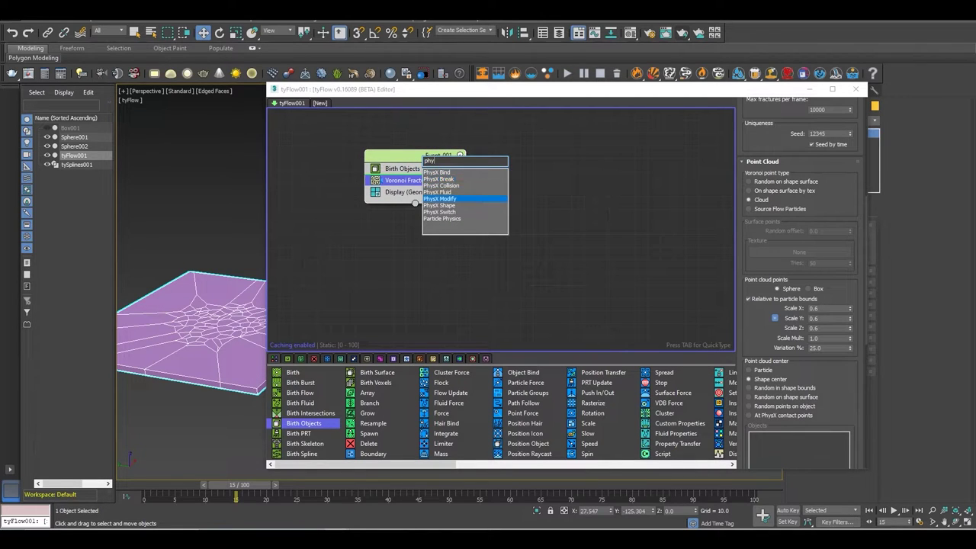
pyautogui.press('Return')
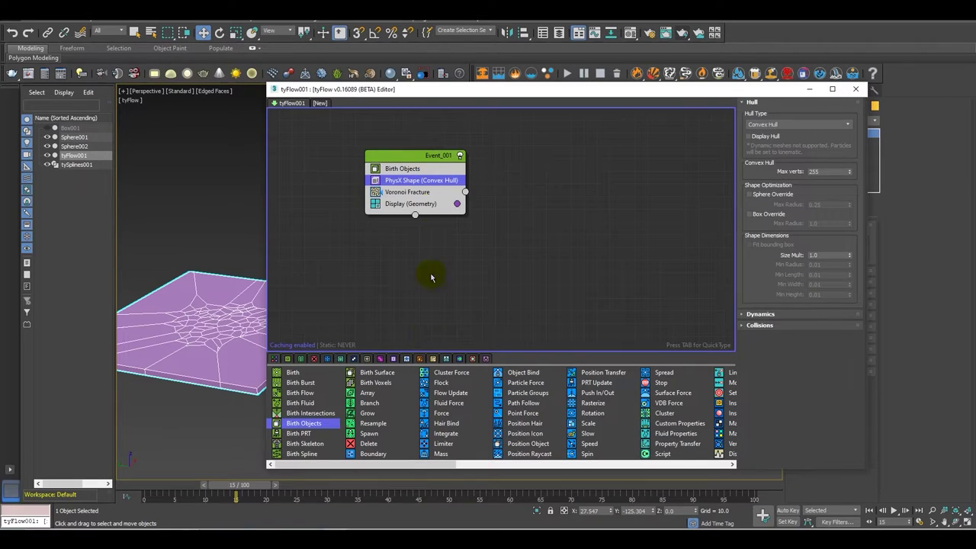
# Return the timeline to frame 0 and move the PhysX Shape operator below Voronoi Fracture in the event.
pyautogui.moveTo(239, 484); pyautogui.dragTo(142, 467)
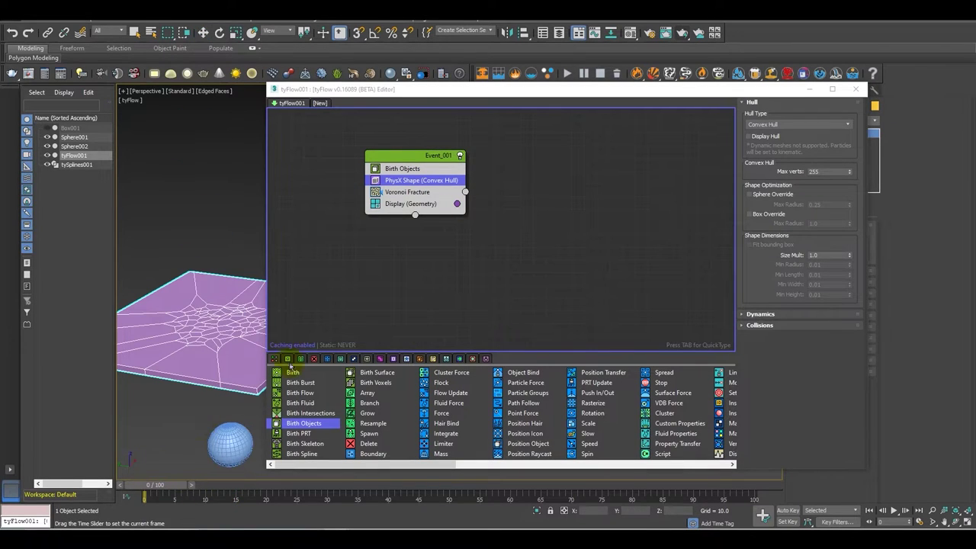
pyautogui.moveTo(418, 186)
pyautogui.mouseDown()
pyautogui.moveTo(435, 203)
pyautogui.moveTo(427, 195)
pyautogui.mouseUp()
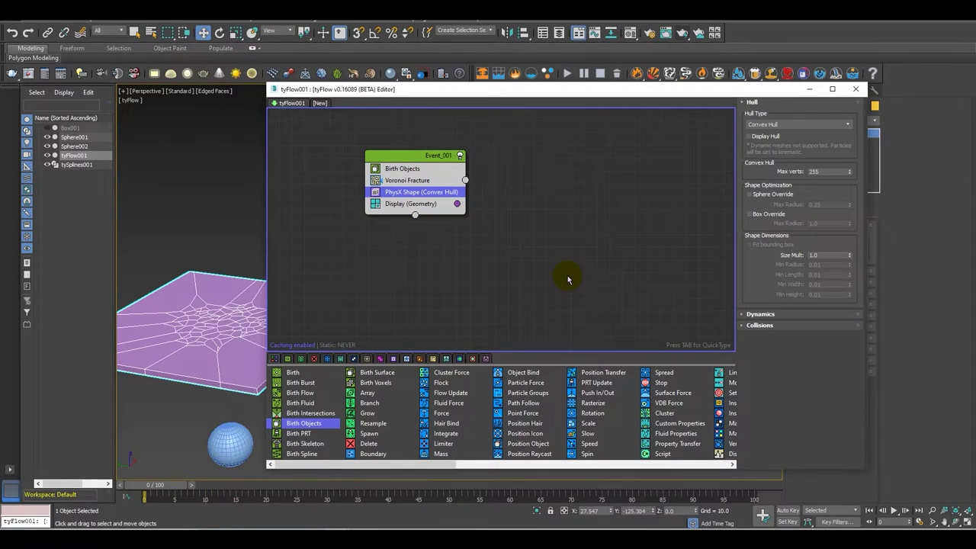
pyautogui.moveTo(551, 274); pyautogui.dragTo(617, 275, button='middle')
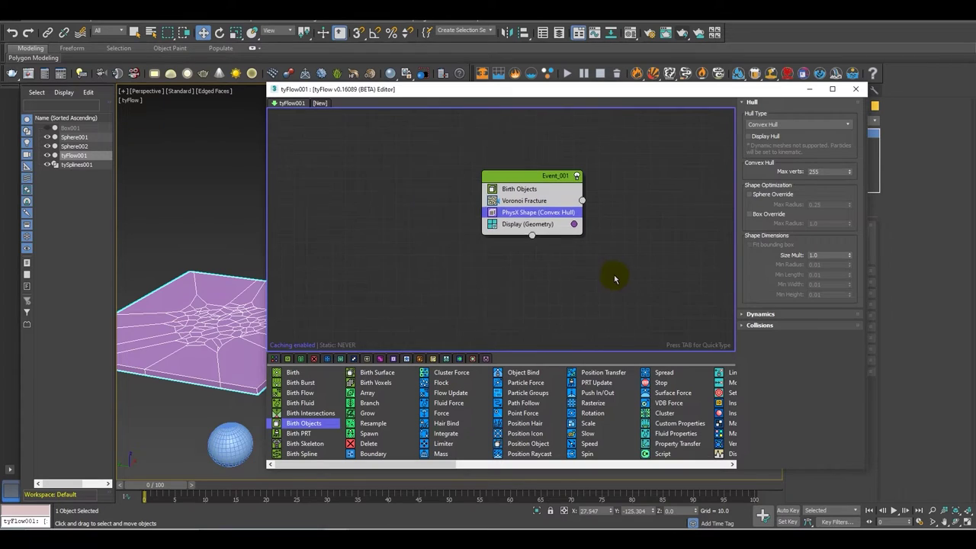
# Add a PhysX Switch operator set to Kinematic to Event_001, between PhysX Shape and Display.
pyautogui.click(540, 226)
pyautogui.press('Tab')
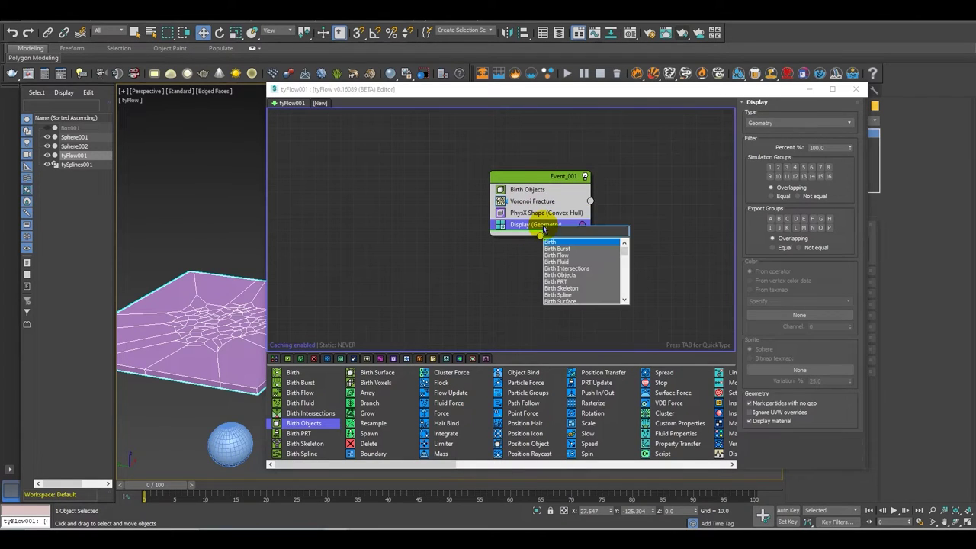
pyautogui.write('phy')
pyautogui.press('Down')
pyautogui.press('Down')
pyautogui.press('Down')
pyautogui.press('Down')
pyautogui.press('Down')
pyautogui.press('Down')
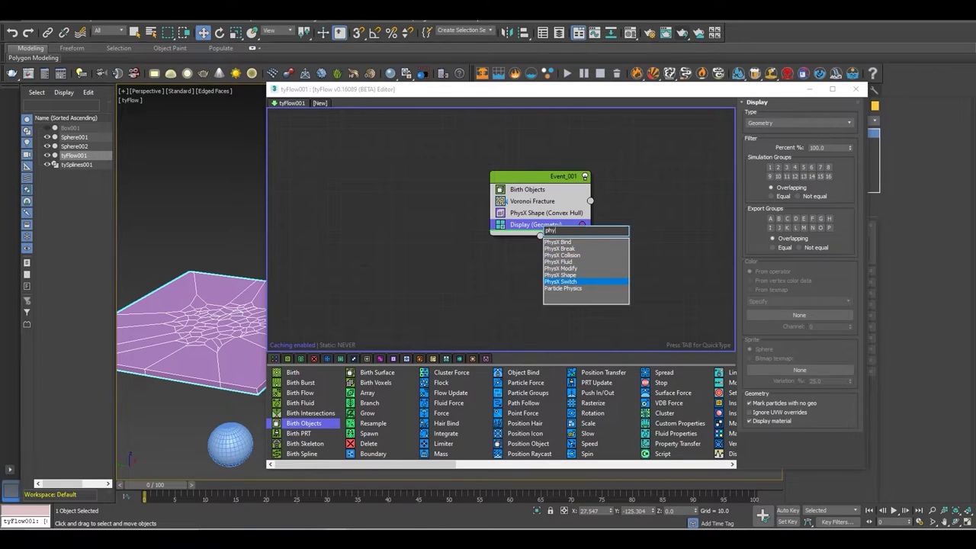
pyautogui.press('Return')
pyautogui.moveTo(549, 237); pyautogui.dragTo(561, 224)
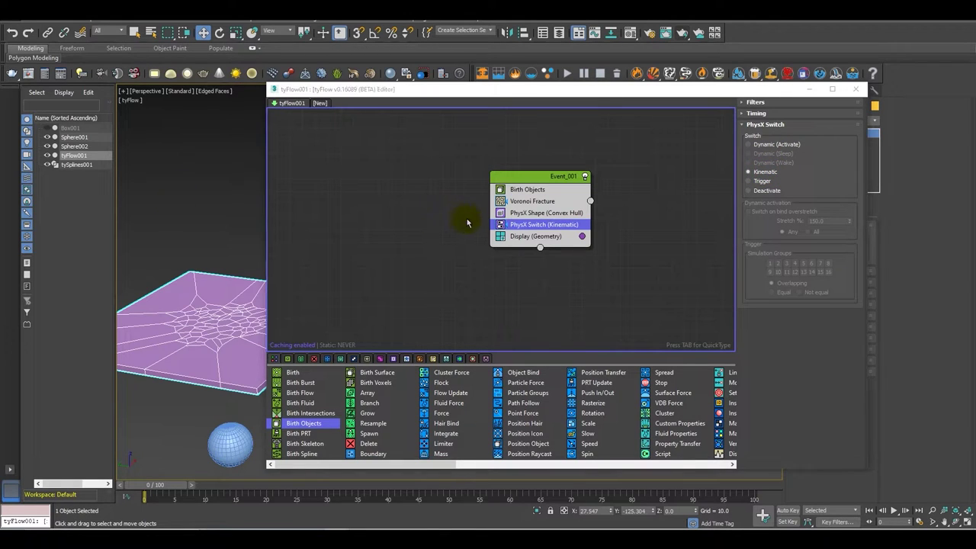
# Add a Surface Test operator to Event_001, between PhysX Switch and Display.
pyautogui.moveTo(592, 282); pyautogui.dragTo(506, 280, button='middle')
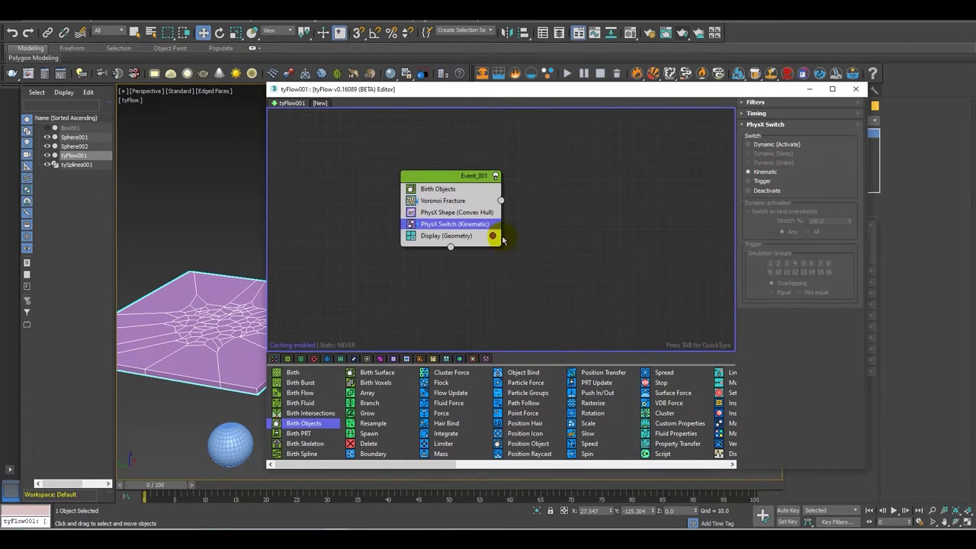
pyautogui.moveTo(427, 463); pyautogui.dragTo(679, 464)
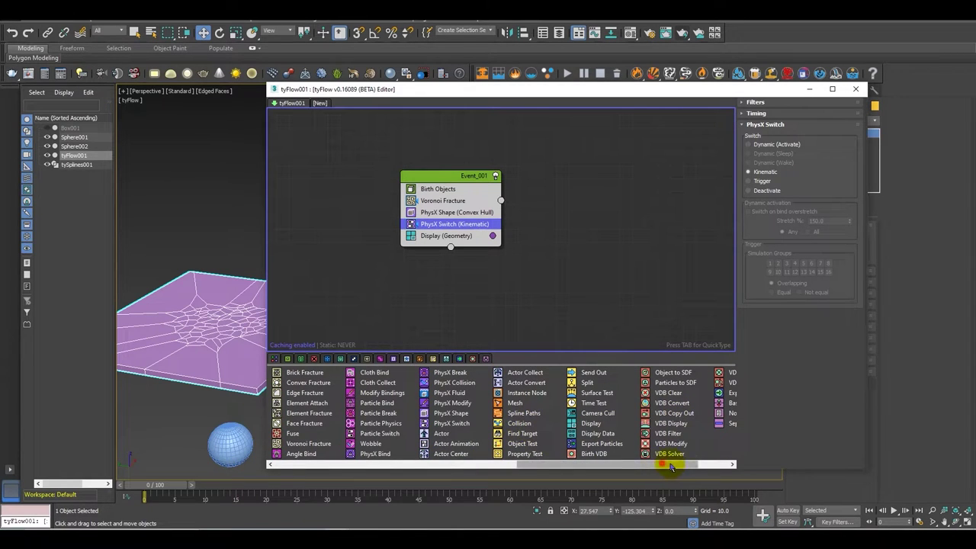
pyautogui.moveTo(671, 463); pyautogui.dragTo(690, 464)
pyautogui.moveTo(524, 394); pyautogui.dragTo(456, 238)
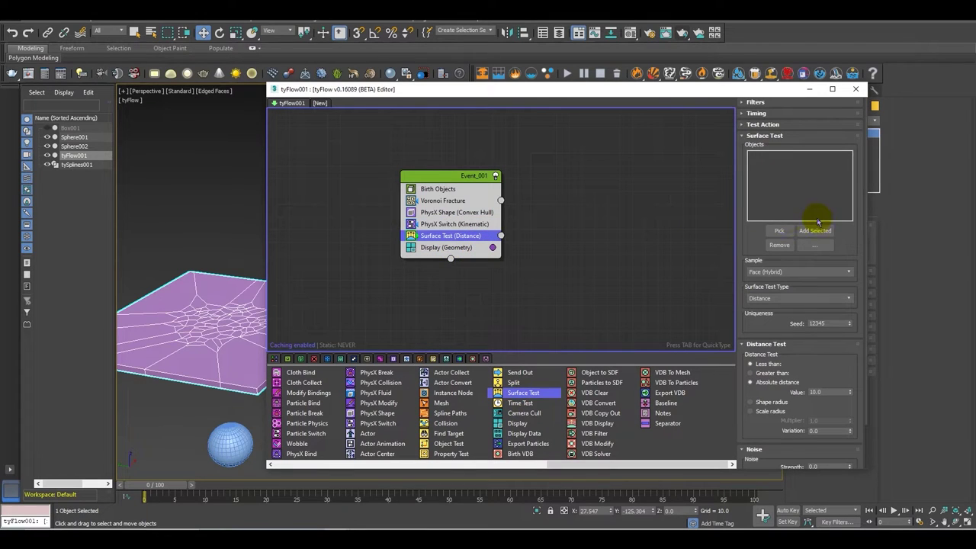
# Pick the moving sphere, Sphere002, as the test object of the Surface Test.
pyautogui.click(781, 231)
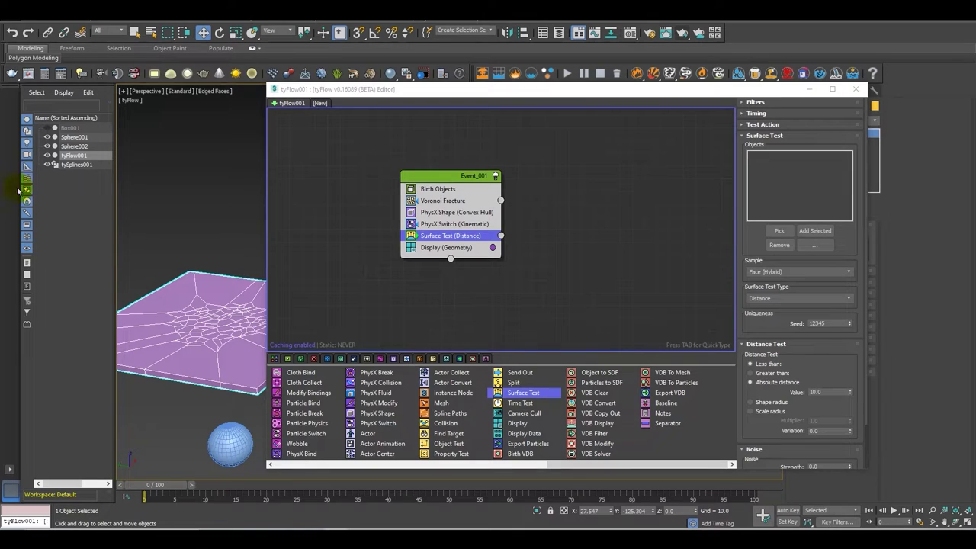
pyautogui.scroll(-5, 211, 273)
pyautogui.moveTo(176, 314); pyautogui.dragTo(244, 288, button='middle')
pyautogui.moveTo(176, 484); pyautogui.dragTo(145, 485)
pyautogui.click(779, 230)
pyautogui.click(214, 345)
pyautogui.keyDown('alt'); pyautogui.moveTo(214, 344); pyautogui.dragTo(234, 326, button='middle'); pyautogui.keyUp('alt')
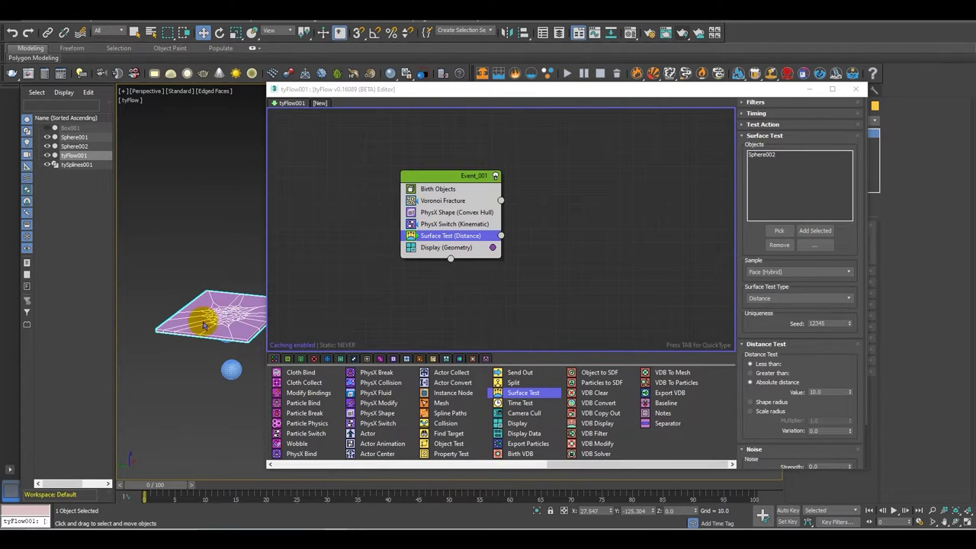
# Go to frame 8 and create Event_002 with a Display operator, wired to the Surface Test output.
pyautogui.moveTo(502, 285); pyautogui.dragTo(460, 285, button='middle')
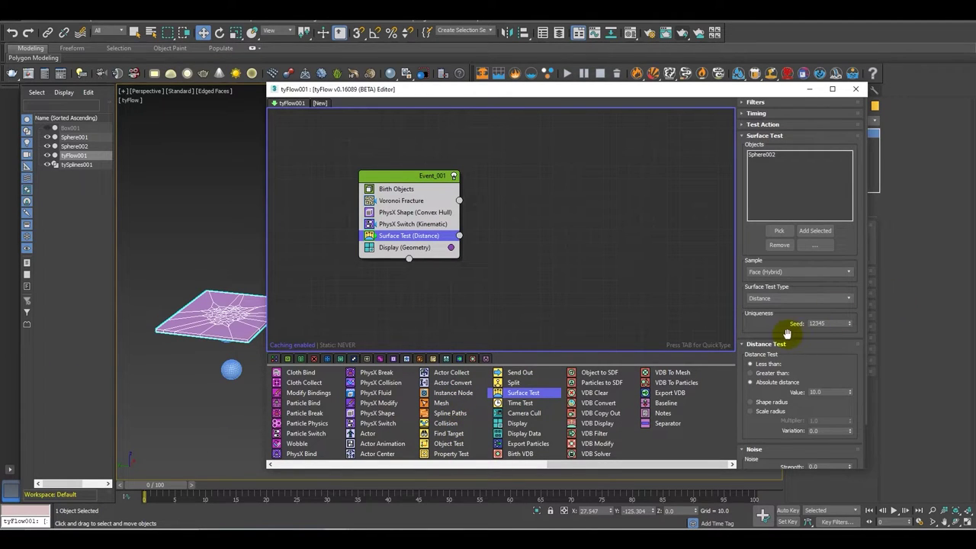
pyautogui.scroll(-3, 783, 333)
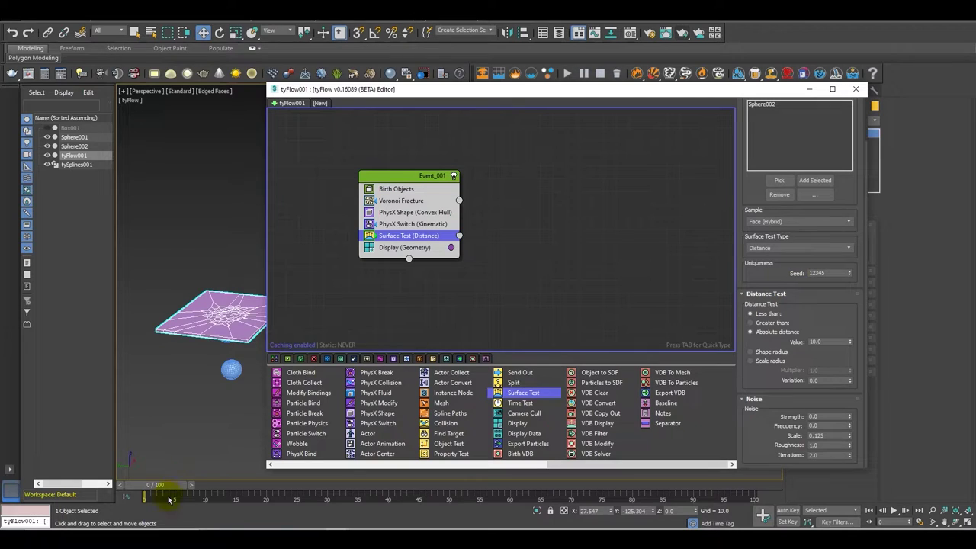
pyautogui.moveTo(177, 488); pyautogui.dragTo(226, 486)
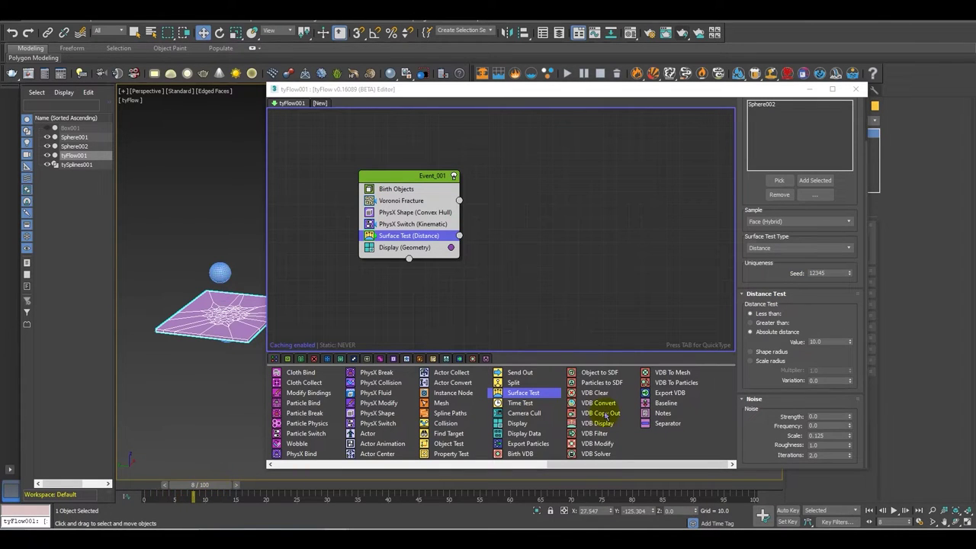
pyautogui.moveTo(517, 324); pyautogui.dragTo(497, 257)
# Narrow the tyFlow editor window and examine which slab fragments are sent to Event_002.
pyautogui.scroll(5, 229, 355)
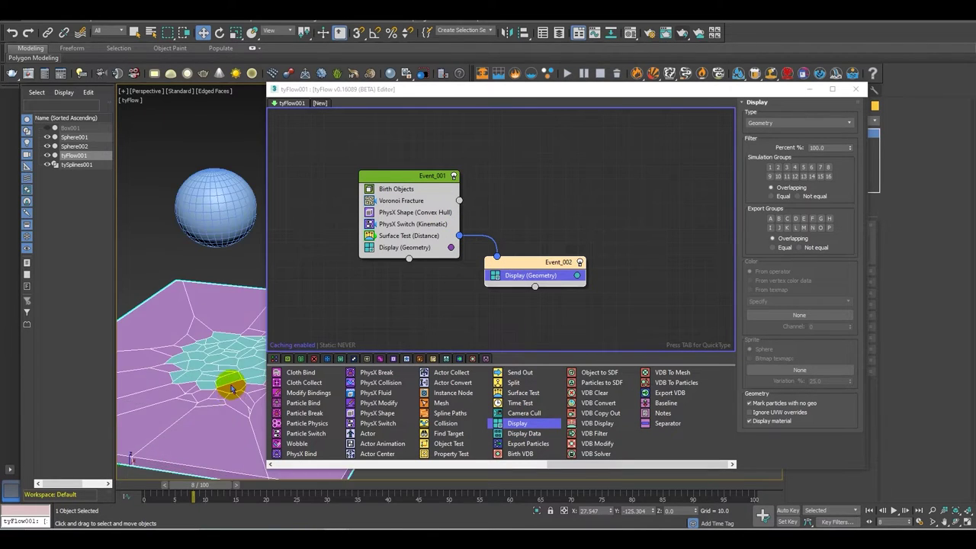
pyautogui.scroll(2, 233, 389)
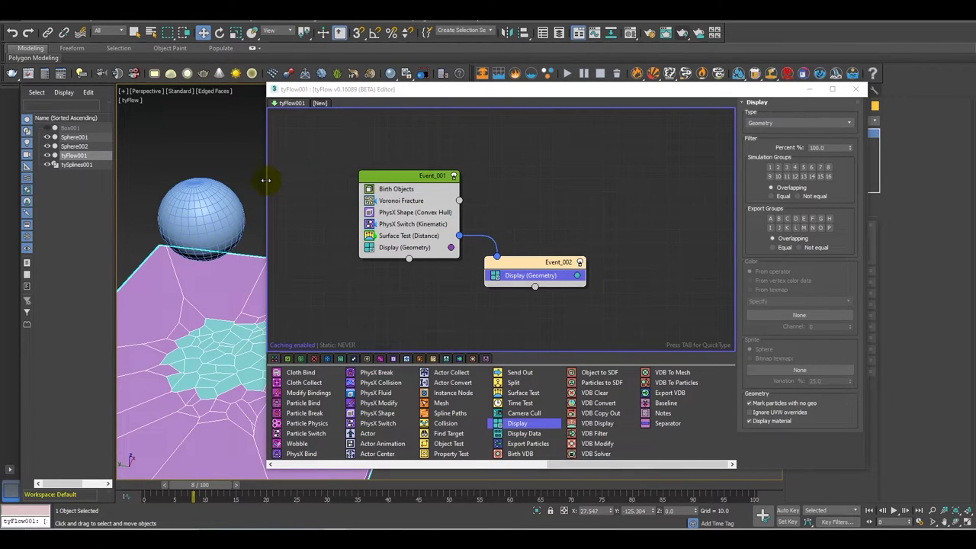
pyautogui.moveTo(266, 181); pyautogui.dragTo(381, 183)
pyautogui.scroll(-3, 334, 319)
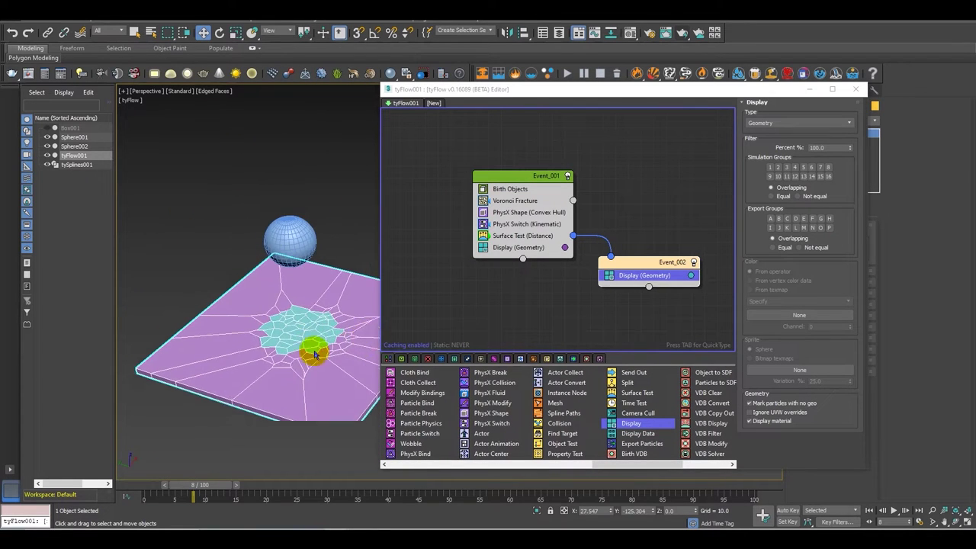
pyautogui.moveTo(315, 355); pyautogui.dragTo(311, 367, button='middle')
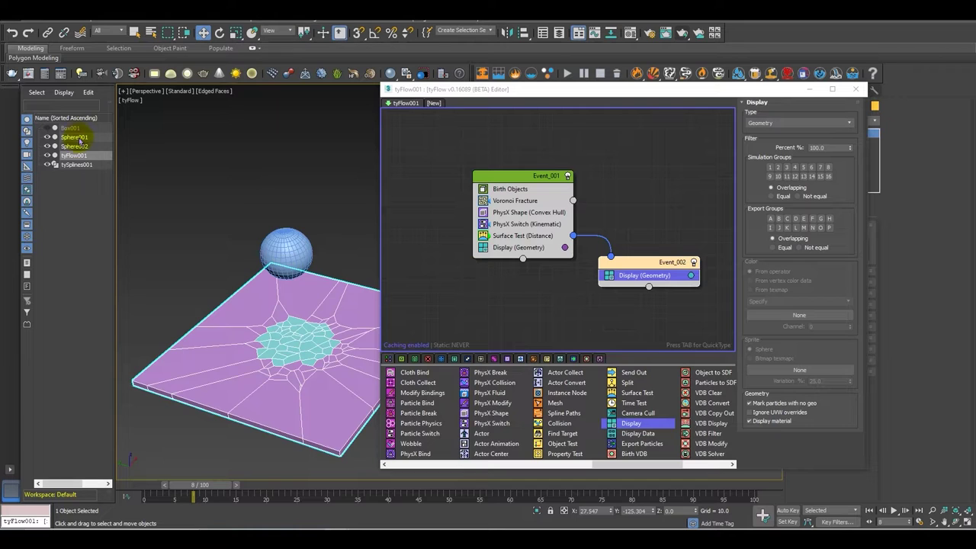
# Minimize the tyFlow editor and disable Default Gravity in the tyFlow object's PhysX settings.
pyautogui.click(810, 89)
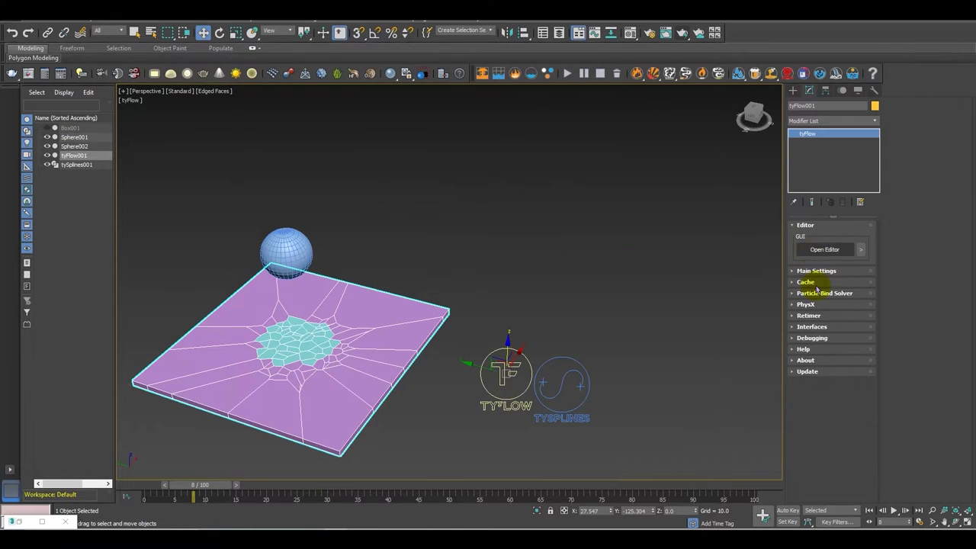
pyautogui.click(808, 294)
pyautogui.click(808, 294)
pyautogui.click(807, 305)
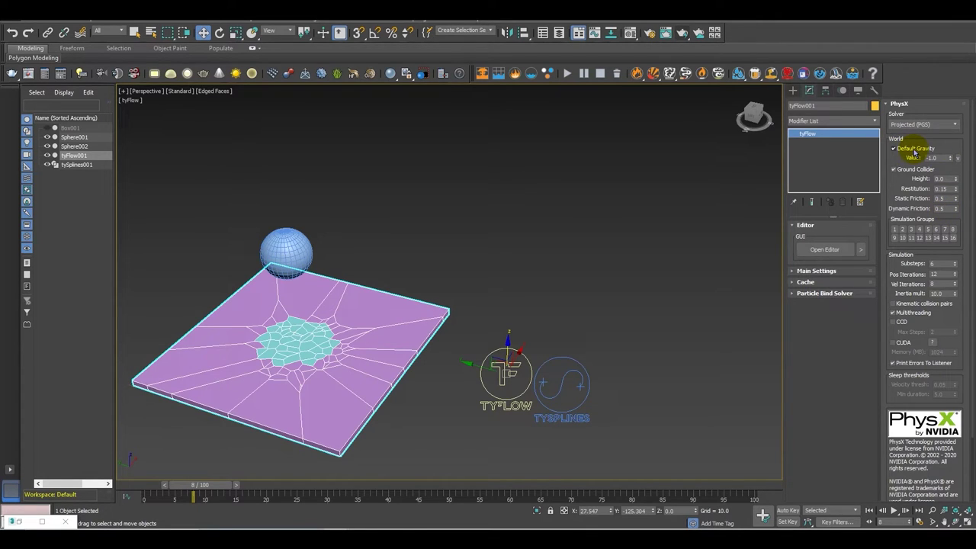
pyautogui.click(915, 153)
pyautogui.moveTo(333, 283); pyautogui.dragTo(424, 316, button='middle')
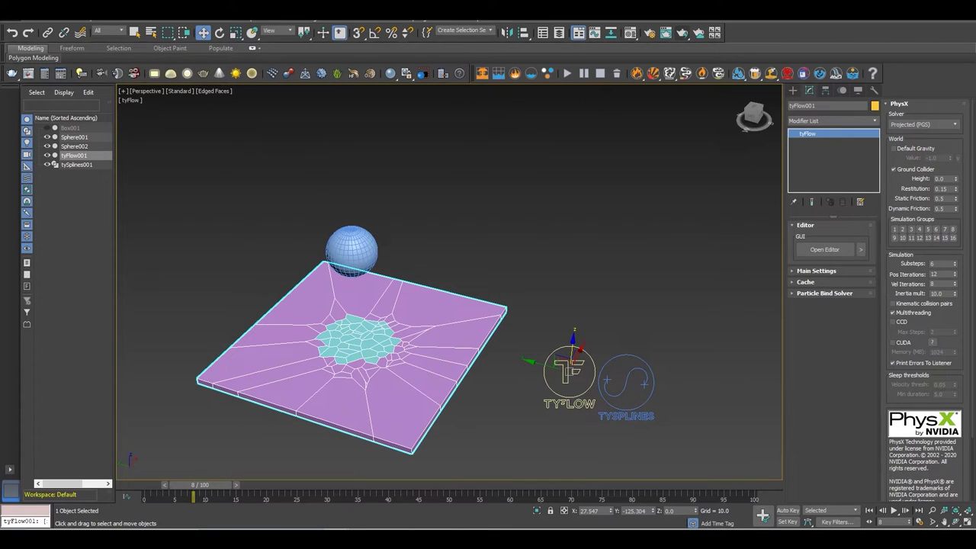
# Reopen the editor, add a PhysX Collision operator to Event_002 with Sphere002 as its collider, and preview up to frame 5.
pyautogui.moveTo(0, 67); pyautogui.dragTo(598, 97)
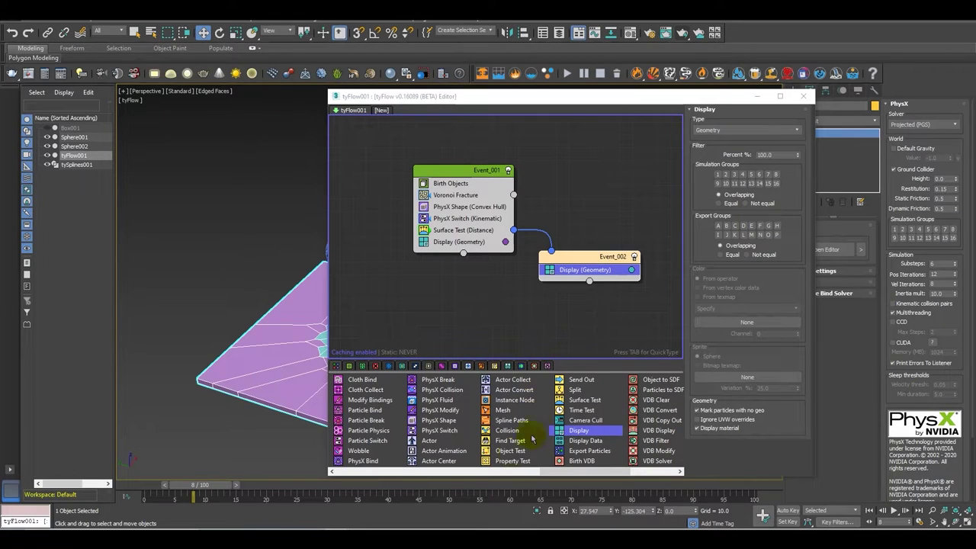
pyautogui.moveTo(443, 390); pyautogui.dragTo(577, 284)
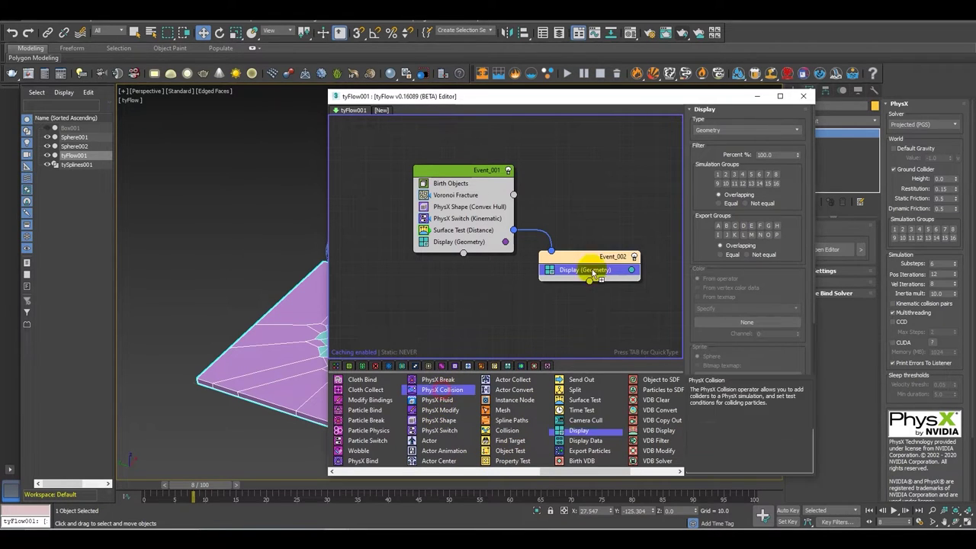
pyautogui.moveTo(202, 486); pyautogui.dragTo(179, 479)
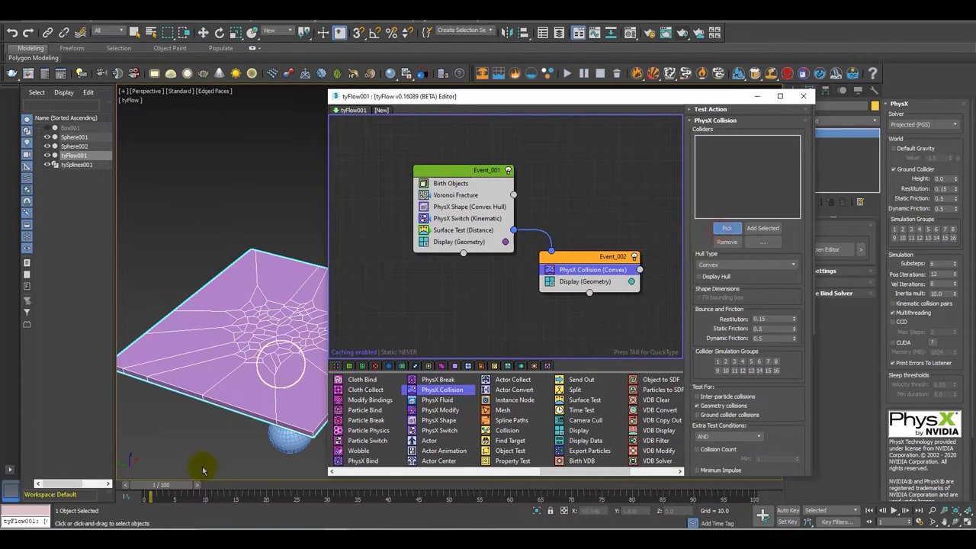
pyautogui.click(288, 436)
pyautogui.moveTo(170, 490); pyautogui.dragTo(183, 486)
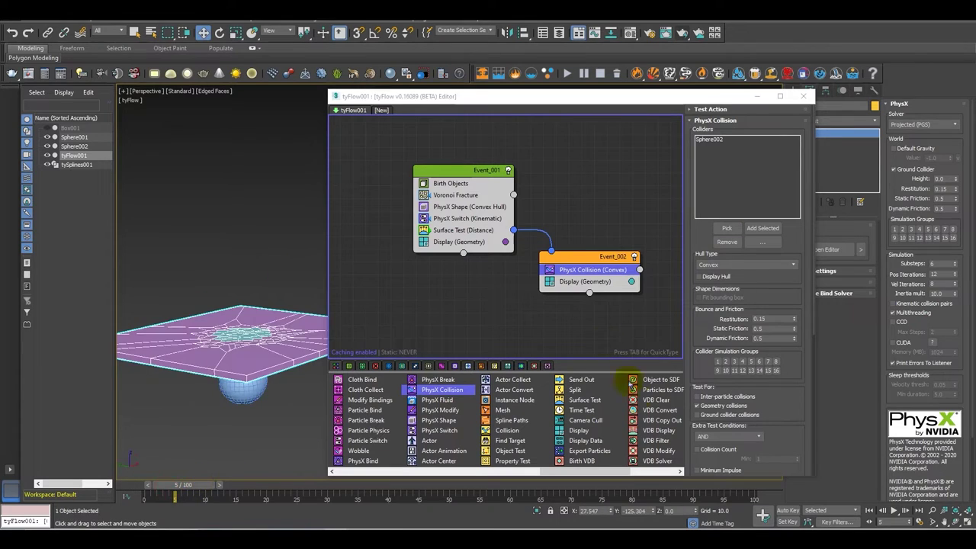
# Add a PhysX Shape operator above PhysX Collision in Event_002 and preview the simulation up to frame 19.
pyautogui.moveTo(436, 421); pyautogui.dragTo(570, 269)
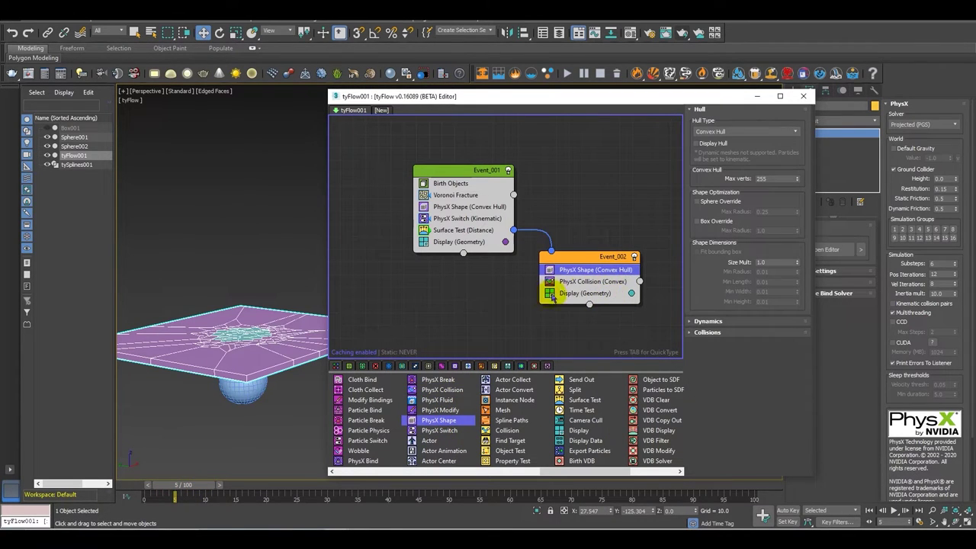
pyautogui.moveTo(191, 489); pyautogui.dragTo(267, 369)
pyautogui.scroll(-5, 266, 367)
pyautogui.moveTo(266, 366); pyautogui.dragTo(250, 423, button='middle')
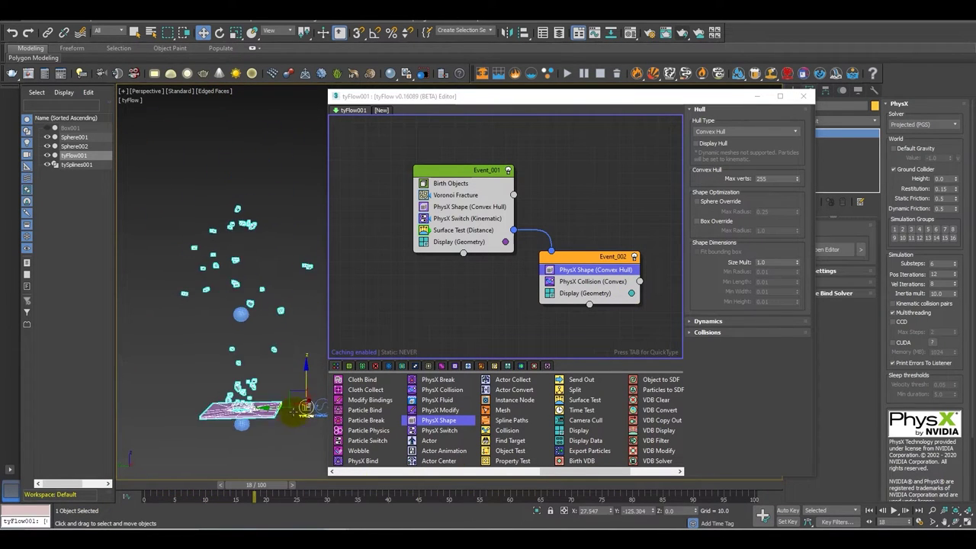
pyautogui.moveTo(279, 489); pyautogui.dragTo(286, 462)
# Add a Slow operator at the start of Event_002 and preview the simulation up to frame 23.
pyautogui.click(584, 259)
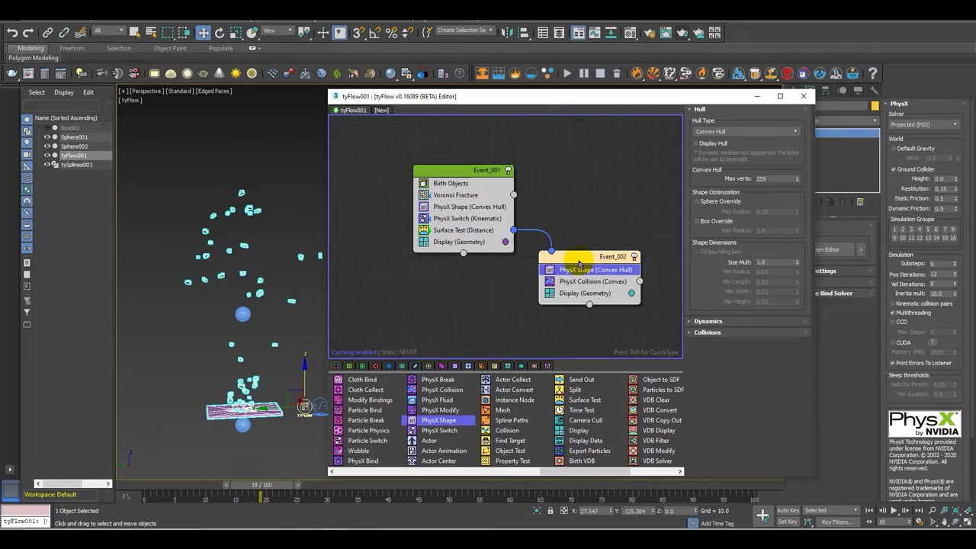
pyautogui.press('Tab')
pyautogui.write('slo')
pyautogui.press('Return')
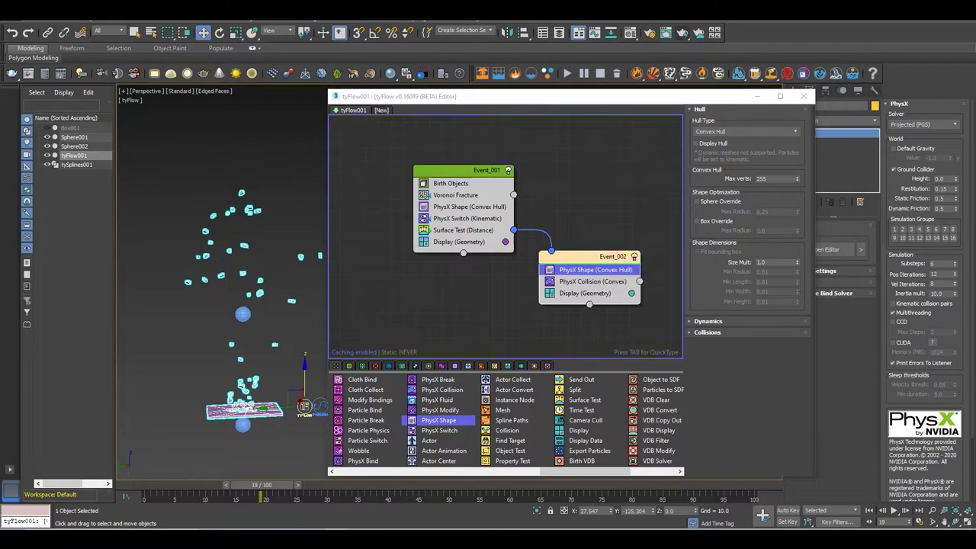
pyautogui.moveTo(275, 489); pyautogui.dragTo(345, 427)
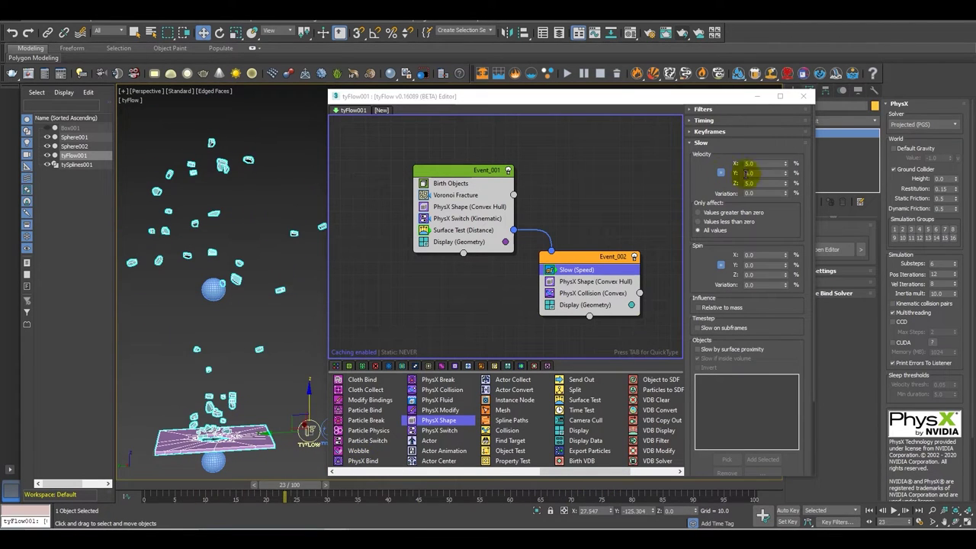
# Try a Slow velocity of 10% on all axes and preview the simulation up to frame 59.
pyautogui.click(761, 163)
pyautogui.write('10')
pyautogui.press('Return')
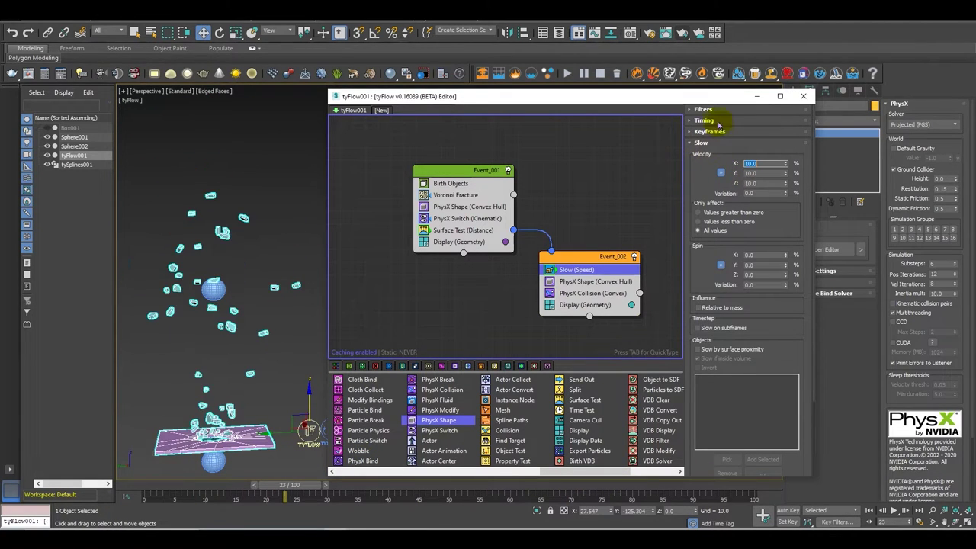
pyautogui.moveTo(292, 488); pyautogui.dragTo(498, 474)
# Set the Slow velocity to 15% on all axes and inspect the flying fragments around frame 39.
pyautogui.click(774, 163)
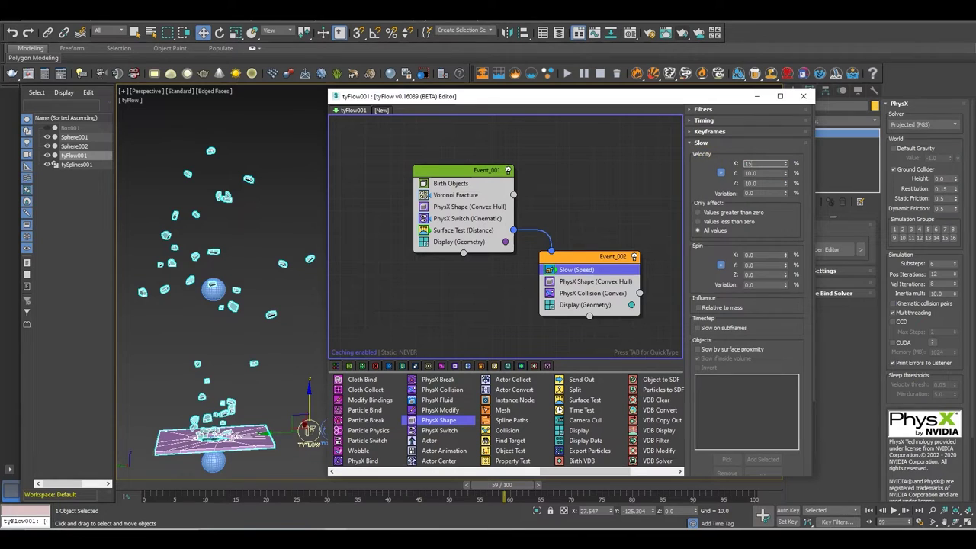
pyautogui.press('Return')
pyautogui.moveTo(160, 480); pyautogui.dragTo(541, 486)
pyautogui.moveTo(593, 503); pyautogui.dragTo(378, 502)
pyautogui.keyDown('alt'); pyautogui.moveTo(286, 415); pyautogui.dragTo(335, 427, button='middle'); pyautogui.keyUp('alt')
pyautogui.moveTo(380, 487)
pyautogui.mouseDown()
pyautogui.moveTo(595, 495)
pyautogui.moveTo(382, 488)
pyautogui.mouseUp()
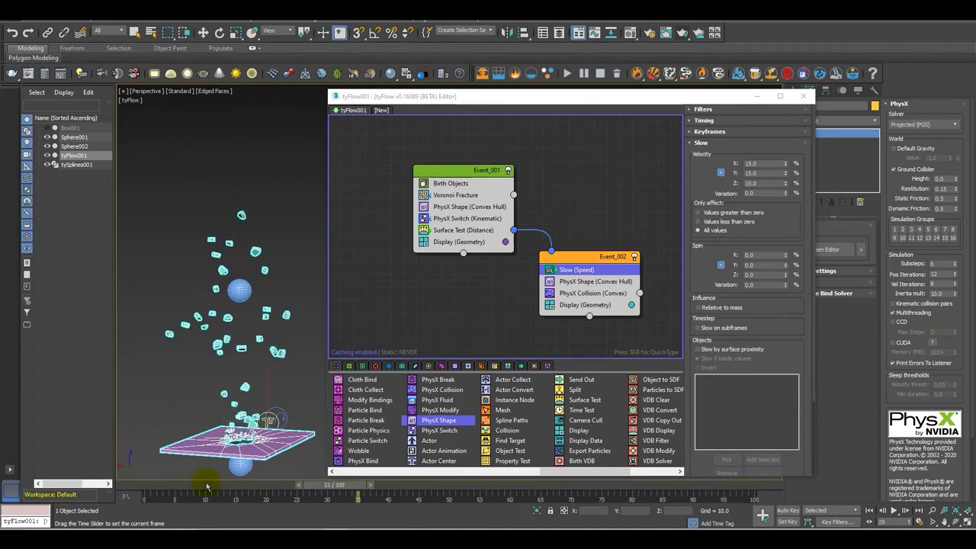
pyautogui.scroll(3, 262, 389)
pyautogui.moveTo(262, 389)
pyautogui.keyDown('alt'); pyautogui.mouseDown(button='middle')
pyautogui.moveTo(230, 394)
pyautogui.moveTo(246, 396)
pyautogui.mouseUp(button='middle'); pyautogui.keyUp('alt')
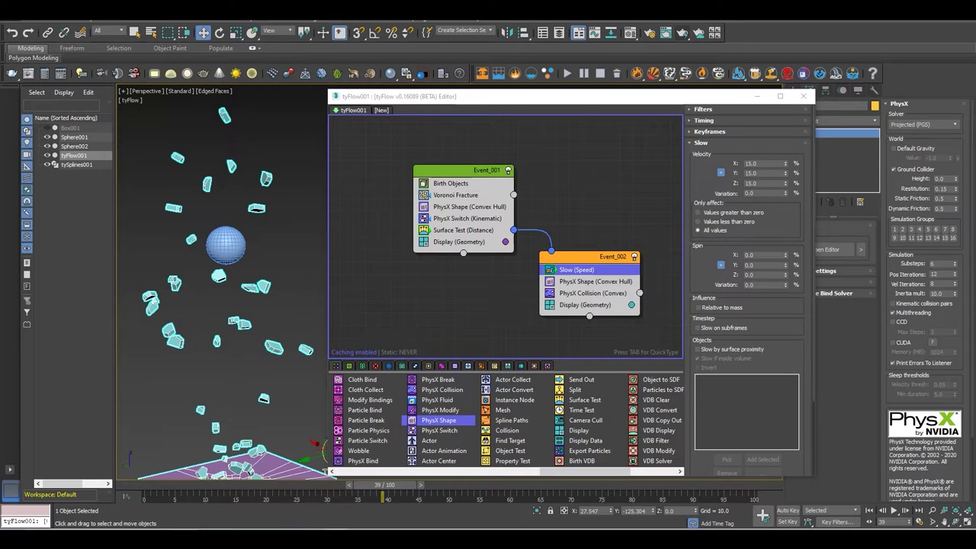
# Try a Slow spin of 2% on all axes and preview the fragments' rotation.
pyautogui.click(766, 255)
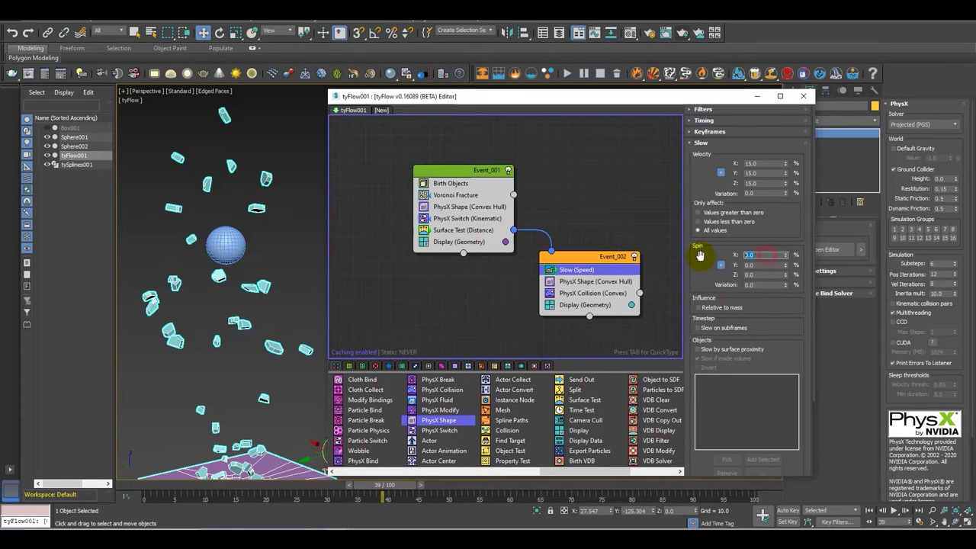
pyautogui.write('2')
pyautogui.press('Return')
pyautogui.moveTo(193, 487); pyautogui.dragTo(223, 487)
pyautogui.press('w')
# Set the Slow spin to 10% on all axes and preview the simulation from the start to frame 14.
pyautogui.click(763, 255)
pyautogui.write('1')
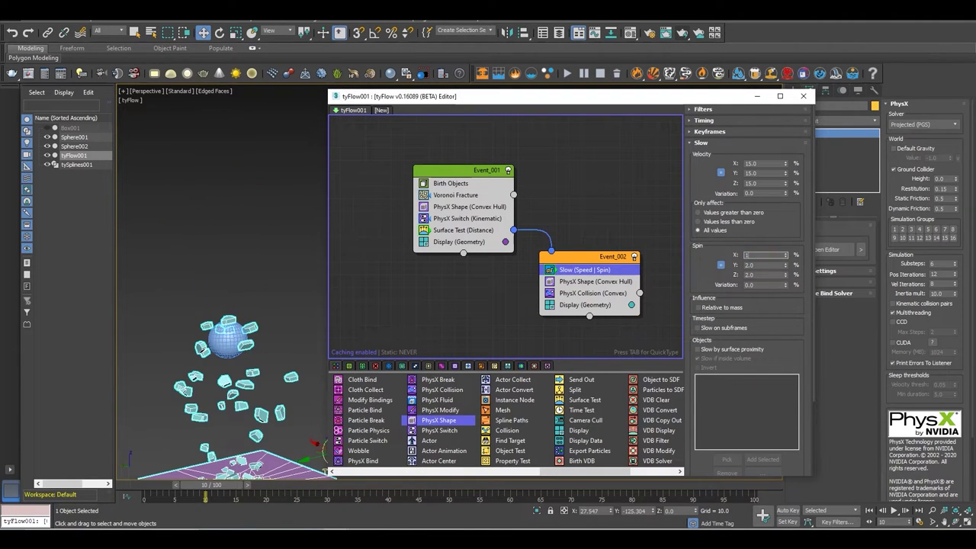
pyautogui.write('0')
pyautogui.press('Return')
pyautogui.moveTo(225, 492); pyautogui.dragTo(177, 480)
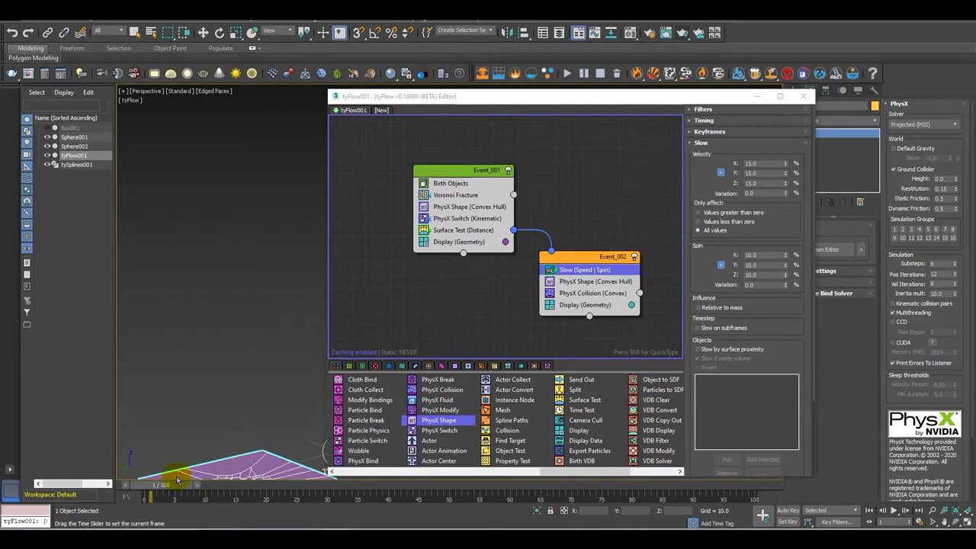
pyautogui.keyDown('alt'); pyautogui.moveTo(263, 448); pyautogui.dragTo(266, 352, button='middle'); pyautogui.keyUp('alt')
pyautogui.scroll(-3, 262, 370)
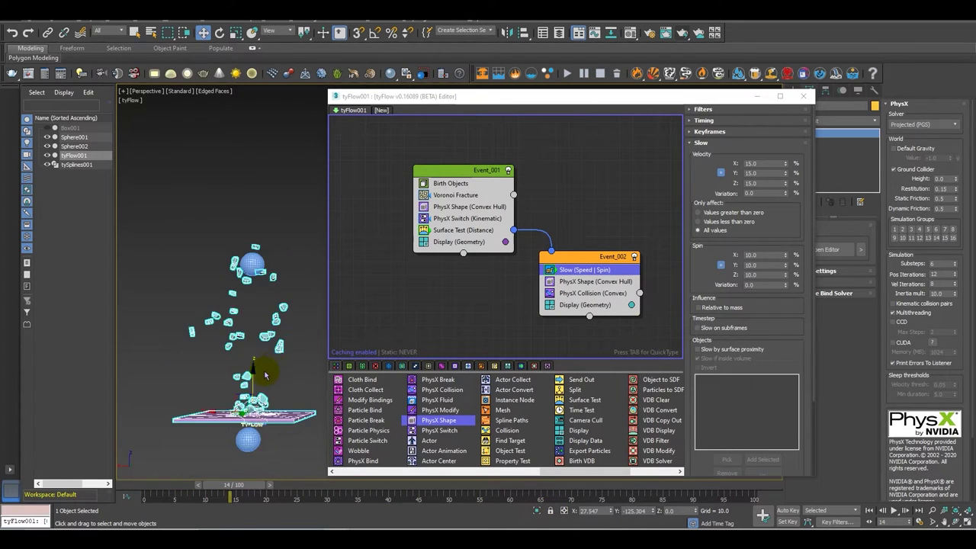
# Add a Voronoi Fracture operator at the start of Event_002 to break the released fragments further.
pyautogui.scroll(3, 260, 377)
pyautogui.click(609, 259)
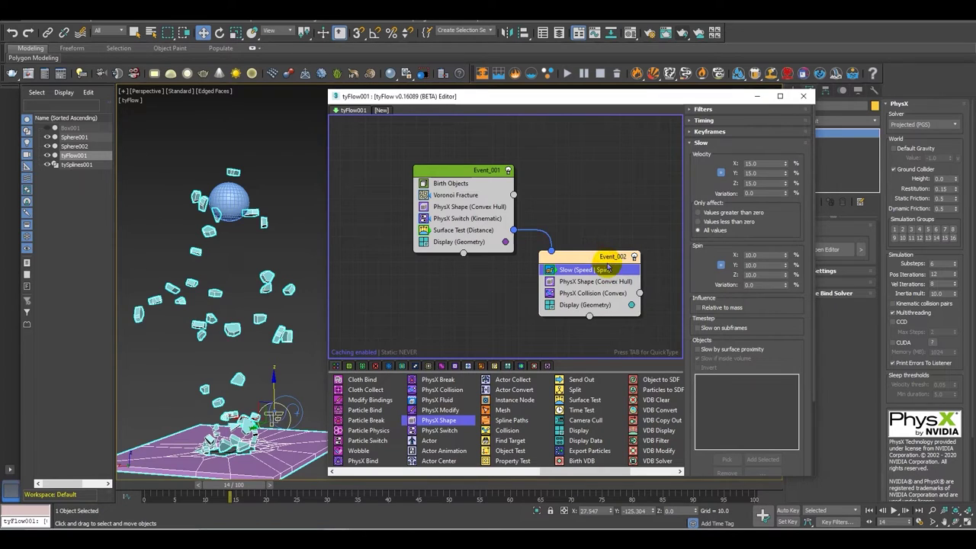
pyautogui.press('Tab')
pyautogui.write('vor')
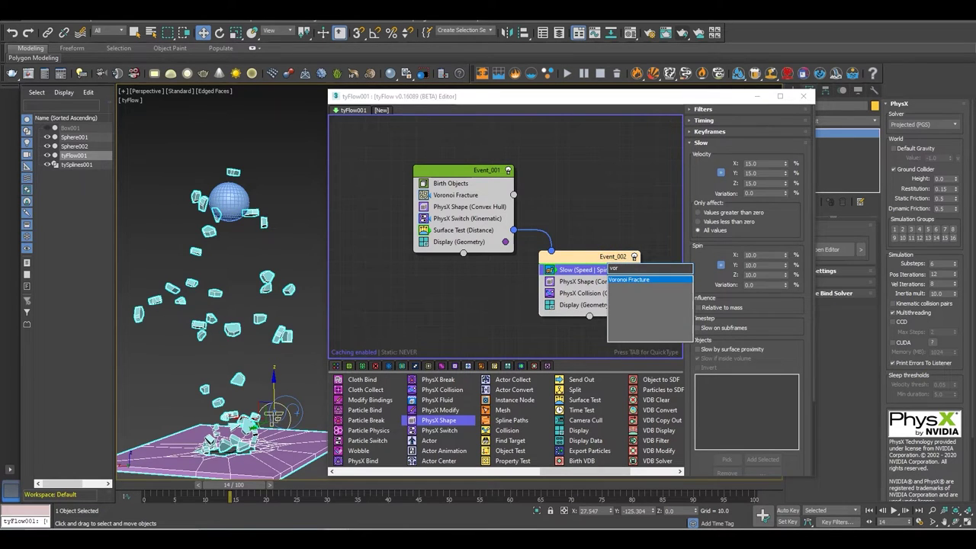
pyautogui.press('Return')
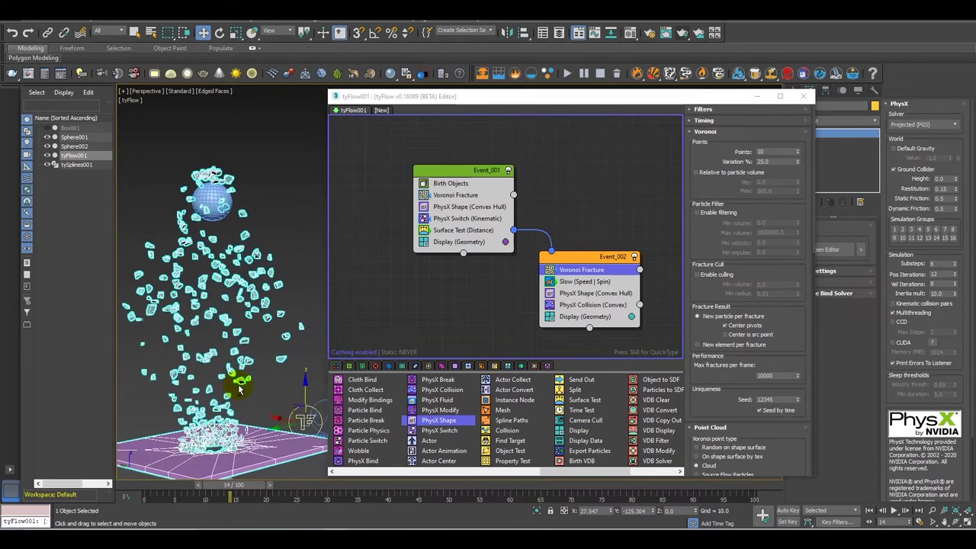
# Preview the smaller fragments from several angles while advancing the simulation through frame 17 to frame 31.
pyautogui.moveTo(225, 485); pyautogui.dragTo(252, 495)
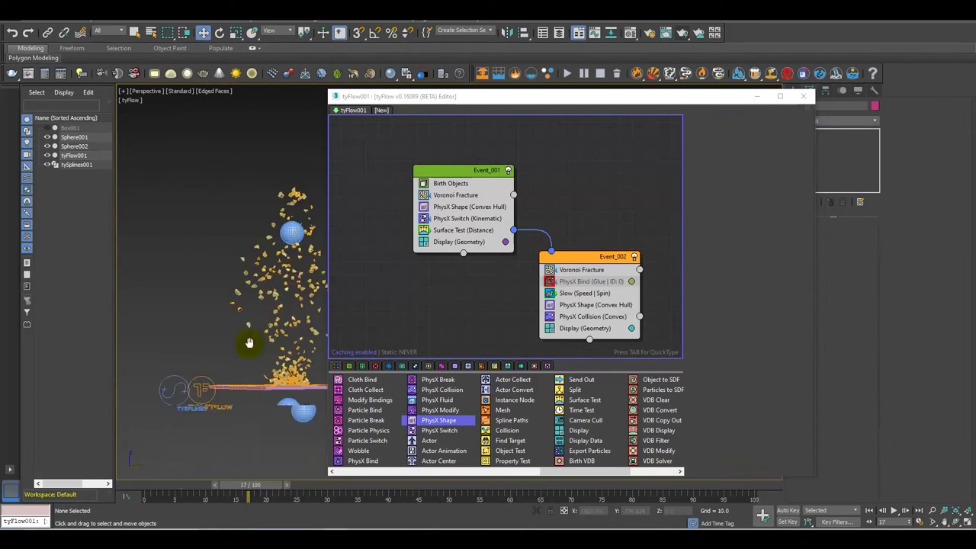
pyautogui.keyDown('alt'); pyautogui.moveTo(249, 344); pyautogui.dragTo(285, 444, button='middle'); pyautogui.keyUp('alt')
pyautogui.scroll(3, 235, 348)
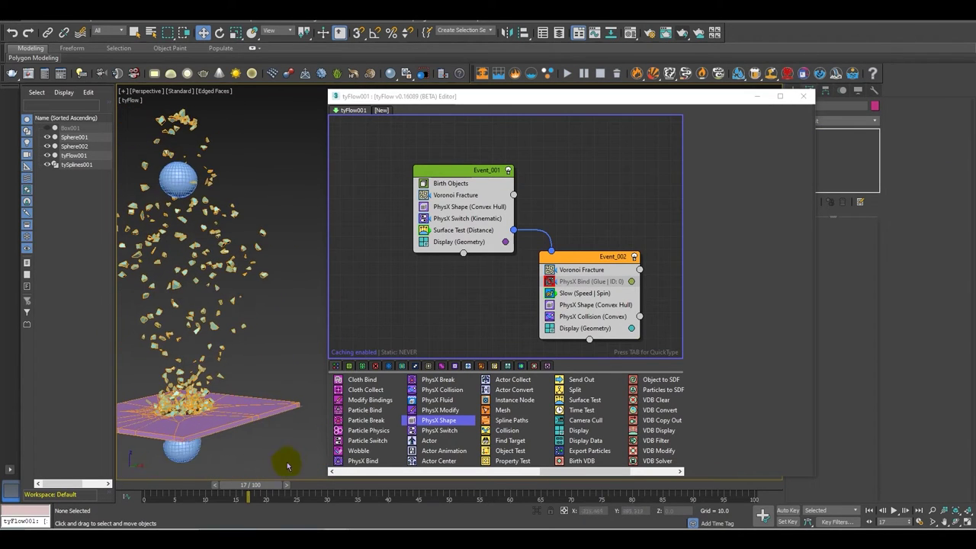
pyautogui.moveTo(238, 486); pyautogui.dragTo(356, 486)
pyautogui.press('w')
pyautogui.keyDown('alt'); pyautogui.moveTo(269, 427); pyautogui.dragTo(276, 482, button='middle'); pyautogui.keyUp('alt')
# Auto-key the upper sphere at frame 30, raising it to about Z 234.
pyautogui.click(211, 294)
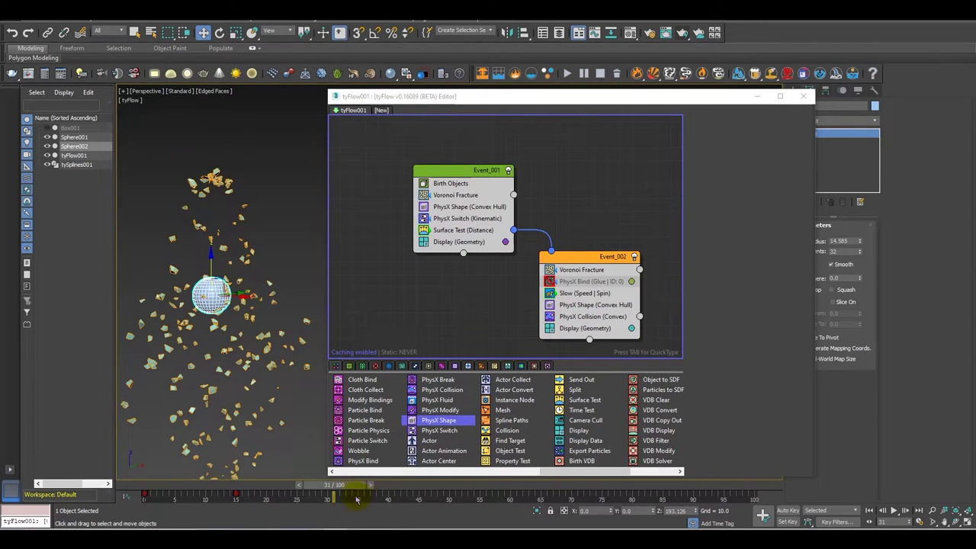
pyautogui.moveTo(304, 486); pyautogui.dragTo(328, 491)
pyautogui.click(788, 510)
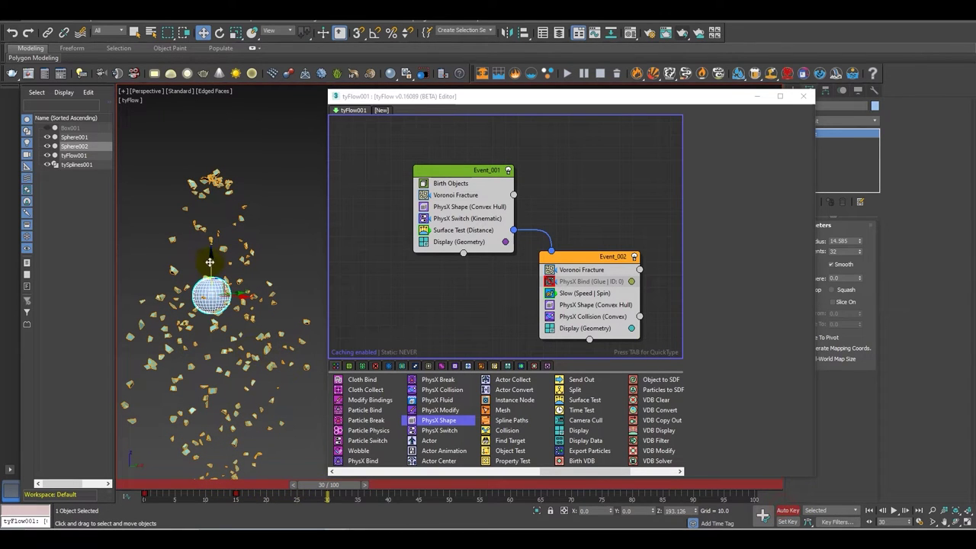
pyautogui.moveTo(219, 229); pyautogui.dragTo(218, 196)
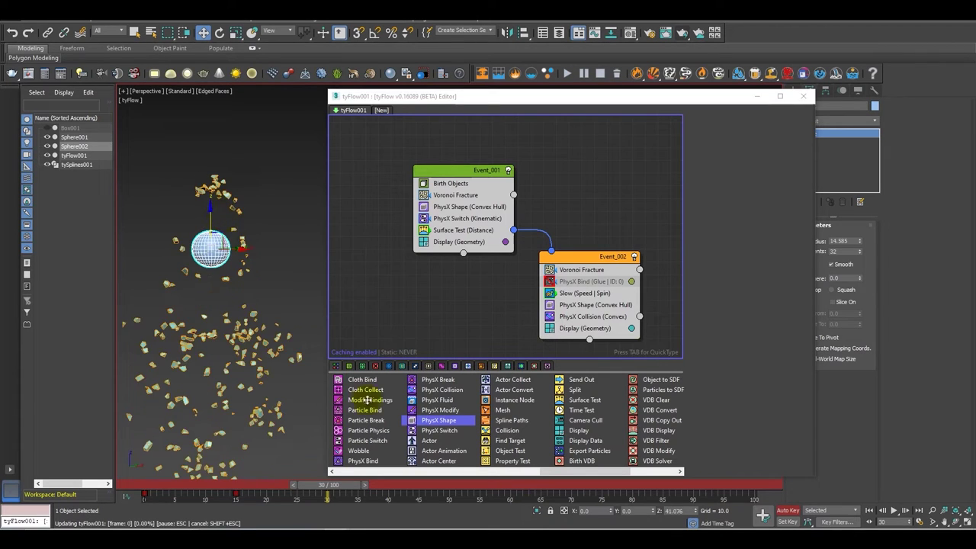
pyautogui.click(788, 511)
# Preview the simulation to frame 31 and move the upper sphere's last key to about frame 33.
pyautogui.moveTo(341, 490); pyautogui.dragTo(222, 413)
pyautogui.press('w')
pyautogui.moveTo(229, 396); pyautogui.dragTo(288, 320, button='middle')
pyautogui.scroll(-3, 244, 277)
pyautogui.scroll(3, 267, 328)
pyautogui.moveTo(269, 412); pyautogui.dragTo(314, 453, button='middle')
pyautogui.moveTo(168, 485); pyautogui.dragTo(347, 501)
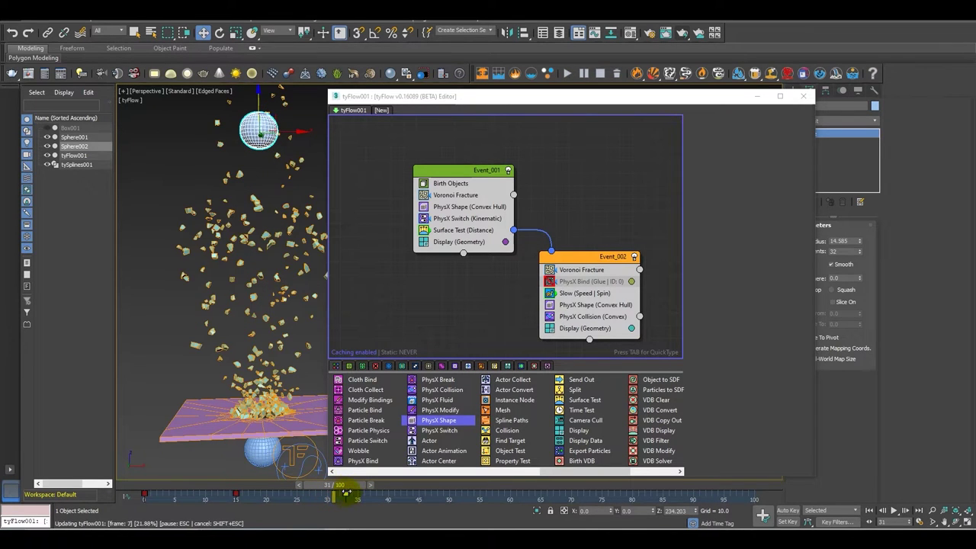
pyautogui.keyDown('alt'); pyautogui.moveTo(265, 375); pyautogui.dragTo(227, 313, button='middle'); pyautogui.keyUp('alt')
pyautogui.moveTo(227, 313); pyautogui.dragTo(215, 373, button='middle')
pyautogui.scroll(-3, 216, 374)
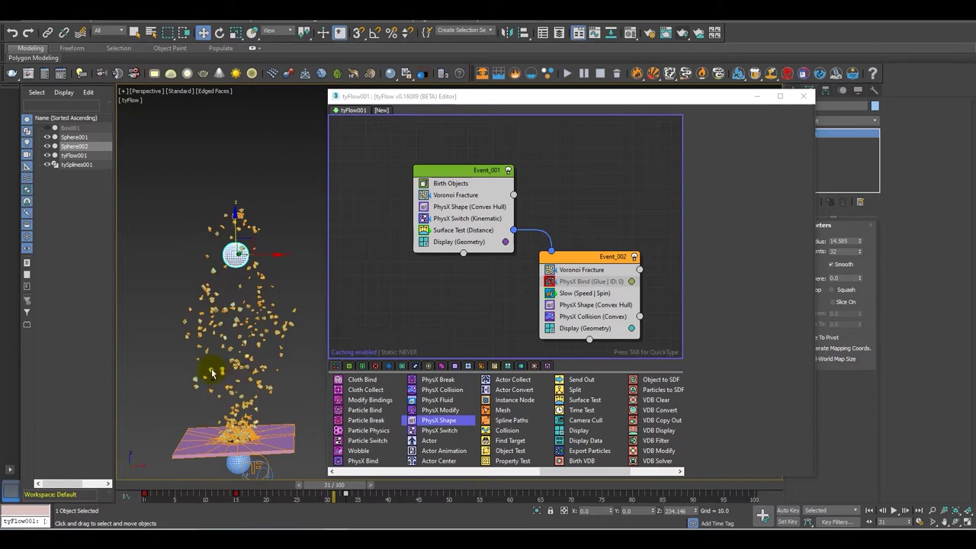
# Replay the simulation from the start through frame 13 to frame 63, examining the fragments' spread around the rising sphere.
pyautogui.moveTo(347, 492); pyautogui.dragTo(167, 438)
pyautogui.moveTo(257, 429)
pyautogui.mouseDown(button='middle')
pyautogui.moveTo(268, 412)
pyautogui.moveTo(257, 410)
pyautogui.mouseUp(button='middle')
pyautogui.scroll(3, 251, 420)
pyautogui.moveTo(145, 492); pyautogui.dragTo(231, 491)
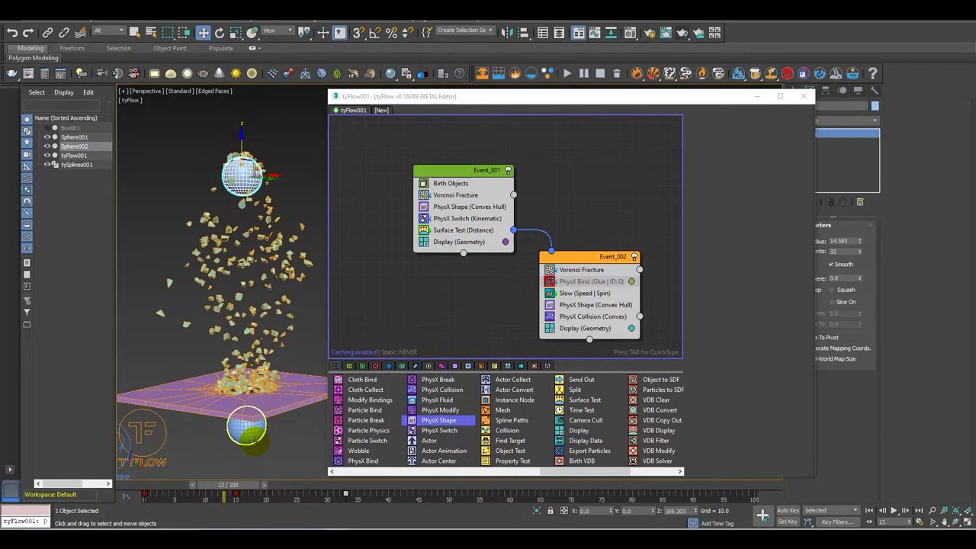
pyautogui.keyDown('alt'); pyautogui.moveTo(290, 331); pyautogui.dragTo(352, 329, button='middle'); pyautogui.keyUp('alt')
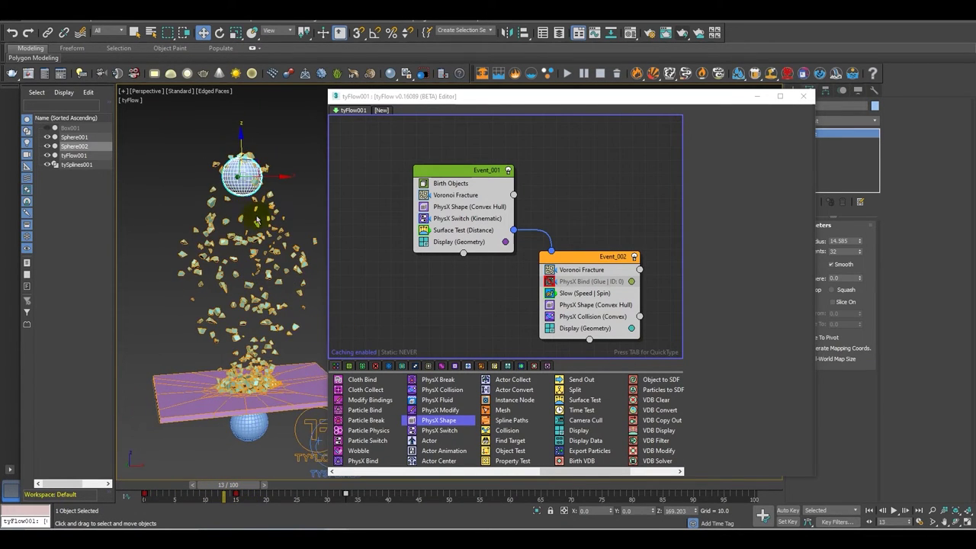
pyautogui.moveTo(243, 489); pyautogui.dragTo(534, 500)
pyautogui.keyDown('alt'); pyautogui.moveTo(252, 412); pyautogui.dragTo(242, 392, button='middle'); pyautogui.keyUp('alt')
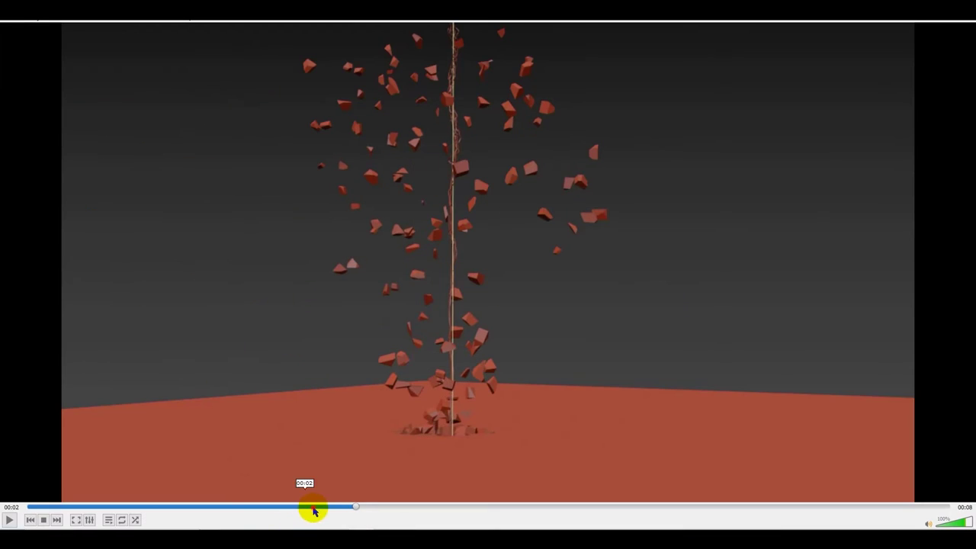
# Switch to the video player to examine the rendered fragment animation around 00:02 to 00:03, and return to the scene.
pyautogui.moveTo(313, 512); pyautogui.dragTo(433, 507)
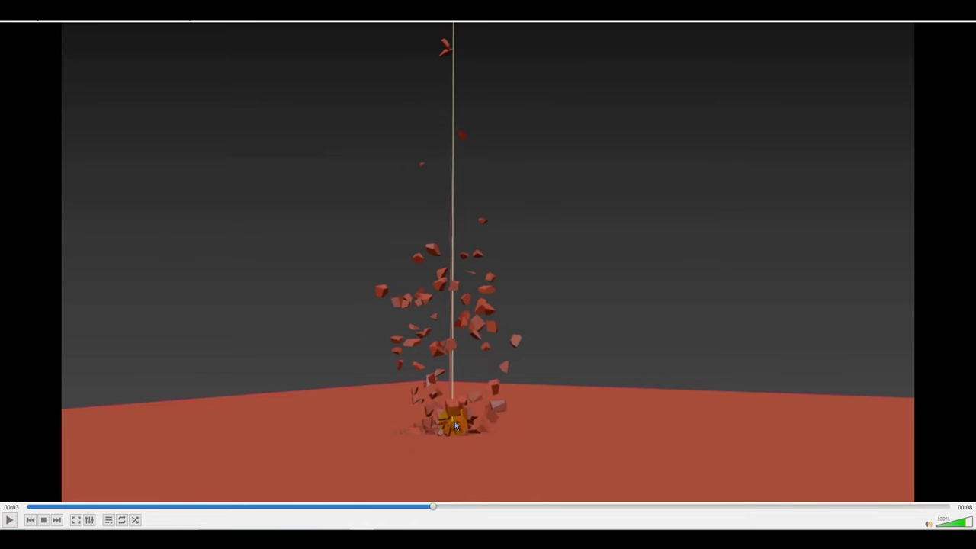
pyautogui.moveTo(446, 510); pyautogui.dragTo(388, 419)
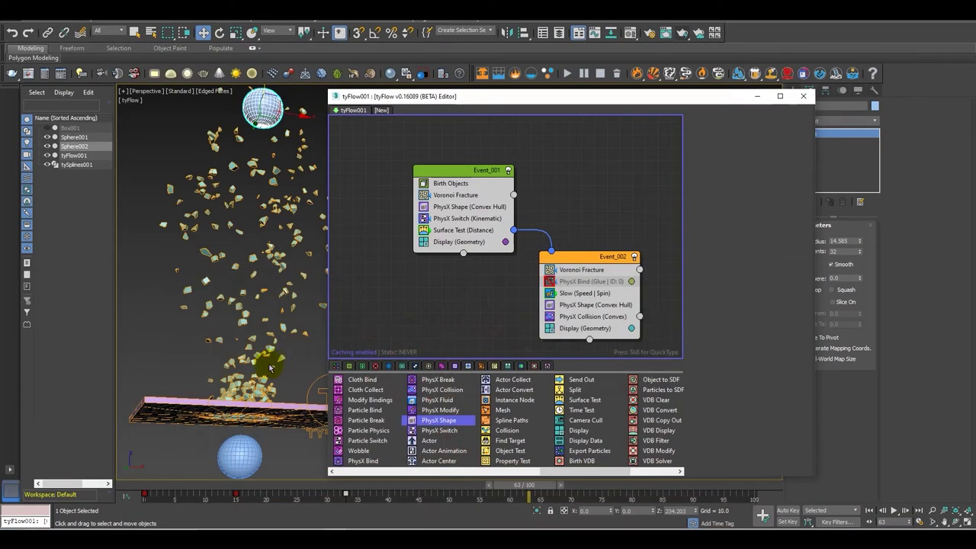
pyautogui.keyDown('alt'); pyautogui.moveTo(269, 368); pyautogui.dragTo(334, 419, button='middle'); pyautogui.keyUp('alt')
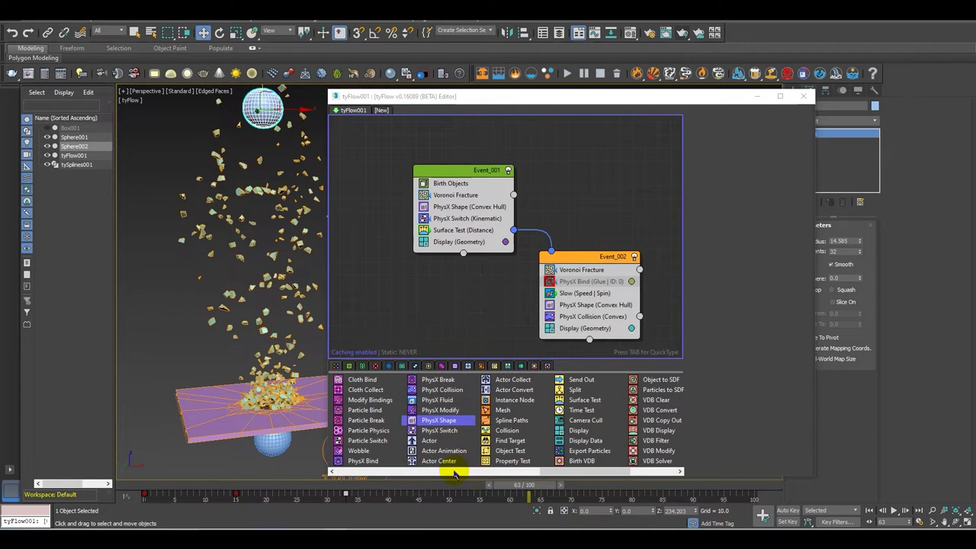
# Add a Time Test to Event_002 that is true when event age is Equal to 80, with variation 0.
pyautogui.moveTo(581, 410); pyautogui.dragTo(566, 323)
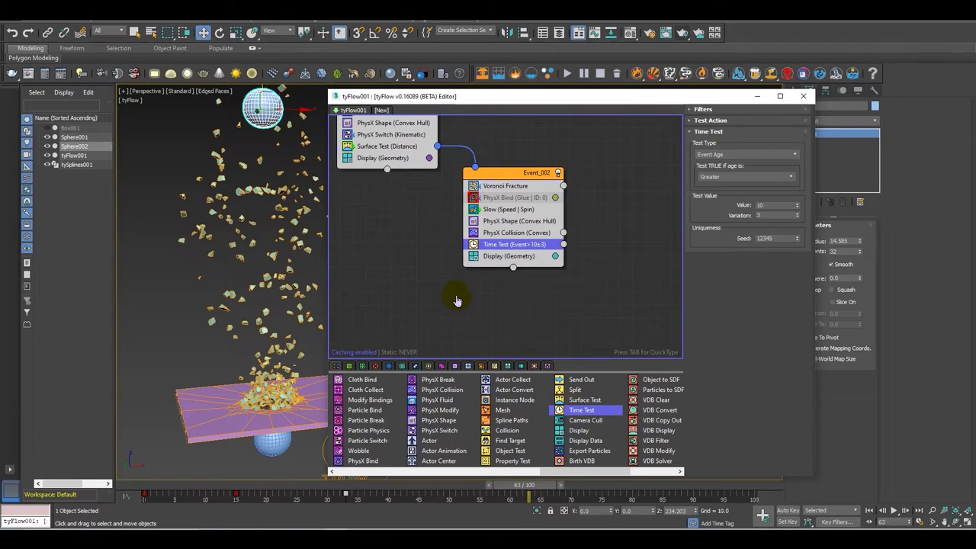
pyautogui.moveTo(467, 299); pyautogui.dragTo(436, 300, button='middle')
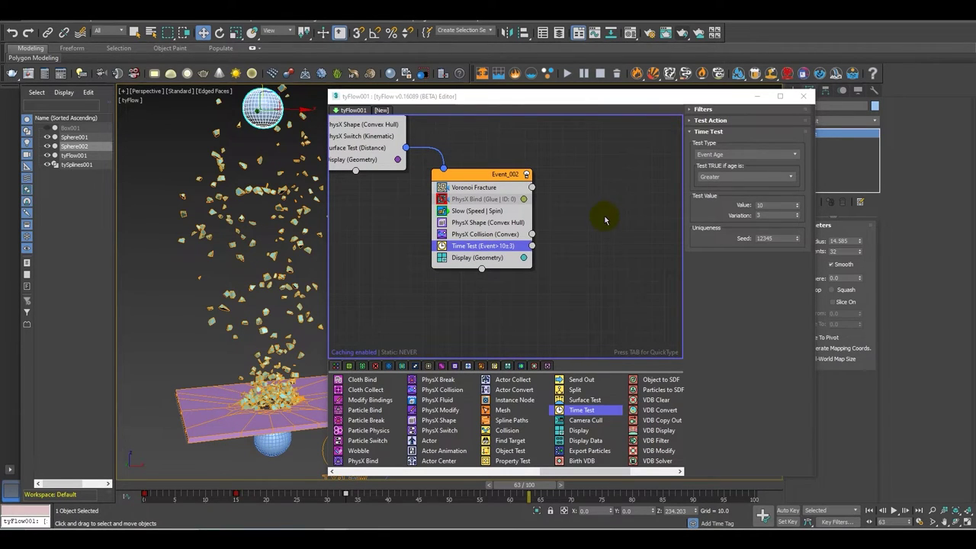
pyautogui.click(710, 176)
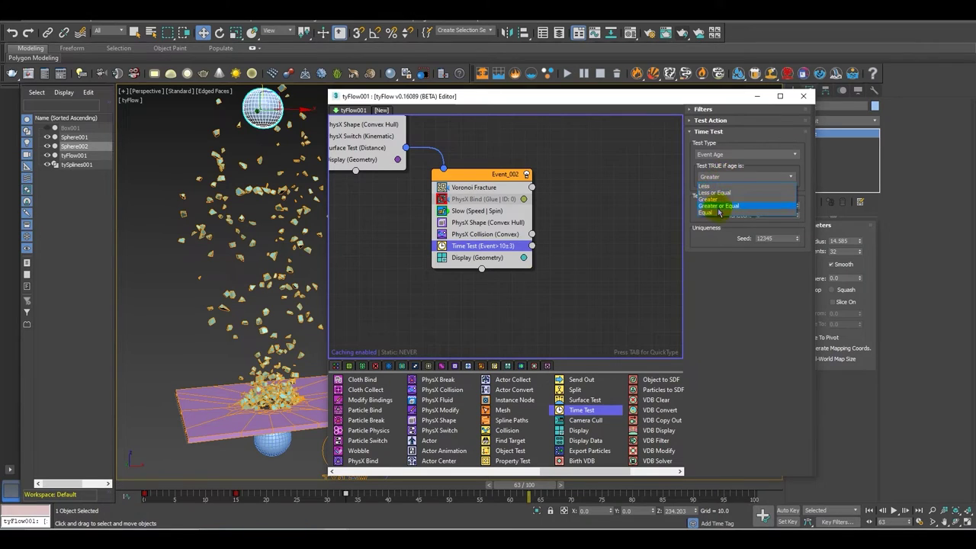
pyautogui.click(717, 212)
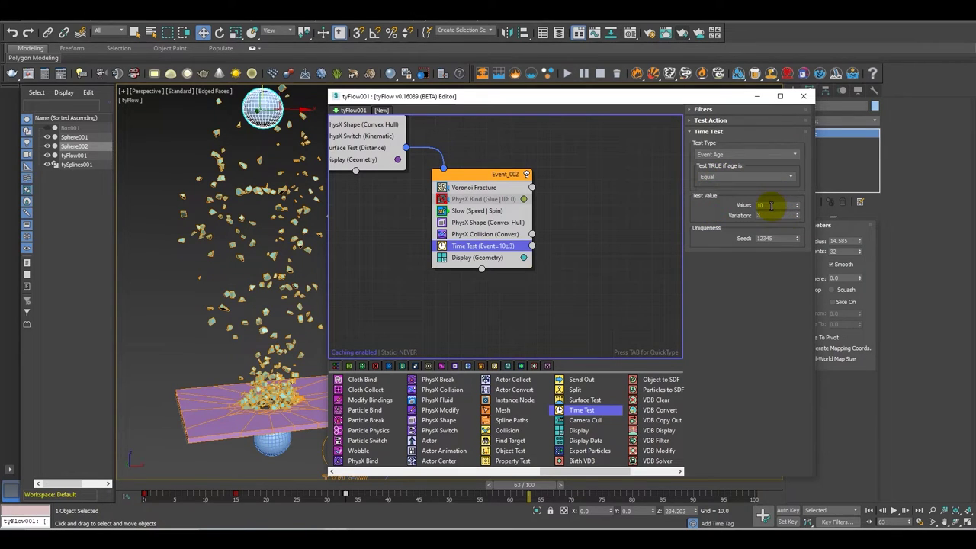
pyautogui.write('80')
pyautogui.press('Return')
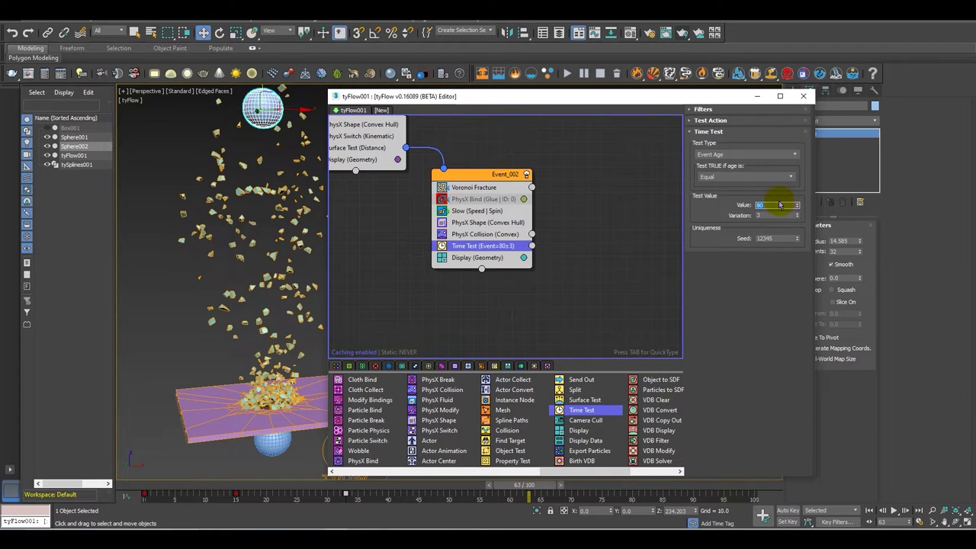
pyautogui.rightClick(800, 218)
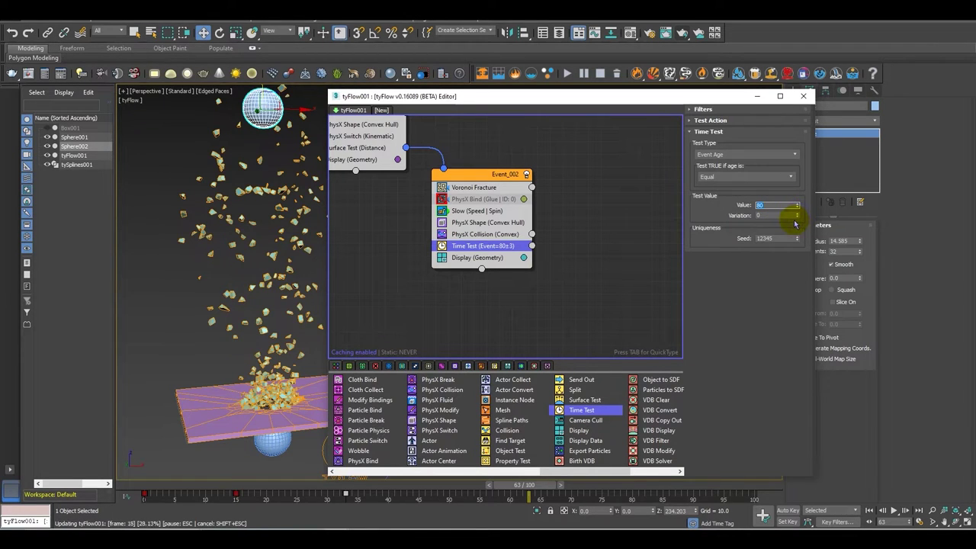
# Go to frame 82 and create Event_003 with a Display operator, fed by the Time Test output.
pyautogui.moveTo(330, 485); pyautogui.dragTo(645, 499)
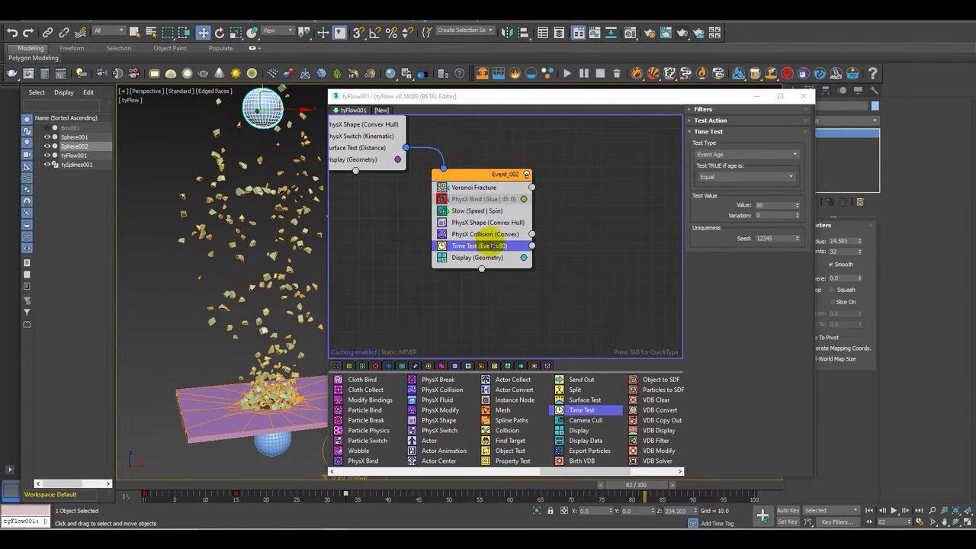
pyautogui.moveTo(583, 477); pyautogui.dragTo(608, 476)
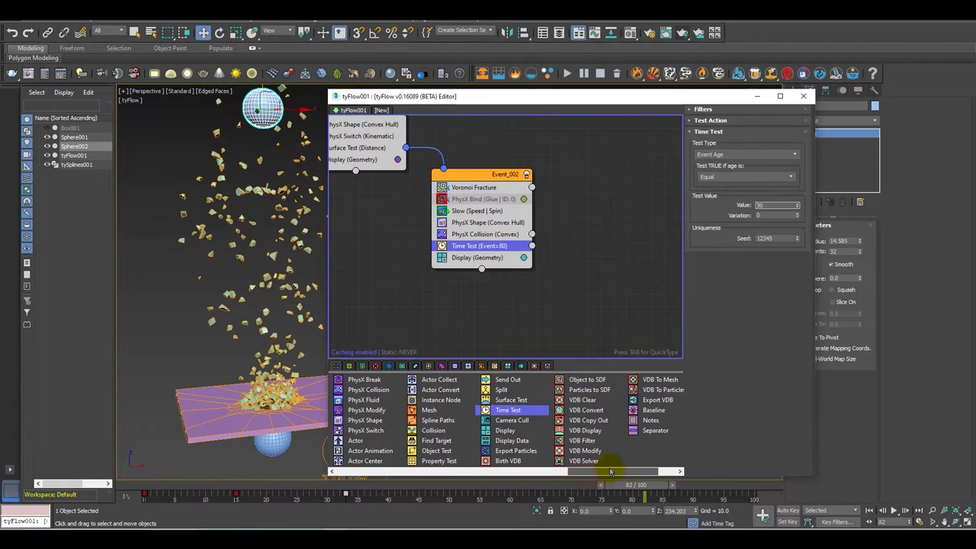
pyautogui.moveTo(510, 432); pyautogui.dragTo(566, 285)
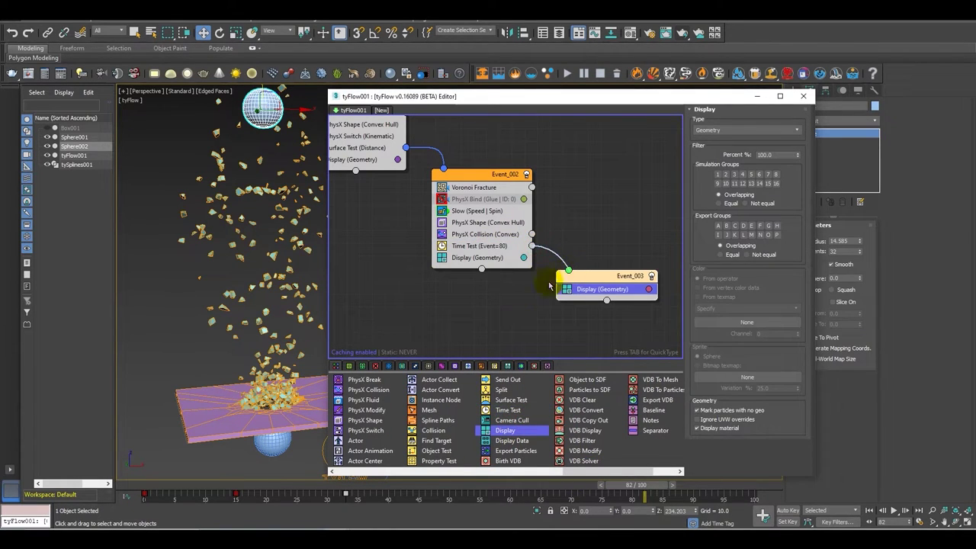
# Extend the animation range to frame 201 and move the time slider to frame 83.
pyautogui.keyDown('ctrl'); pyautogui.keyDown('alt'); pyautogui.moveTo(529, 501); pyautogui.dragTo(617, 509, button='right'); pyautogui.keyUp('alt'); pyautogui.keyUp('ctrl')
pyautogui.keyDown('ctrl'); pyautogui.keyDown('alt'); pyautogui.moveTo(501, 498); pyautogui.dragTo(392, 494, button='right'); pyautogui.keyUp('alt'); pyautogui.keyUp('ctrl')
pyautogui.moveTo(395, 486)
pyautogui.mouseDown()
pyautogui.moveTo(444, 491)
pyautogui.moveTo(408, 494)
pyautogui.mouseUp()
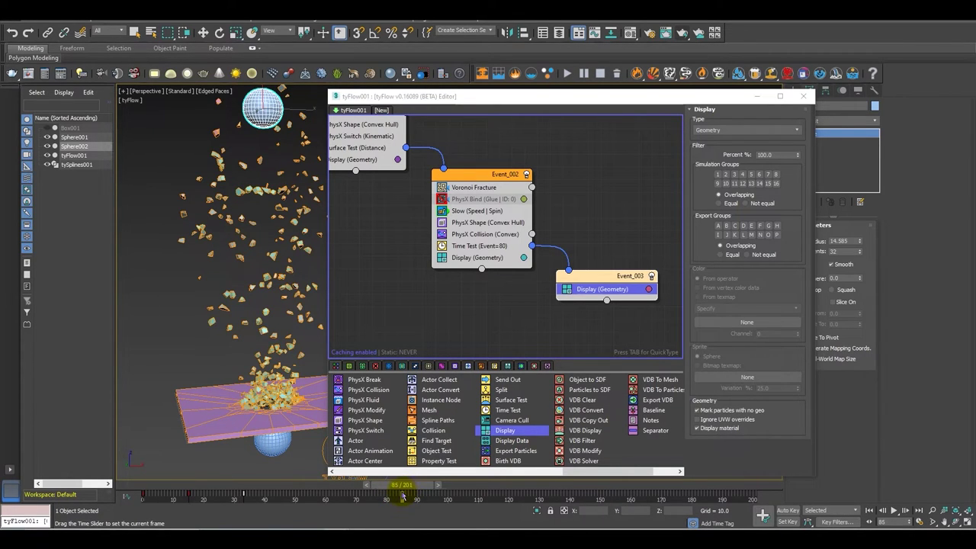
pyautogui.moveTo(375, 496); pyautogui.dragTo(396, 500)
pyautogui.press('w')
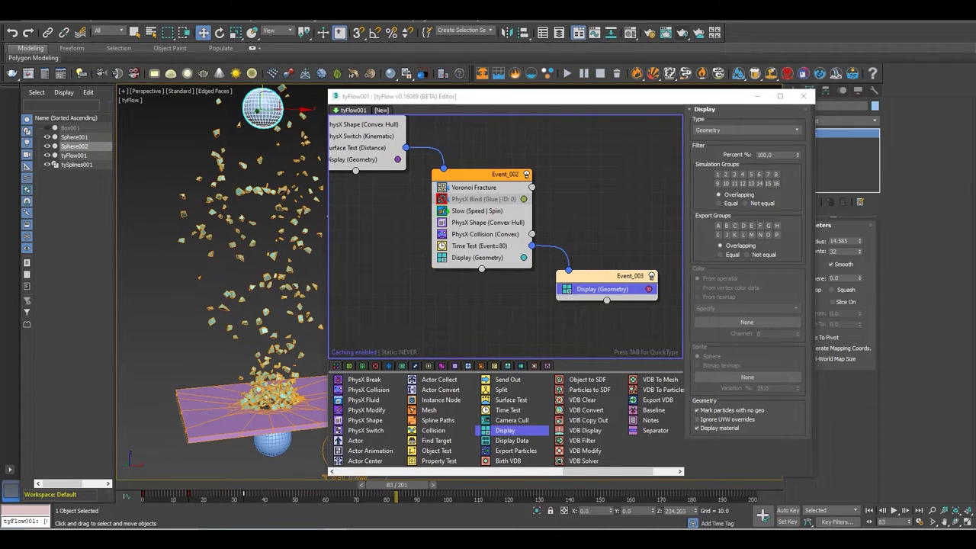
# Add a Find Target operator to Event_003 and pick the lower sphere, Sphere001, as its target object.
pyautogui.keyDown('alt'); pyautogui.moveTo(259, 322); pyautogui.dragTo(216, 370, button='middle'); pyautogui.keyUp('alt')
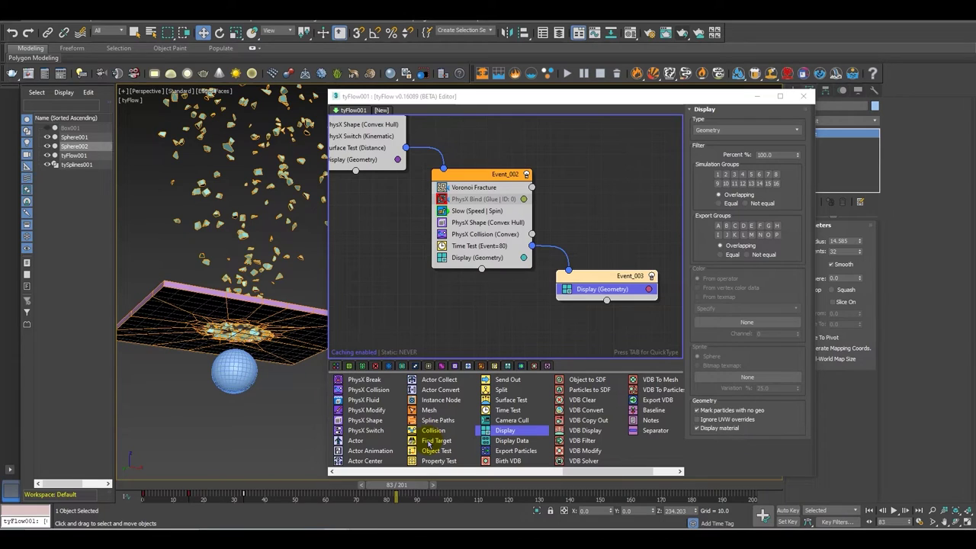
pyautogui.moveTo(431, 444); pyautogui.dragTo(593, 291)
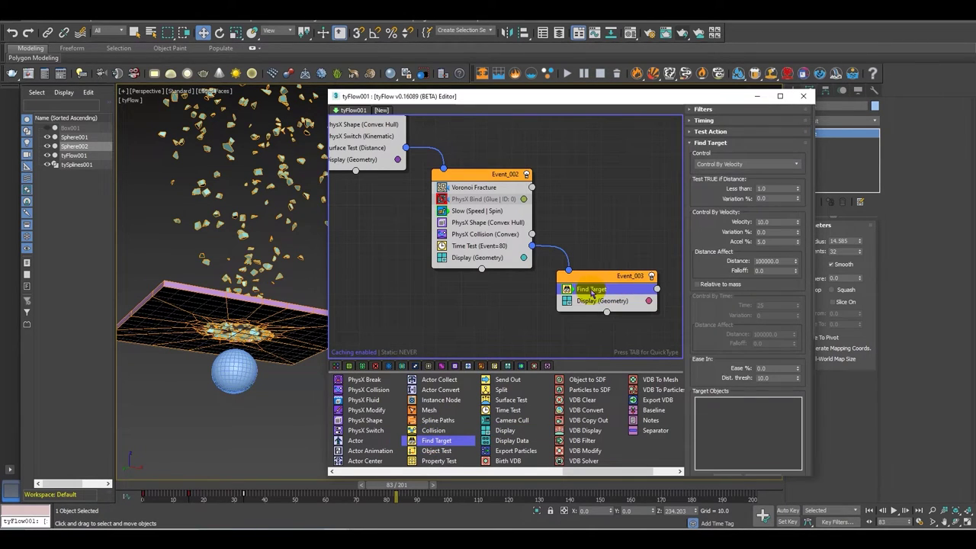
pyautogui.moveTo(716, 360); pyautogui.dragTo(719, 241)
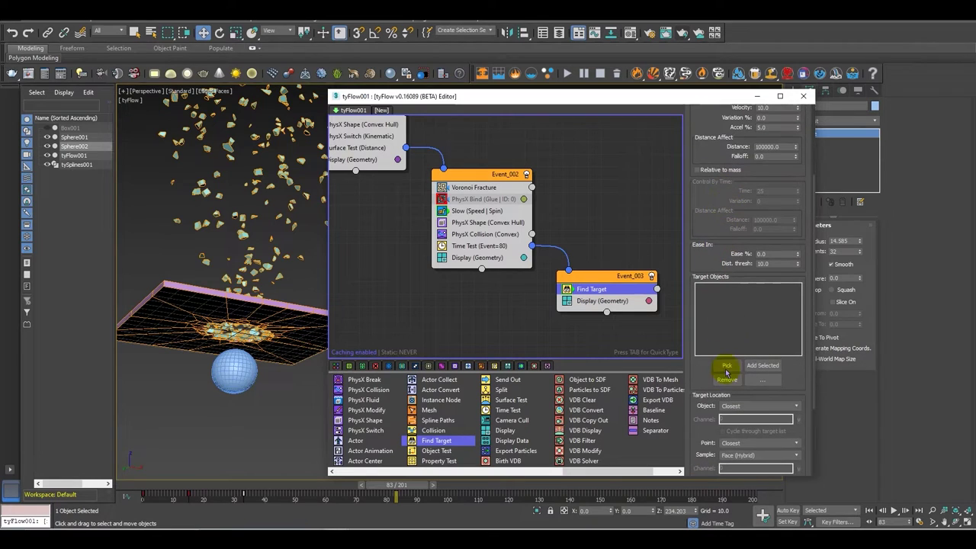
pyautogui.click(727, 365)
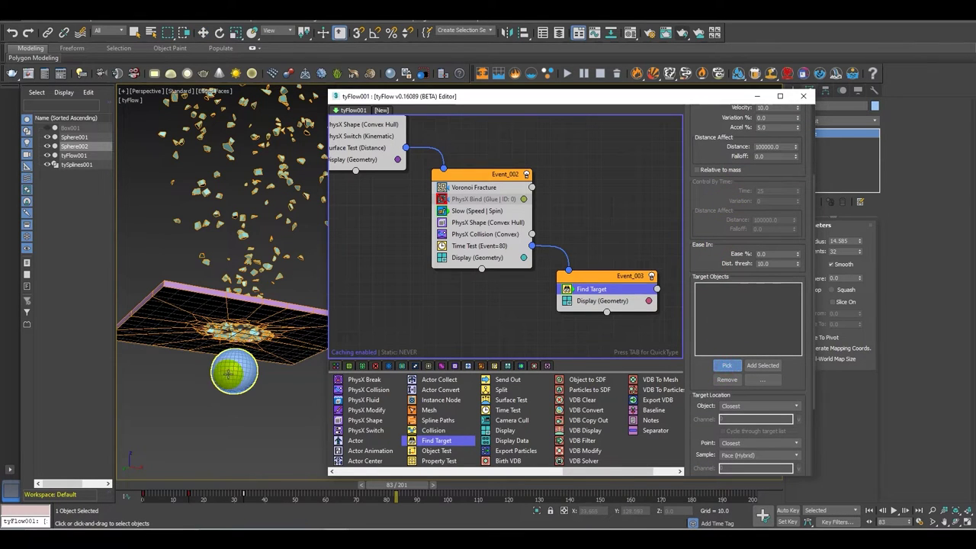
pyautogui.click(281, 374)
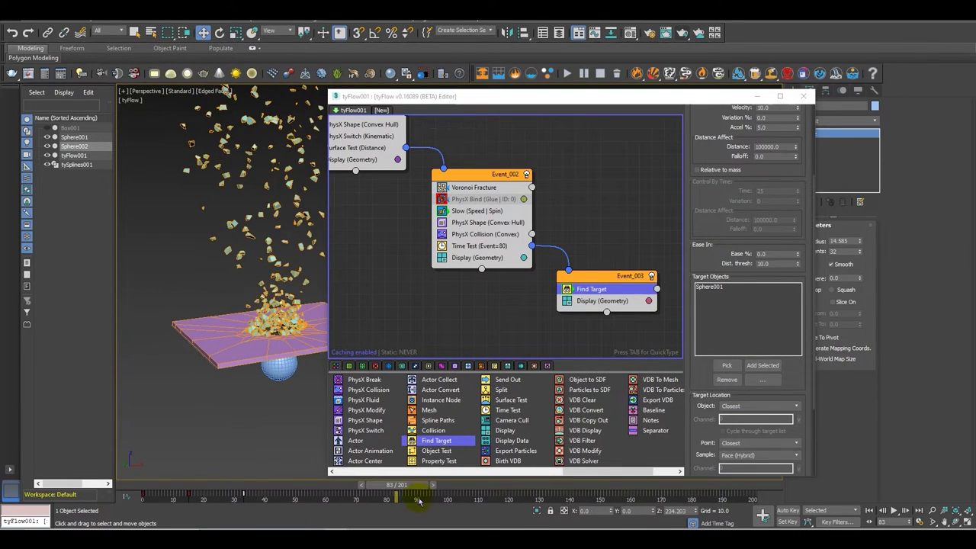
# Preview the fragments' Find Target motion up to about frame 142 and go back to frame 36.
pyautogui.moveTo(402, 486); pyautogui.dragTo(574, 498)
pyautogui.keyDown('alt'); pyautogui.moveTo(270, 371); pyautogui.dragTo(303, 412, button='middle'); pyautogui.keyUp('alt')
pyautogui.moveTo(566, 492); pyautogui.dragTo(288, 456)
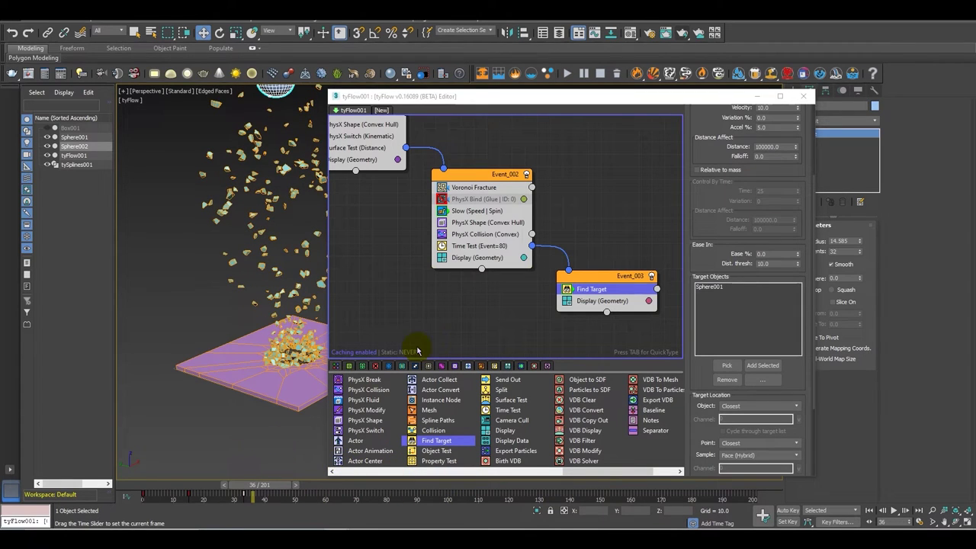
# Set the Slow operator's spin to 5% on all axes and preview the simulation up to frame 142.
pyautogui.click(476, 210)
pyautogui.doubleClick(762, 255)
pyautogui.write('5')
pyautogui.press('Return')
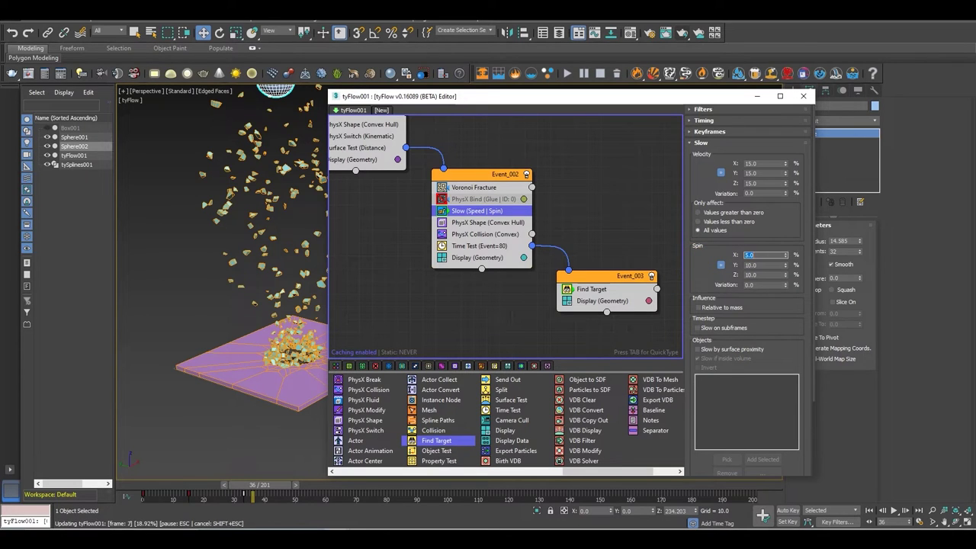
pyautogui.click(238, 489)
pyautogui.moveTo(255, 486)
pyautogui.mouseDown()
pyautogui.moveTo(479, 496)
pyautogui.moveTo(176, 480)
pyautogui.moveTo(392, 487)
pyautogui.moveTo(255, 477)
pyautogui.mouseUp()
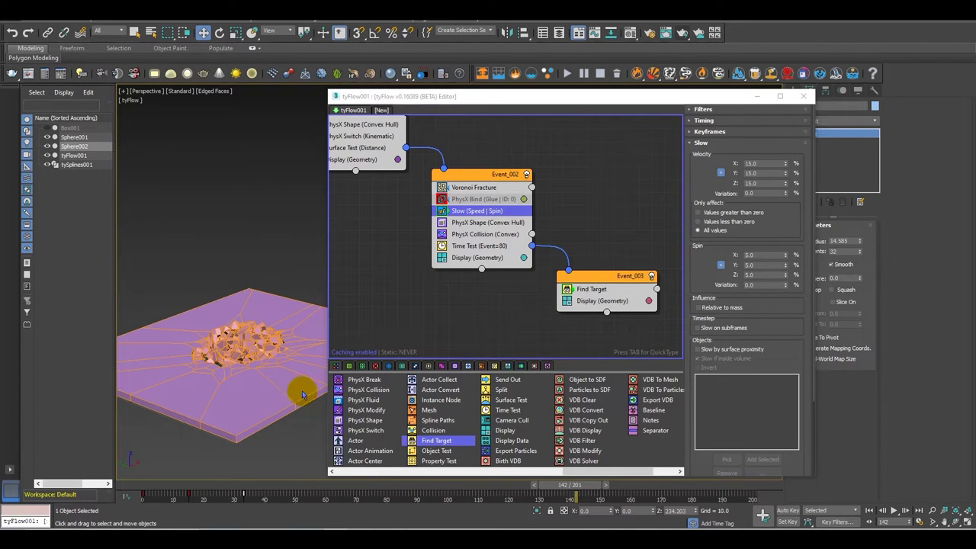
# Examine the fragment pile around frames 142 to 131 and return the time slider to frame 0.
pyautogui.moveTo(257, 379)
pyautogui.keyDown('alt'); pyautogui.mouseDown(button='middle')
pyautogui.moveTo(236, 341)
pyautogui.moveTo(242, 379)
pyautogui.mouseUp(button='middle'); pyautogui.keyUp('alt')
pyautogui.moveTo(238, 341); pyautogui.dragTo(531, 510, button='middle')
pyautogui.scroll(3, 292, 379)
pyautogui.moveTo(577, 490); pyautogui.dragTo(544, 490)
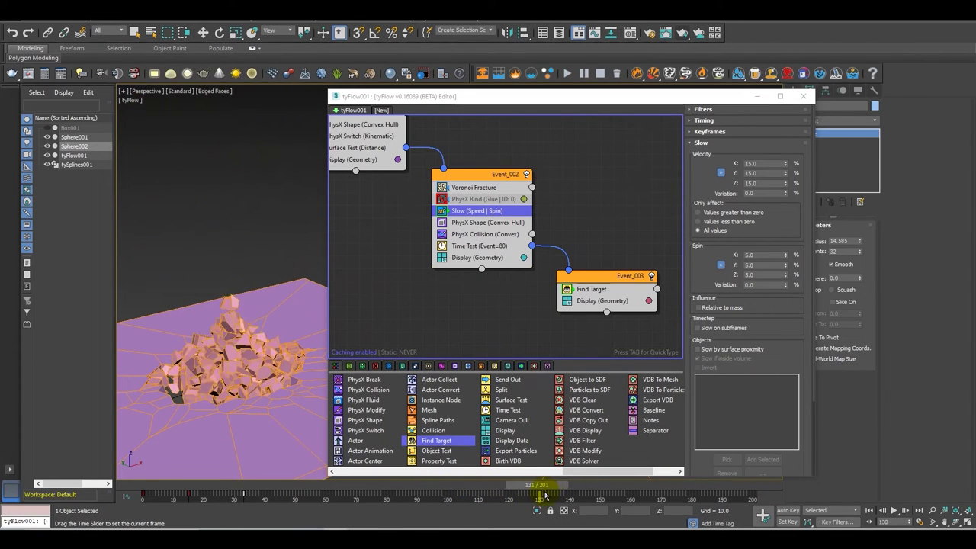
pyautogui.click(177, 488)
# Minimize the tyFlow editor and play the full slab-shatter simulation in the viewport from frame 0.
pyautogui.click(803, 96)
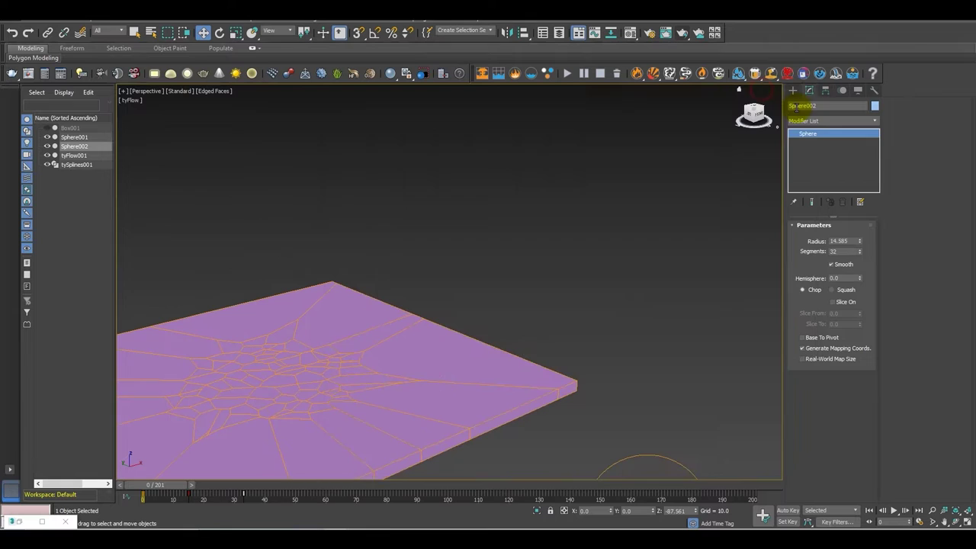
pyautogui.click(796, 91)
pyautogui.moveTo(509, 359); pyautogui.dragTo(587, 343, button='middle')
pyautogui.scroll(3, 519, 382)
pyautogui.moveTo(477, 408); pyautogui.dragTo(488, 358, button='middle')
pyautogui.scroll(-5, 488, 358)
pyautogui.scroll(-3, 514, 373)
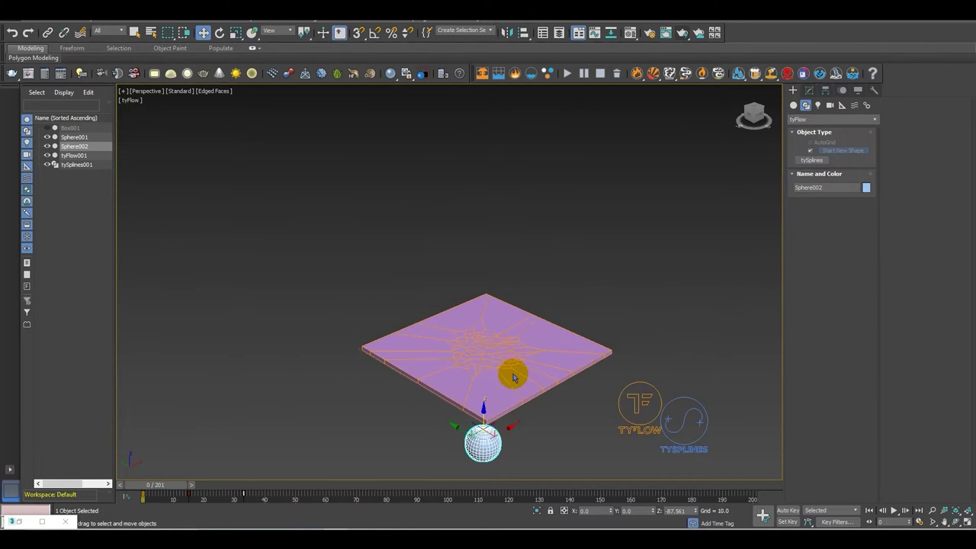
pyautogui.press('/')
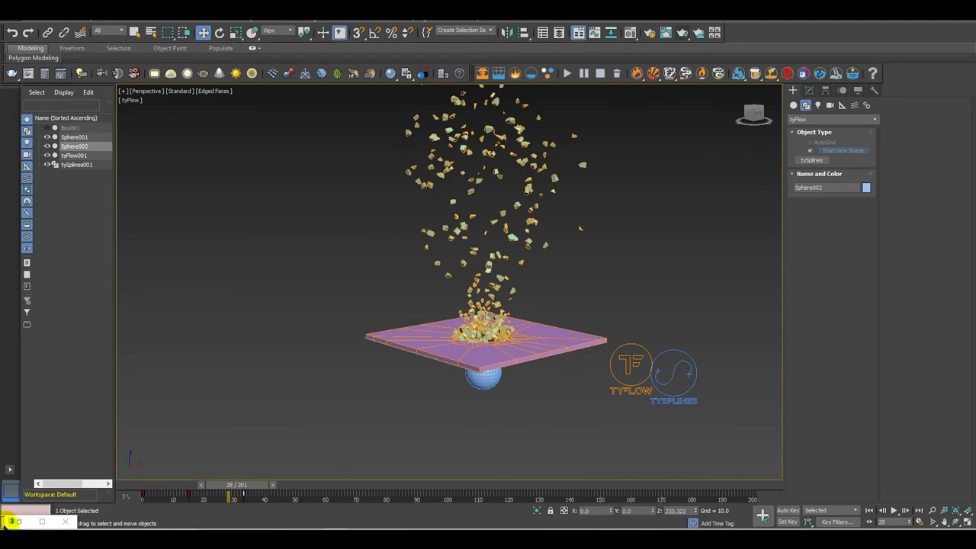
# Restore the tyFlow editor and add a Birth operator in a new, unconnected event below Event_001.
pyautogui.click(18, 523)
pyautogui.moveTo(373, 303); pyautogui.dragTo(495, 272, button='middle')
pyautogui.scroll(-2, 555, 282)
pyautogui.moveTo(262, 484); pyautogui.dragTo(166, 484)
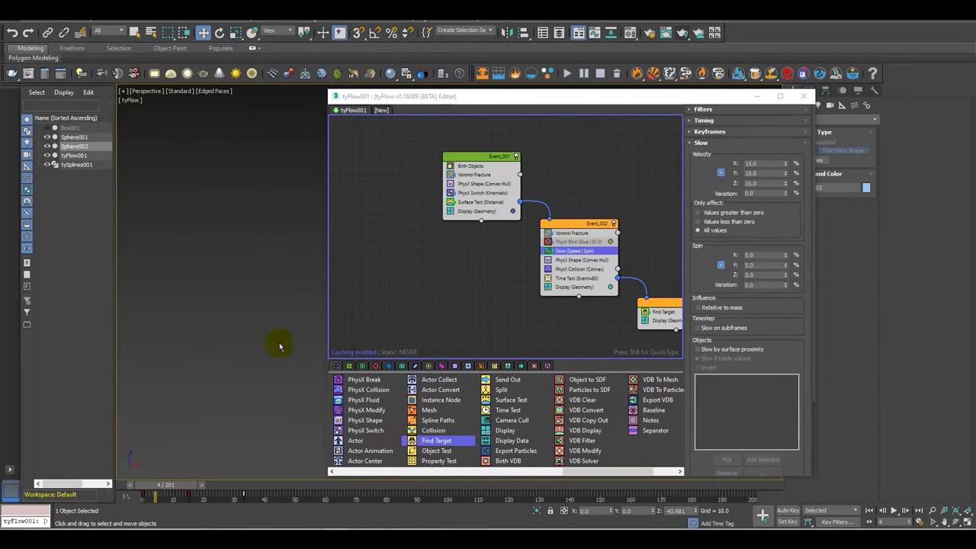
pyautogui.click(425, 472)
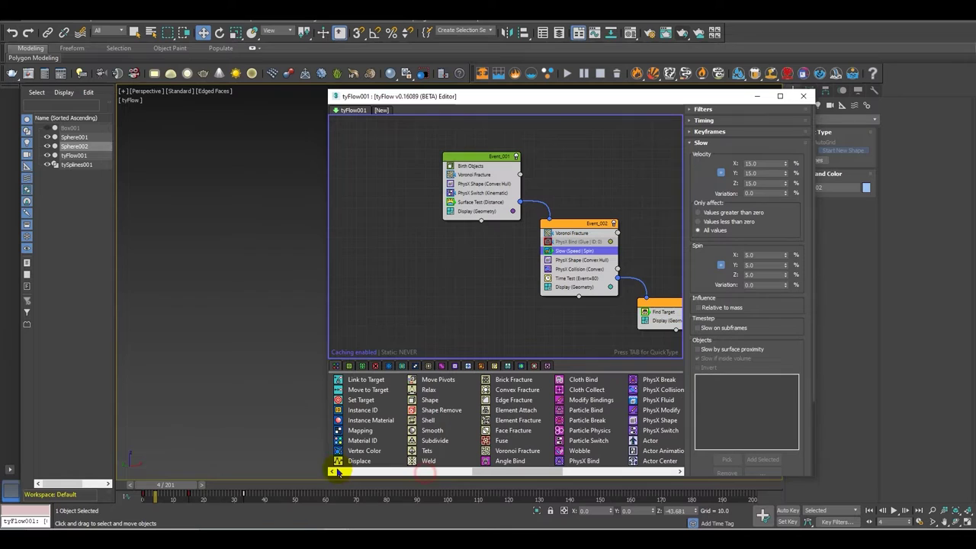
pyautogui.moveTo(503, 472); pyautogui.dragTo(358, 472)
pyautogui.moveTo(355, 379); pyautogui.dragTo(382, 259)
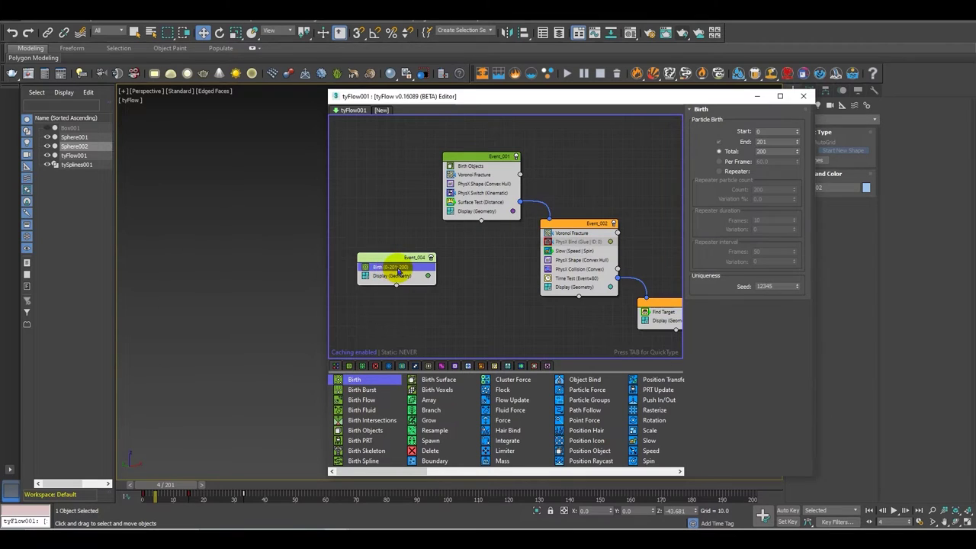
# Scrub the timeline around the sphere's impact with the slab and stop at frame 5.
pyautogui.click(774, 140)
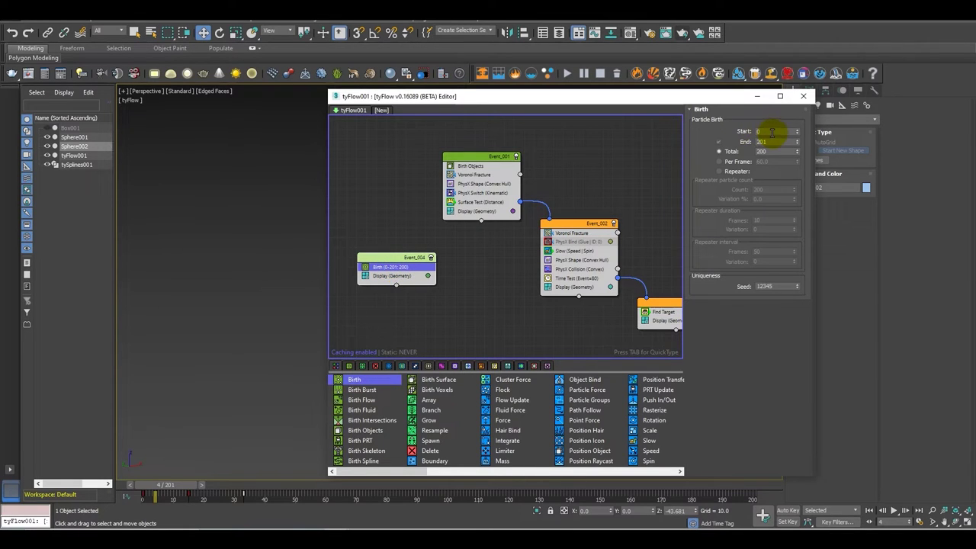
pyautogui.click(772, 132)
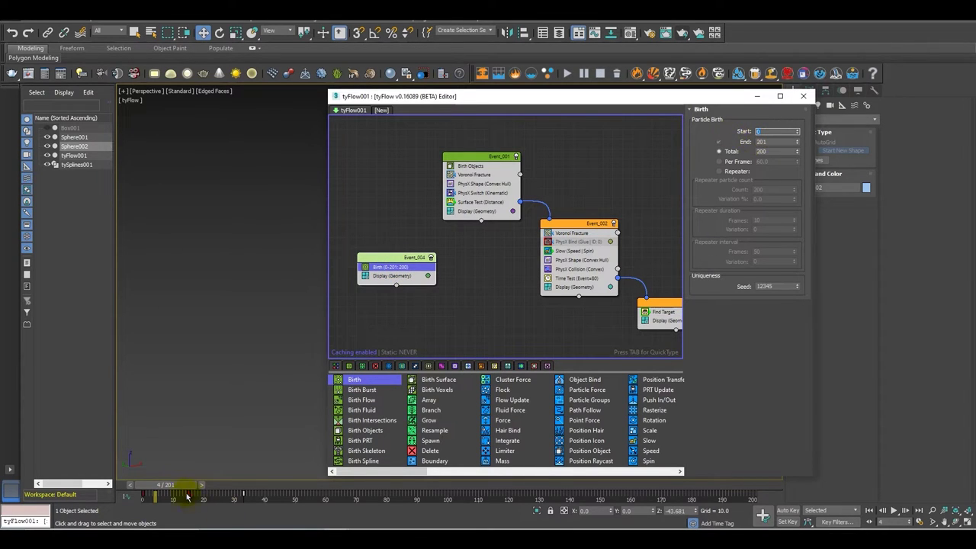
pyautogui.moveTo(179, 489); pyautogui.dragTo(196, 486)
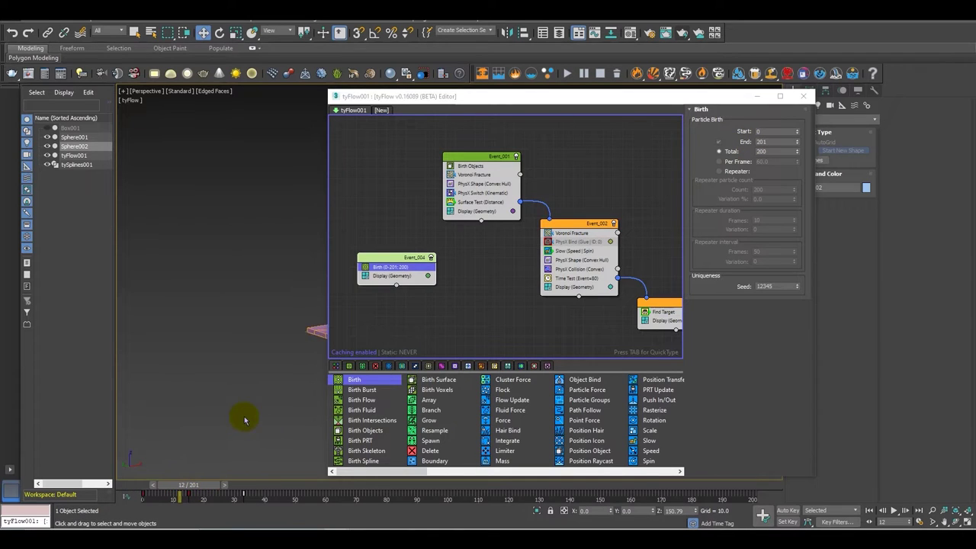
pyautogui.moveTo(116, 404); pyautogui.dragTo(102, 415, button='middle')
pyautogui.moveTo(199, 485); pyautogui.dragTo(181, 486)
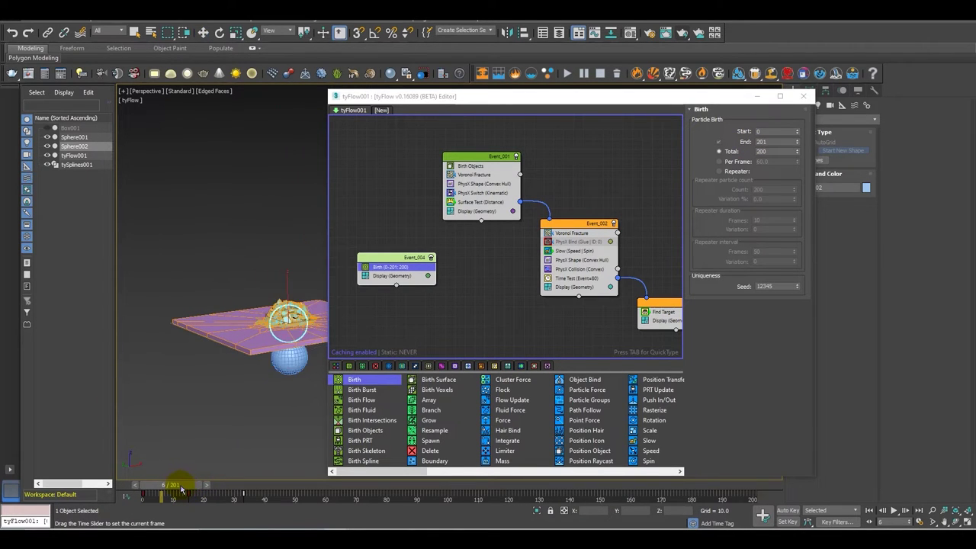
pyautogui.press('w')
# Set the Birth operator's start and end to frame 5 and its total to 50 particles.
pyautogui.moveTo(789, 133); pyautogui.dragTo(729, 134)
pyautogui.write('5')
pyautogui.doubleClick(765, 142)
pyautogui.write('5')
pyautogui.press('Return')
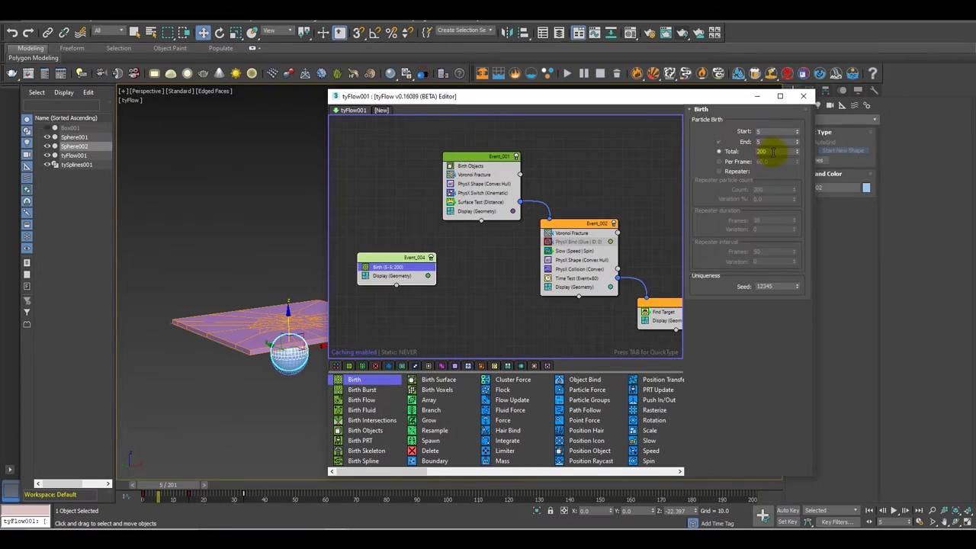
pyautogui.doubleClick(766, 151)
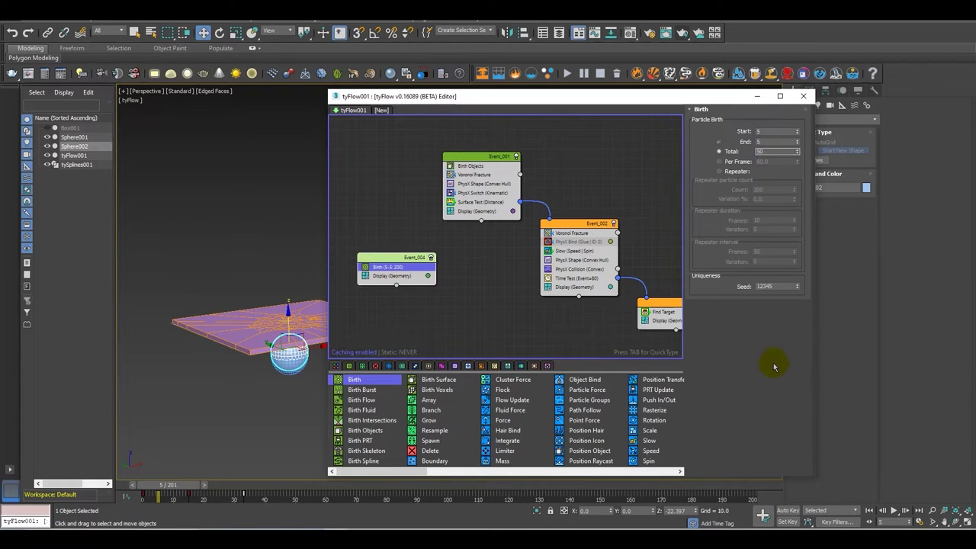
pyautogui.click(392, 266)
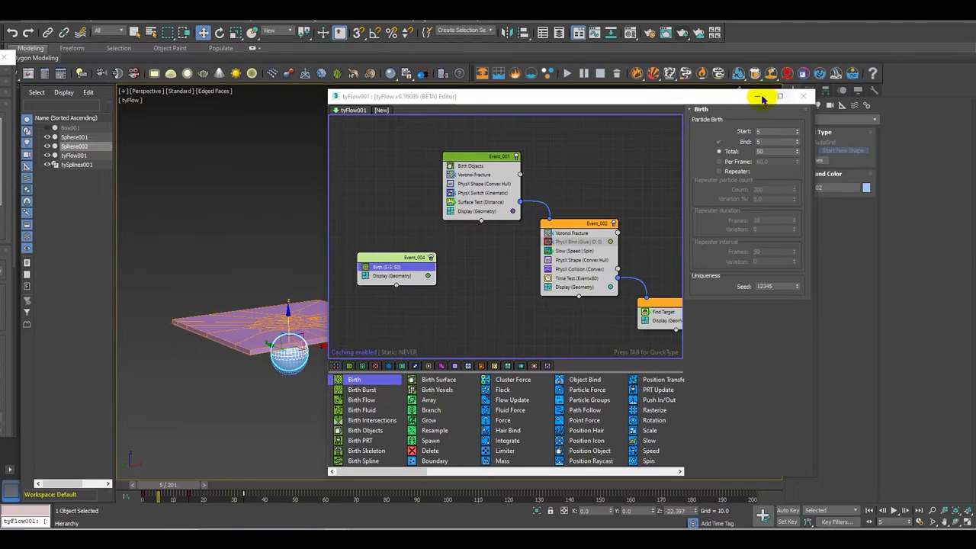
# Minimize the editor and draw a rectangular tyIcon helper about 28 by 33 units near the slab's center.
pyautogui.click(758, 97)
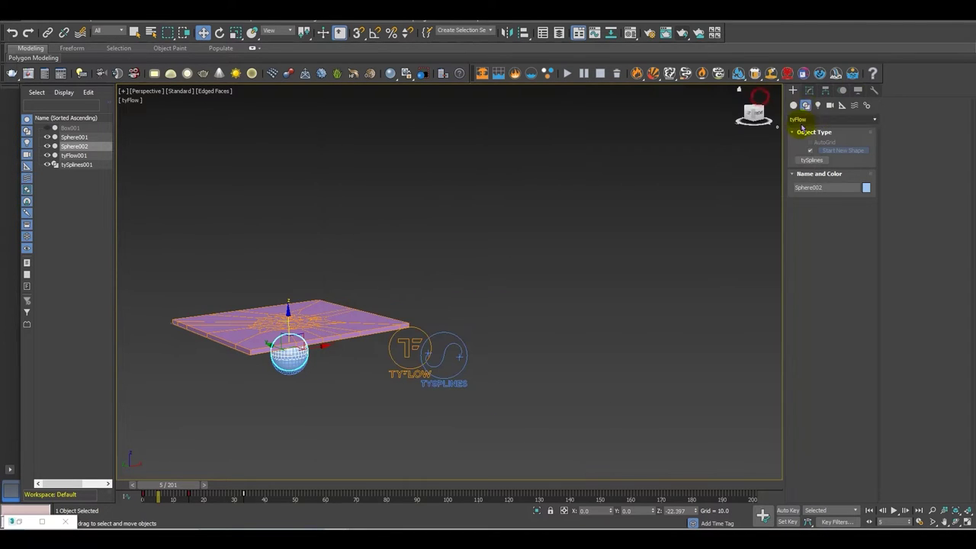
pyautogui.click(845, 107)
pyautogui.click(844, 119)
pyautogui.click(804, 214)
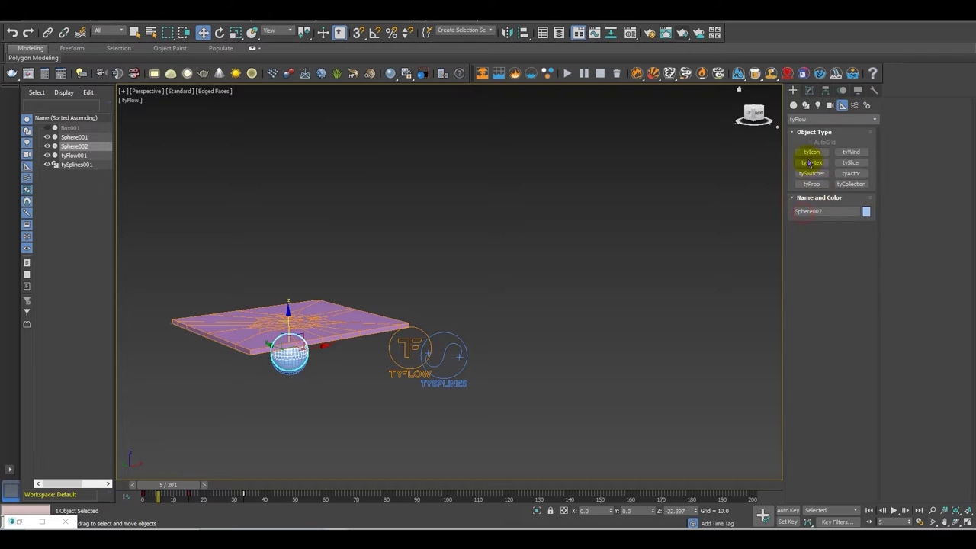
pyautogui.click(811, 152)
pyautogui.keyDown('alt'); pyautogui.moveTo(477, 321); pyautogui.dragTo(263, 337, button='middle'); pyautogui.keyUp('alt')
pyautogui.moveTo(264, 338); pyautogui.dragTo(323, 348)
pyautogui.press('w')
# Center the tyIcon at X 0 and Y 0 and lower it to about Z -4.68, between slab and sphere.
pyautogui.keyDown('alt'); pyautogui.moveTo(323, 348); pyautogui.dragTo(309, 286, button='middle'); pyautogui.keyUp('alt')
pyautogui.scroll(7, 306, 348)
pyautogui.keyDown('alt'); pyautogui.moveTo(310, 355); pyautogui.dragTo(384, 330, button='middle'); pyautogui.keyUp('alt')
pyautogui.rightClick(610, 512)
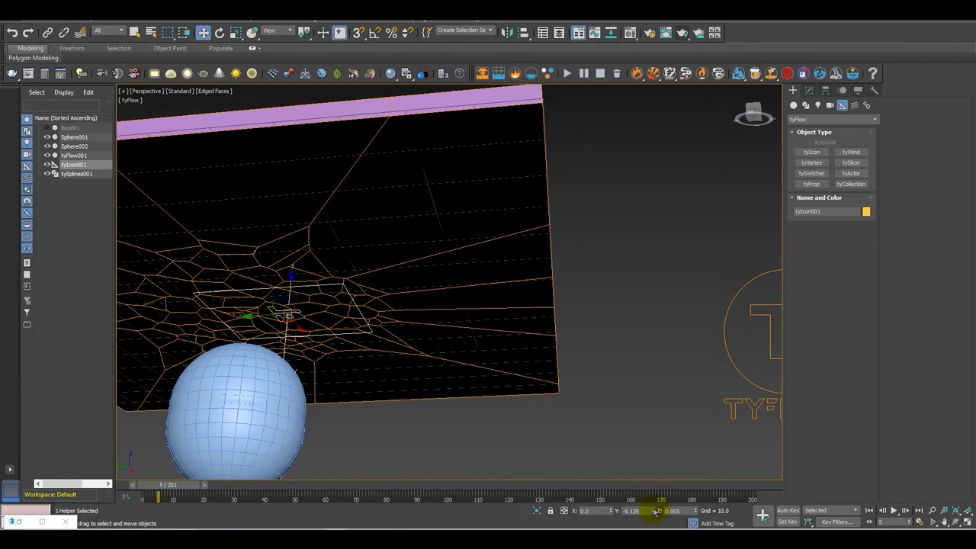
pyautogui.rightClick(654, 511)
pyautogui.moveTo(254, 288); pyautogui.dragTo(253, 308)
pyautogui.keyDown('alt'); pyautogui.moveTo(356, 370); pyautogui.dragTo(371, 356, button='middle'); pyautogui.keyUp('alt')
pyautogui.scroll(-3, 309, 391)
# Mirror the tyIcon across the Z axis with No Clone so its arrow points up.
pyautogui.click(522, 33)
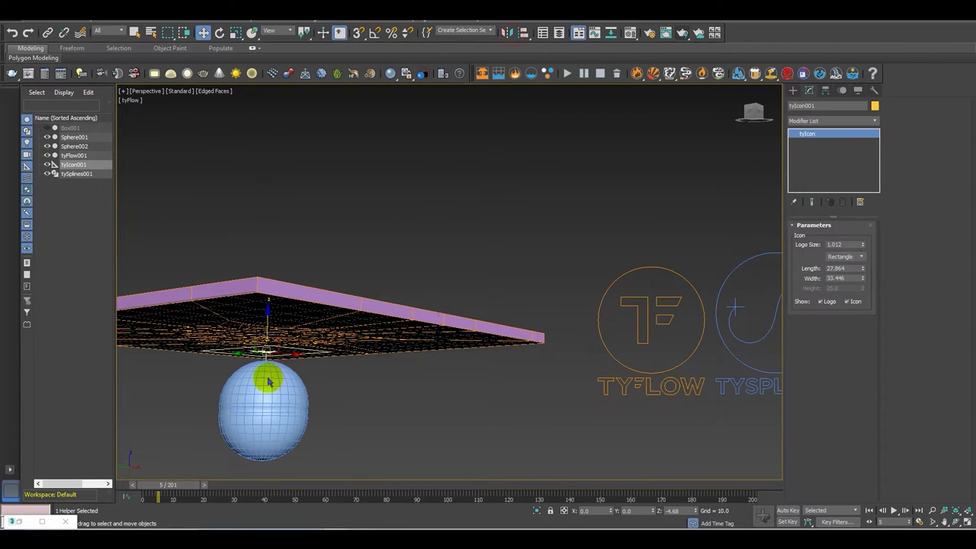
pyautogui.click(508, 33)
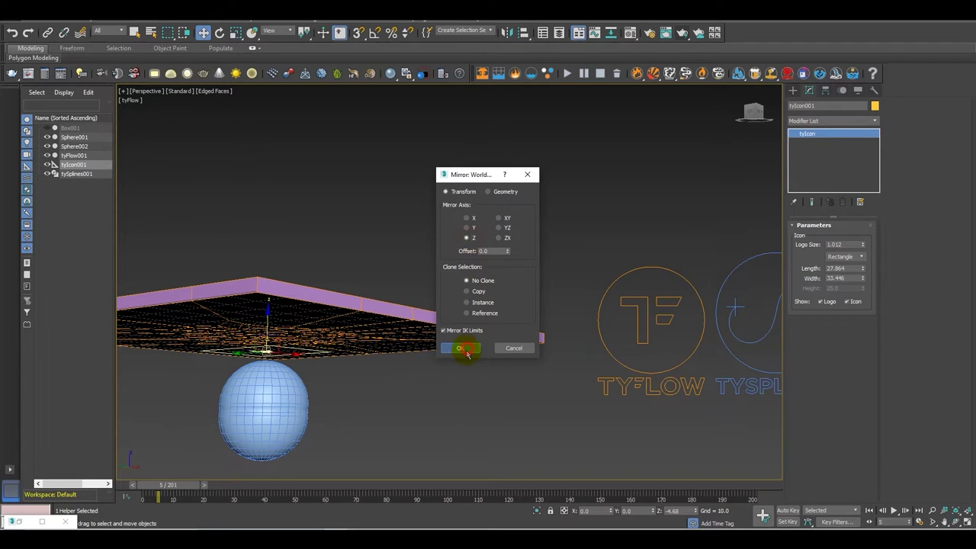
pyautogui.click(462, 349)
pyautogui.keyDown('alt'); pyautogui.moveTo(434, 384); pyautogui.dragTo(358, 387, button='middle'); pyautogui.keyUp('alt')
pyautogui.moveTo(422, 445); pyautogui.dragTo(477, 414, button='middle')
# Restore the tyFlow editor, add a Position Icon operator to Event_004 and pick tyIcon001 as its icon.
pyautogui.click(19, 521)
pyautogui.click(42, 520)
pyautogui.moveTo(409, 468); pyautogui.dragTo(388, 465)
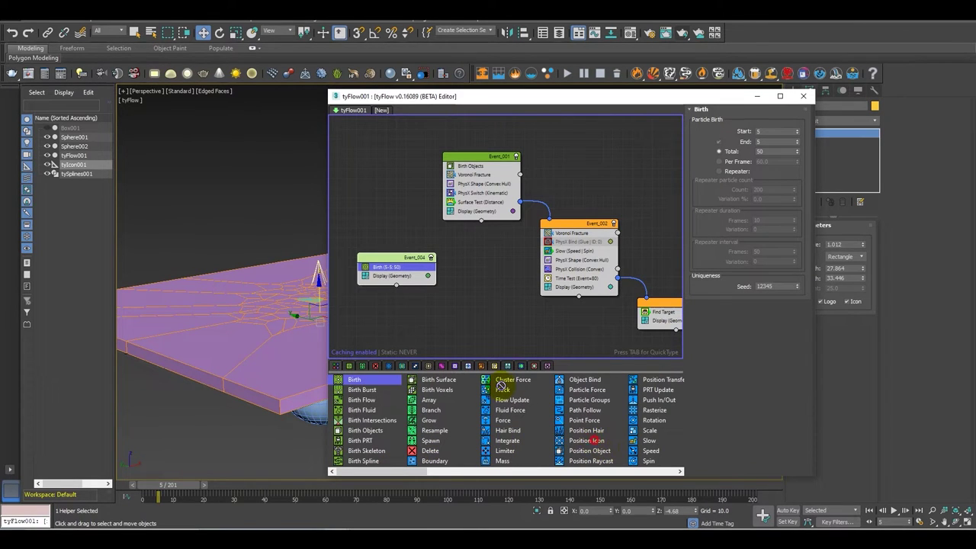
pyautogui.moveTo(594, 440); pyautogui.dragTo(395, 276)
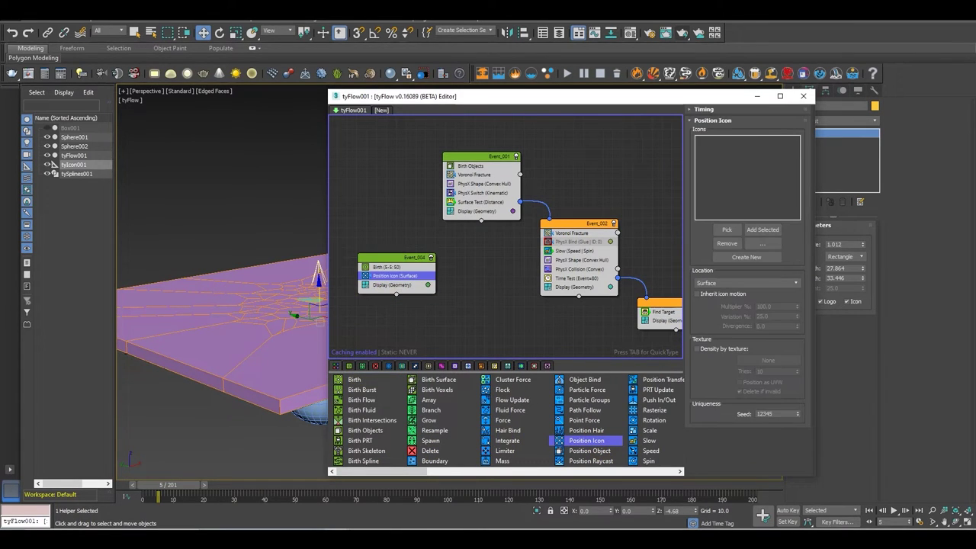
pyautogui.doubleClick(395, 276)
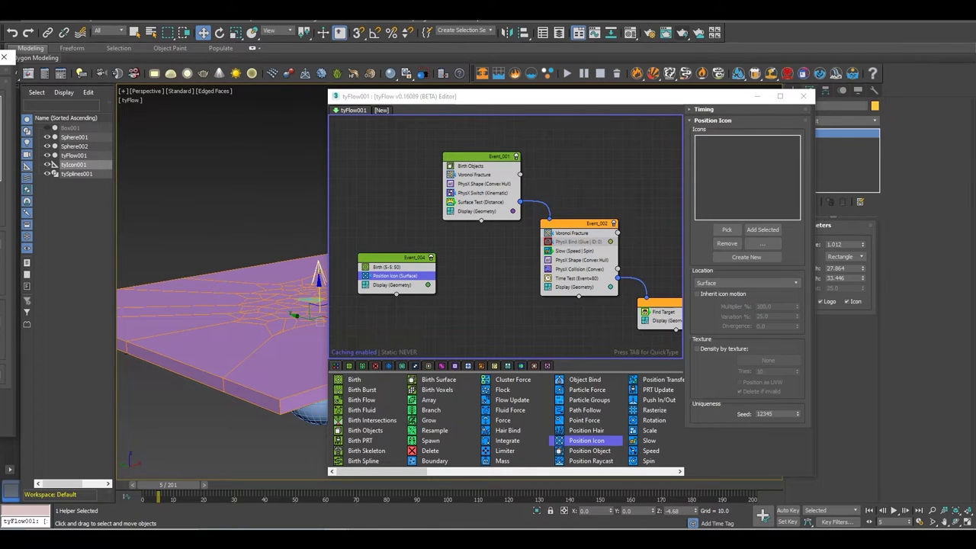
pyautogui.click(4, 58)
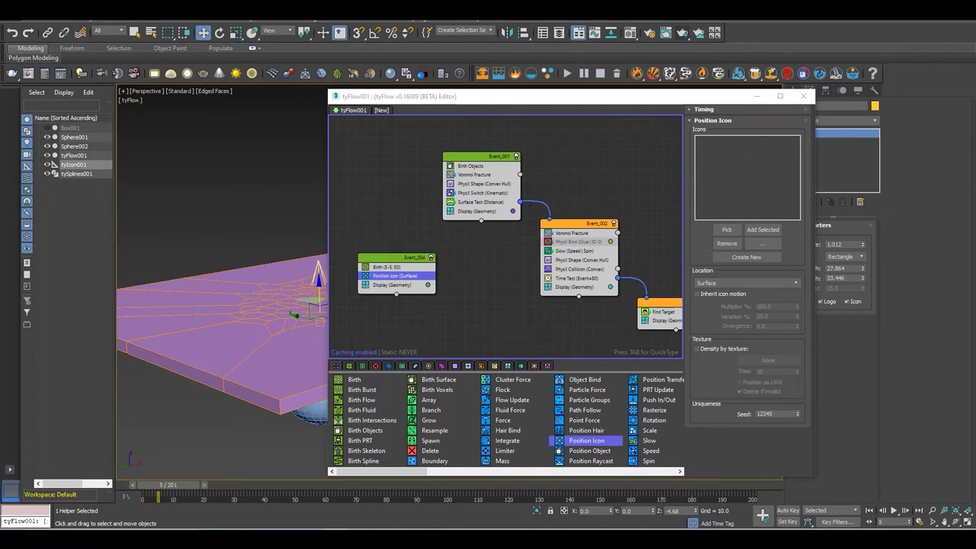
pyautogui.click(727, 230)
pyautogui.click(317, 269)
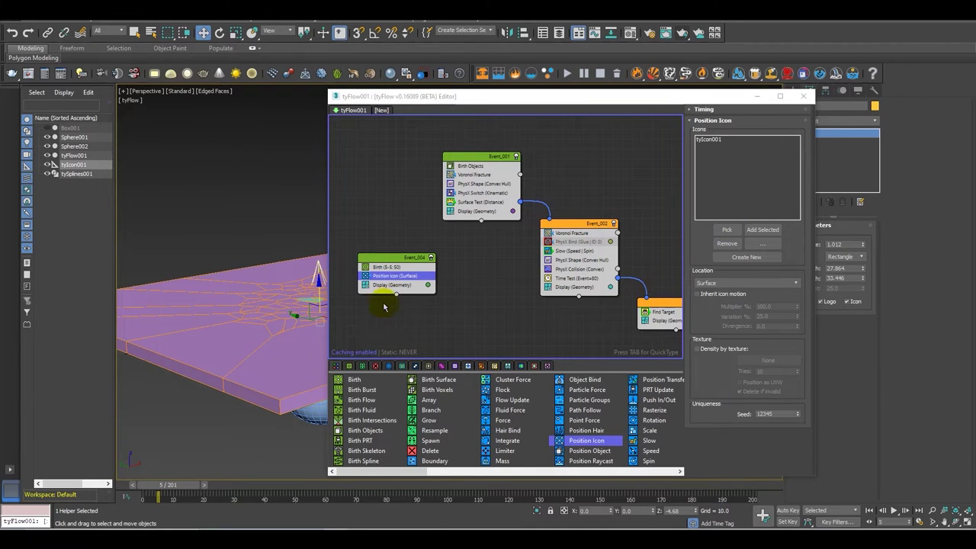
# Add a Speed operator to Event_004 with direction Along Icon Arrow and magnitude 4.
pyautogui.click(396, 474)
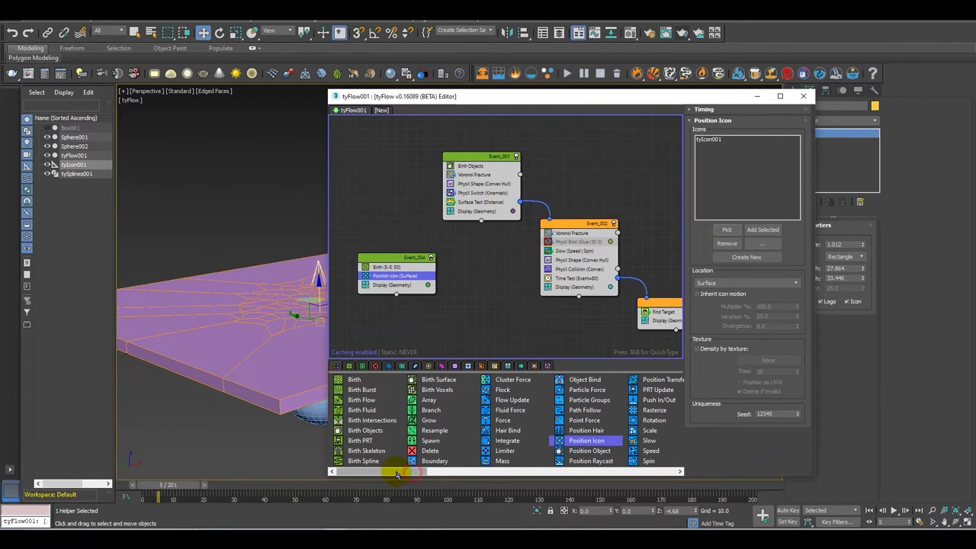
pyautogui.click(397, 284)
pyautogui.press('Tab')
pyautogui.write('s')
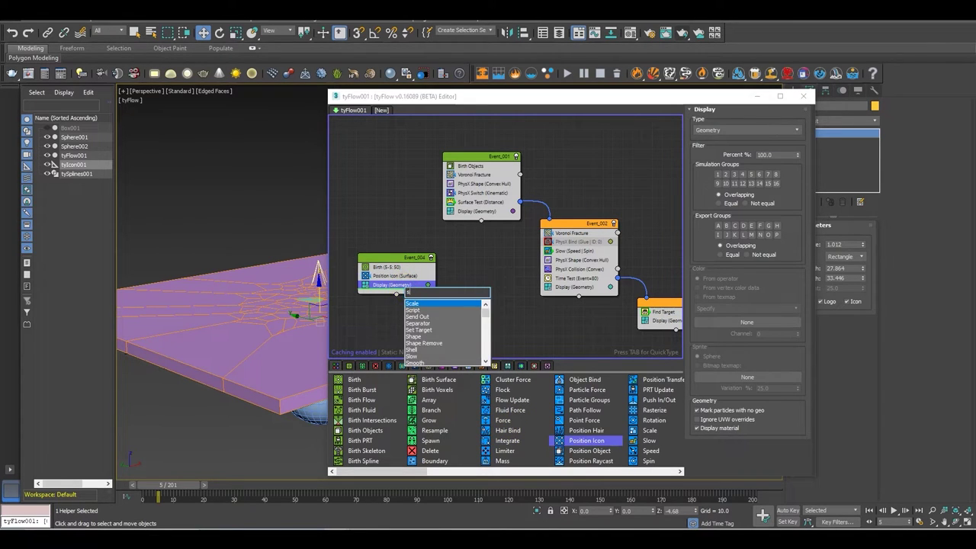
pyautogui.write('peed')
pyautogui.press('Return')
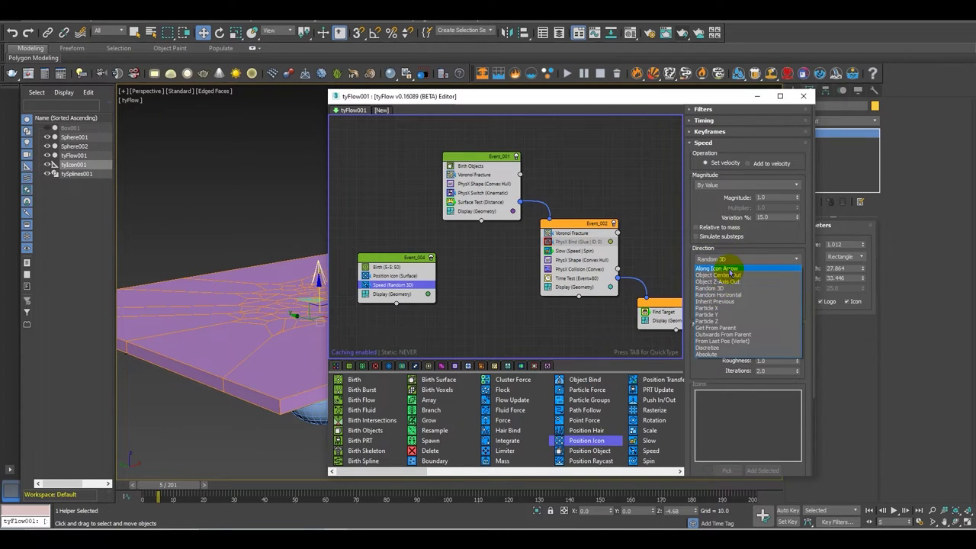
pyautogui.click(728, 269)
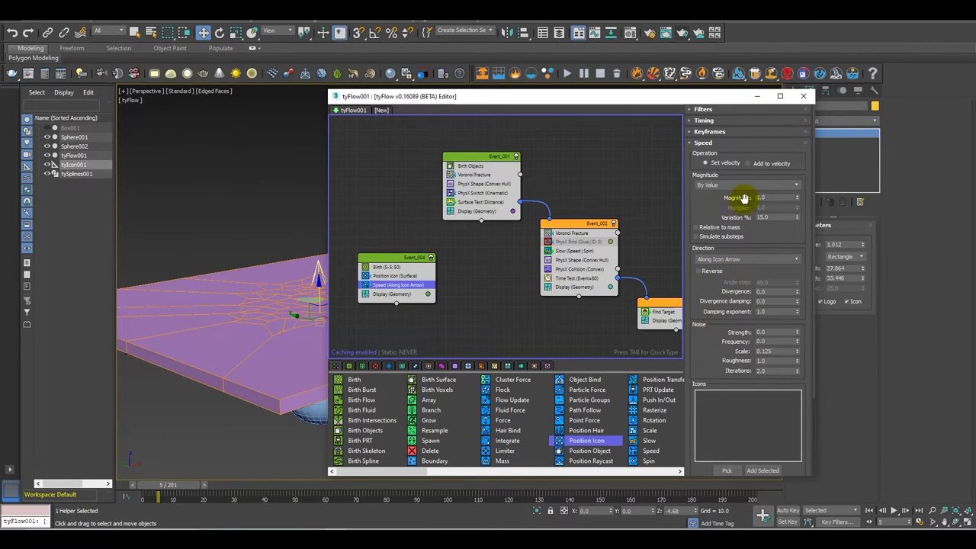
pyautogui.click(765, 197)
pyautogui.write('4')
pyautogui.press('Return')
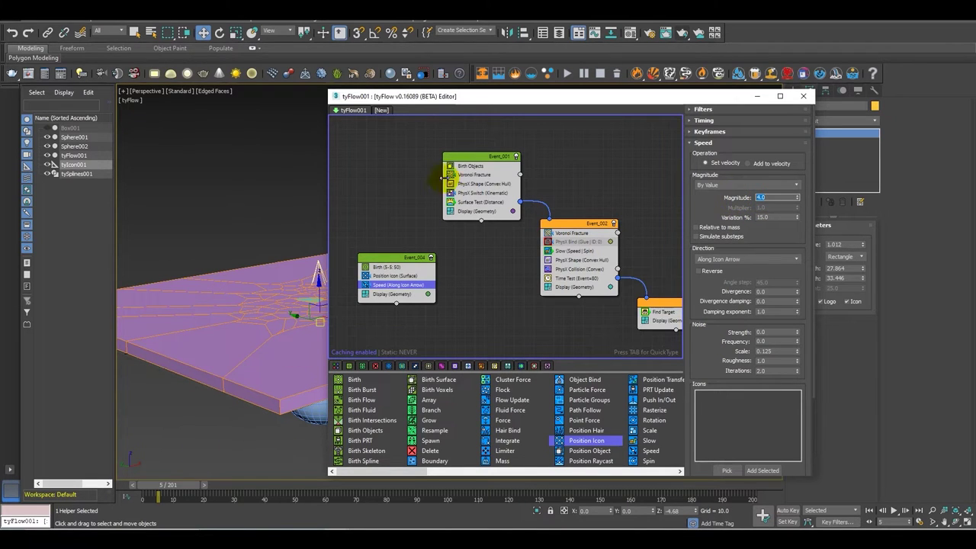
# Turn off Event_001 to hide the slab and show the tyIcon above the sphere.
pyautogui.click(516, 156)
pyautogui.moveTo(296, 247); pyautogui.dragTo(187, 265, button='middle')
pyautogui.scroll(-3, 206, 278)
pyautogui.moveTo(279, 338); pyautogui.dragTo(271, 372, button='middle')
# Set Event_004's Display type to Small dots and preview its particles up to frame 18.
pyautogui.click(464, 303)
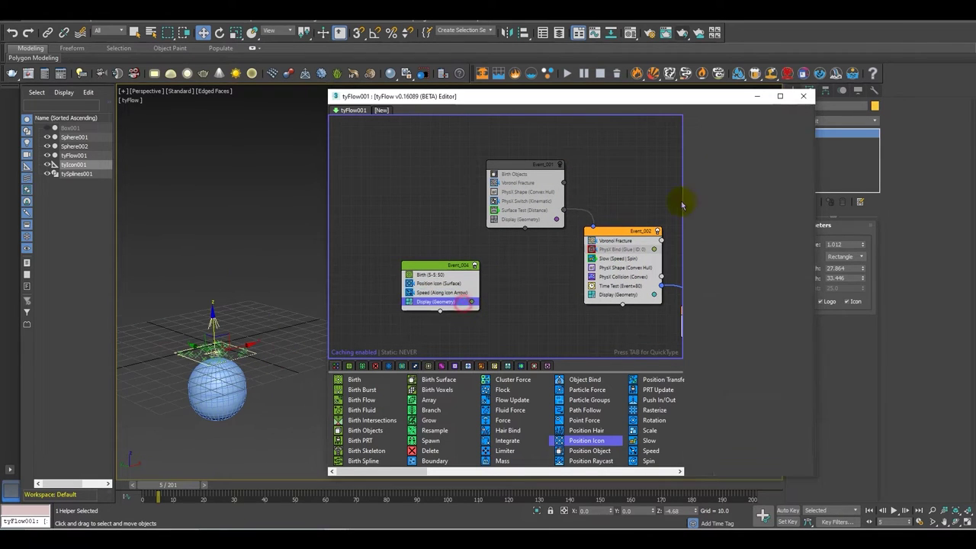
pyautogui.click(709, 129)
pyautogui.click(735, 138)
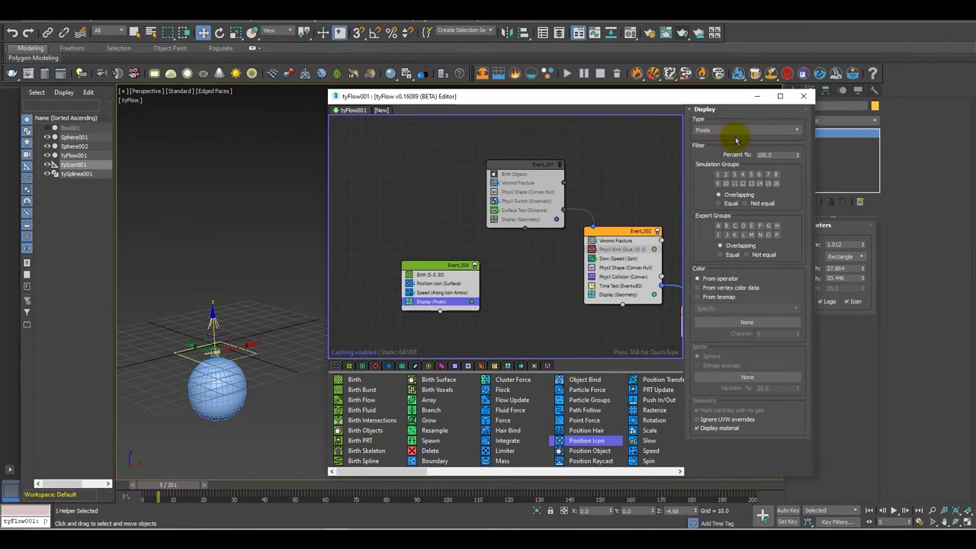
pyautogui.click(719, 133)
pyautogui.click(708, 148)
pyautogui.moveTo(188, 479); pyautogui.dragTo(213, 461)
pyautogui.press('w')
# Pick tyIcon001 as the Speed operator's icon, preview the particle motion and return to frame 0.
pyautogui.click(442, 295)
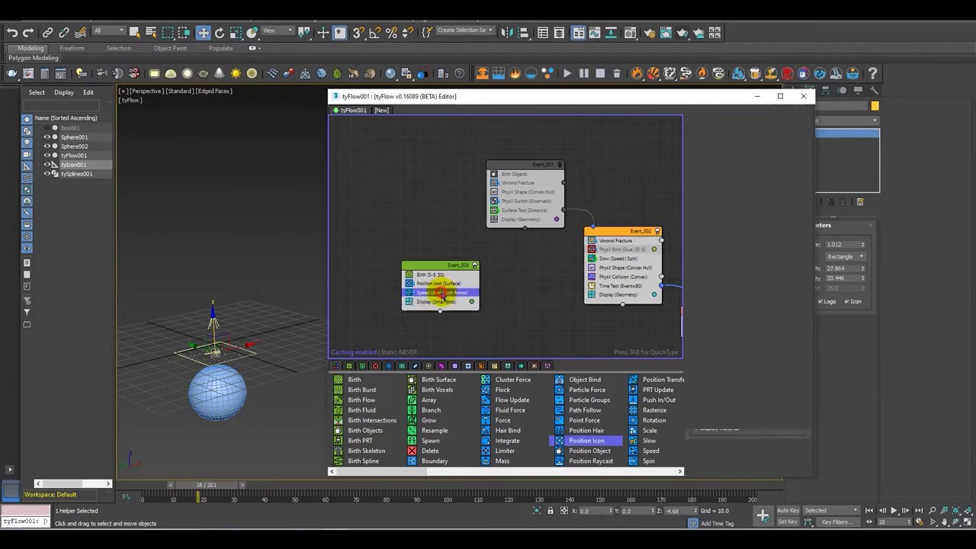
pyautogui.moveTo(692, 363); pyautogui.dragTo(710, 318)
pyautogui.click(729, 411)
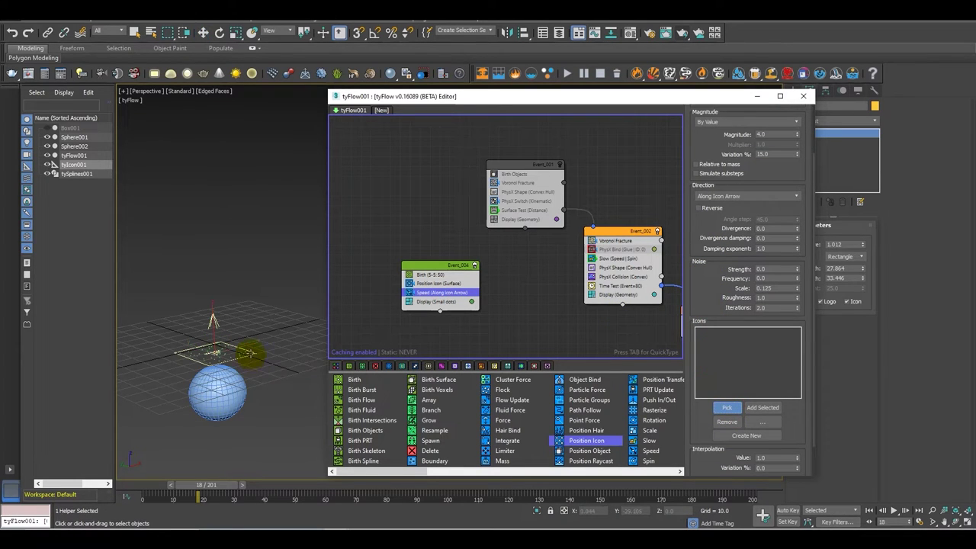
pyautogui.click(248, 352)
pyautogui.moveTo(203, 483); pyautogui.dragTo(175, 480)
pyautogui.press('w')
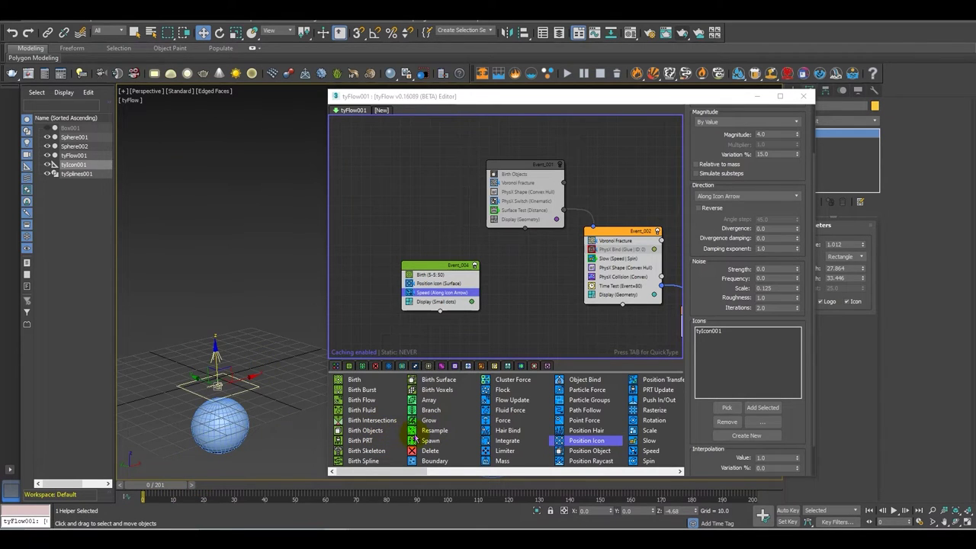
pyautogui.click(387, 467)
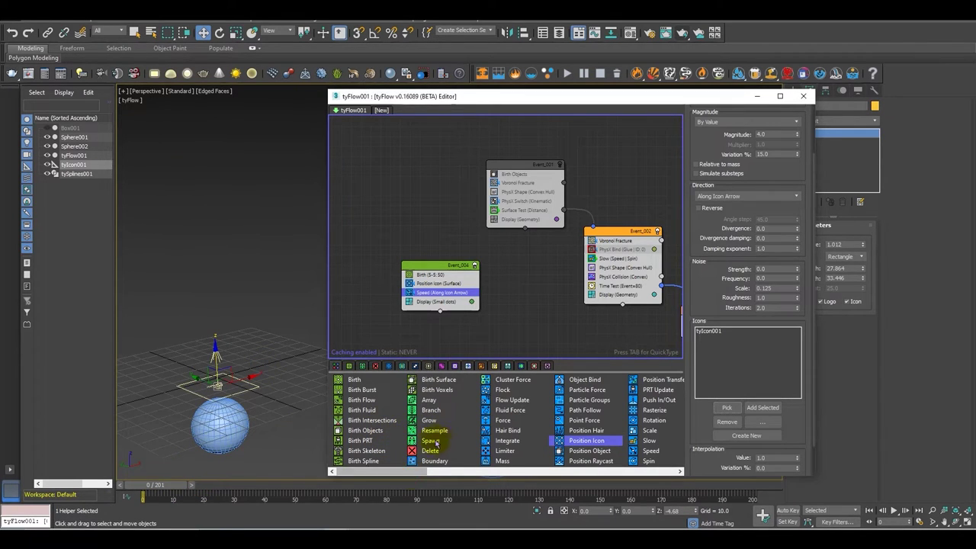
# Add a Spawn operator to Event_004 above Display and set it to spawn By Travel Distance.
pyautogui.moveTo(431, 445); pyautogui.dragTo(499, 307)
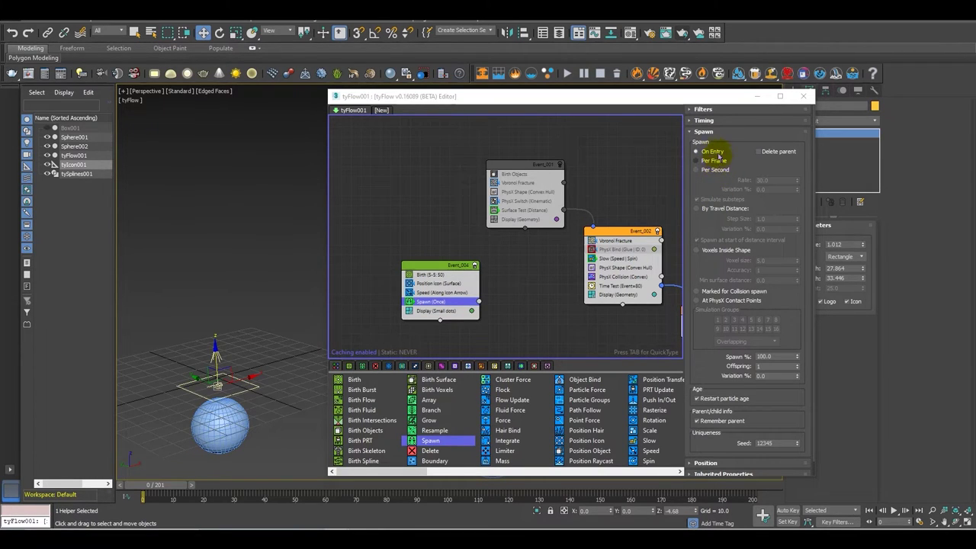
pyautogui.click(711, 210)
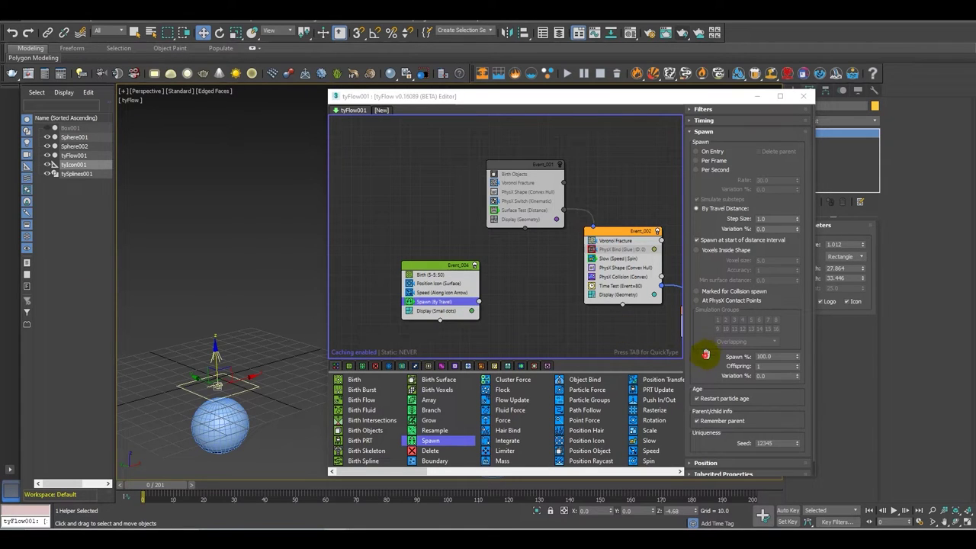
pyautogui.moveTo(706, 355); pyautogui.dragTo(637, 335)
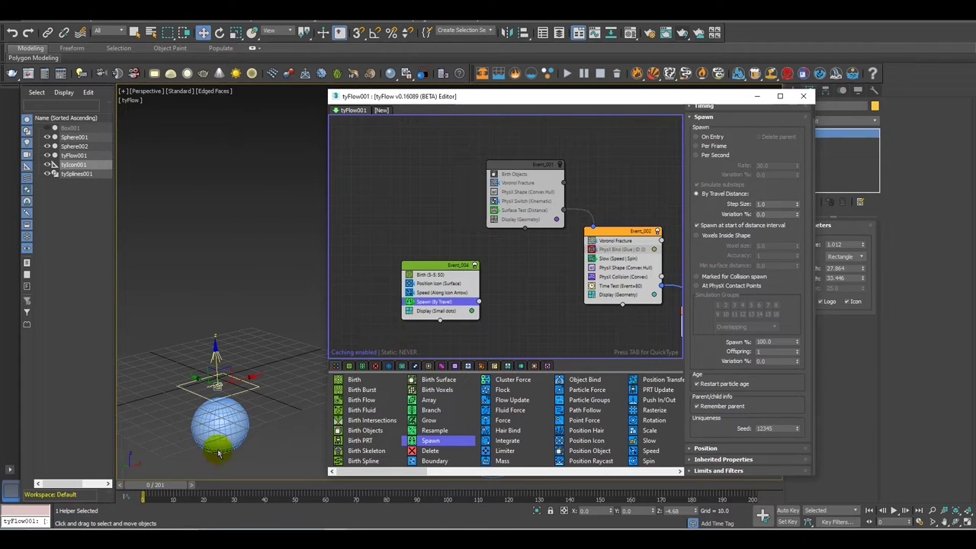
# Add a Delete operator to Event_004 with Event Age timing and a range starting at 40.
pyautogui.click(441, 312)
pyautogui.press('Tab')
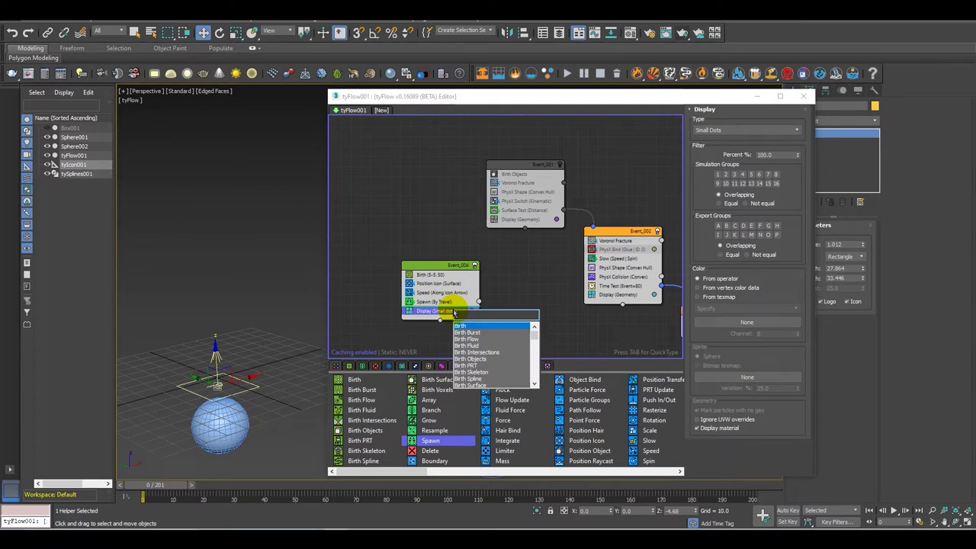
pyautogui.write('de')
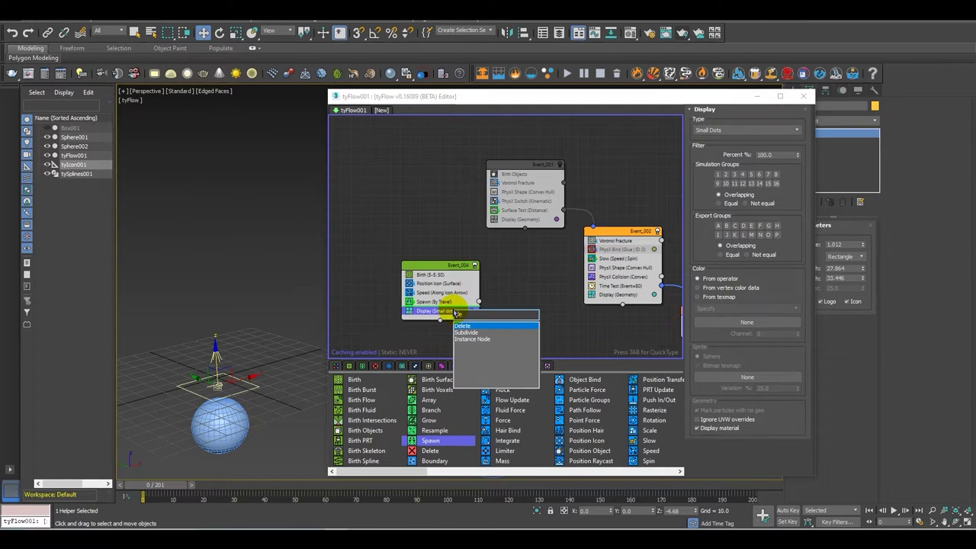
pyautogui.press('Return')
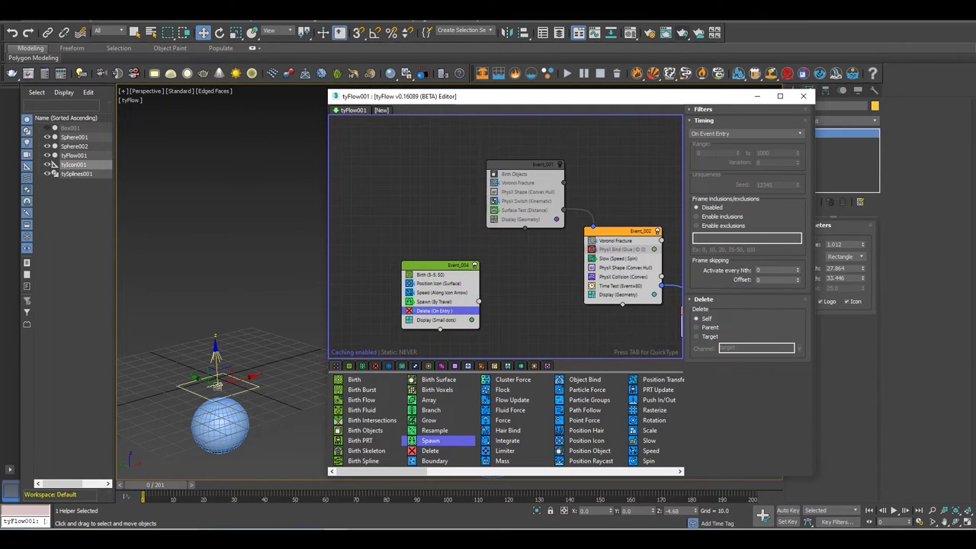
pyautogui.click(707, 134)
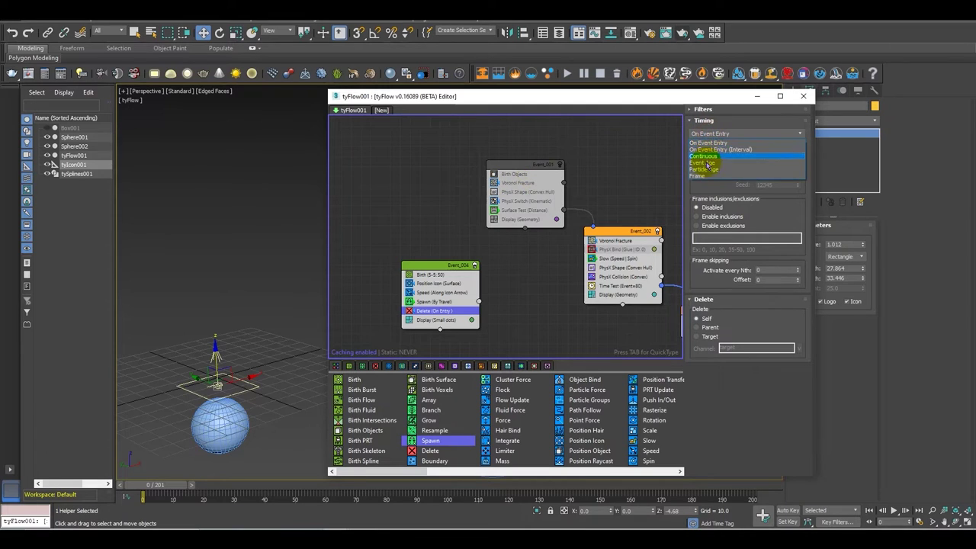
pyautogui.click(703, 161)
pyautogui.click(714, 153)
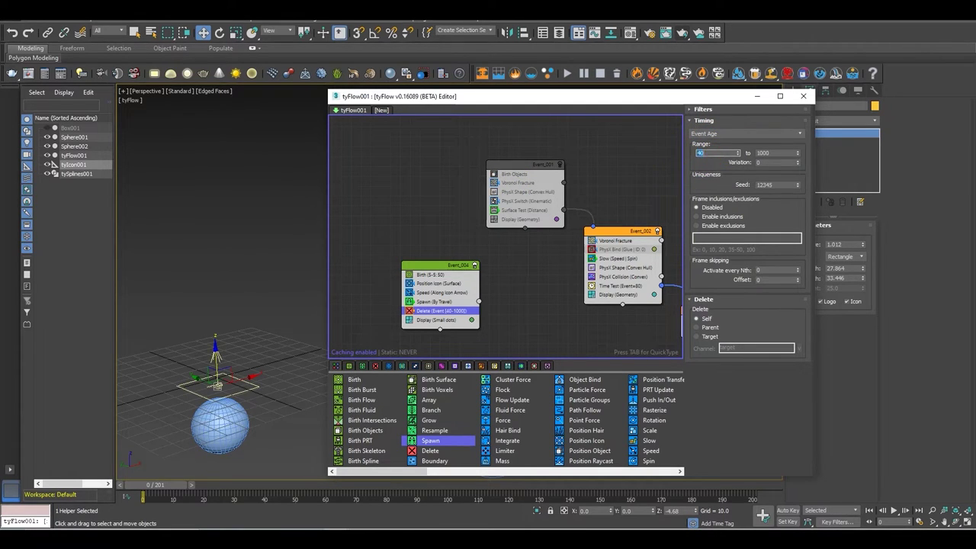
# Create a new event with a Stop operator beside Event_004 and wire the Spawn output into it.
pyautogui.moveTo(155, 486); pyautogui.dragTo(120, 484)
pyautogui.keyDown('alt'); pyautogui.moveTo(159, 386); pyautogui.dragTo(256, 393, button='middle'); pyautogui.keyUp('alt')
pyautogui.scroll(1, 486, 315)
pyautogui.moveTo(491, 315); pyautogui.dragTo(488, 276, button='middle')
pyautogui.moveTo(394, 470); pyautogui.dragTo(583, 473)
pyautogui.moveTo(658, 484); pyautogui.dragTo(468, 461)
pyautogui.scroll(5, 467, 463)
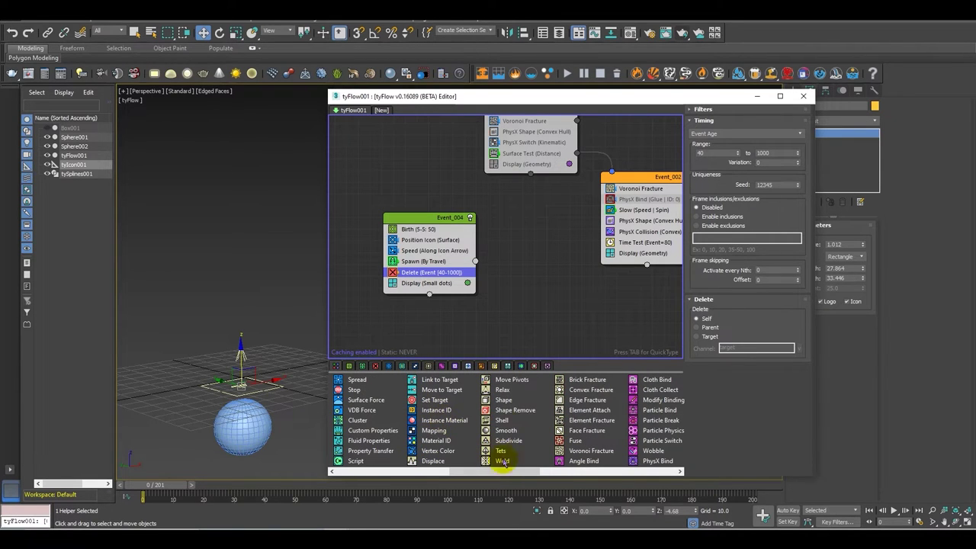
pyautogui.click(528, 300)
pyautogui.press('Tab')
pyautogui.write('s')
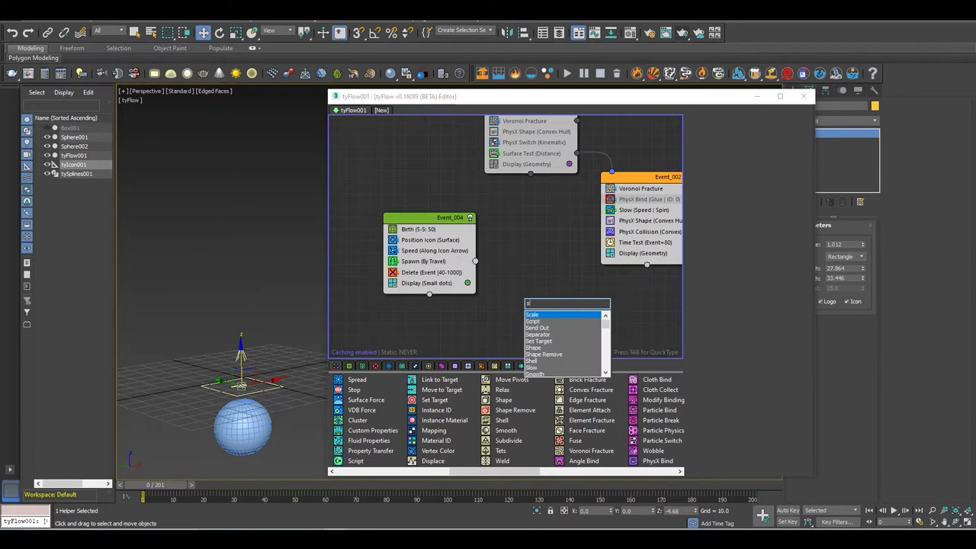
pyautogui.write('top')
pyautogui.press('Return')
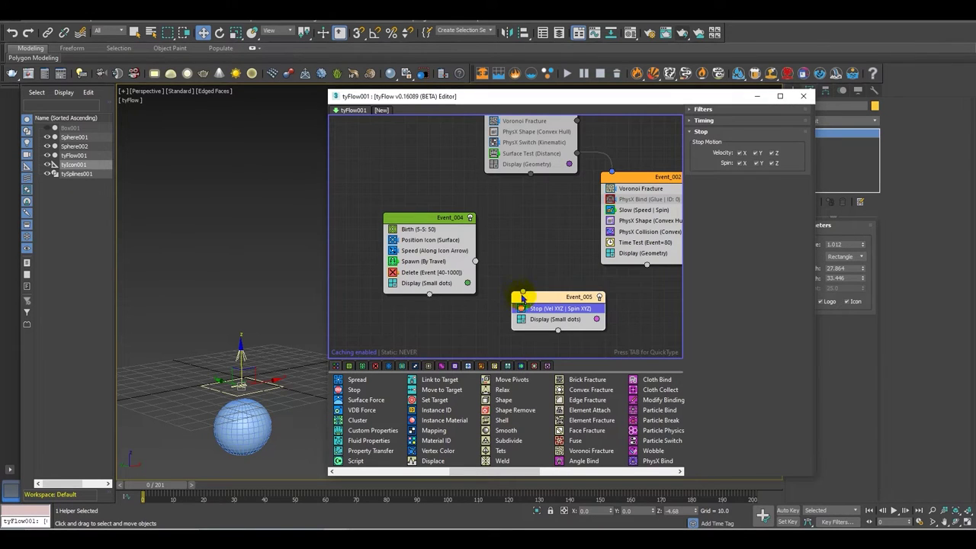
pyautogui.moveTo(475, 261); pyautogui.dragTo(524, 293)
pyautogui.moveTo(551, 304); pyautogui.dragTo(534, 284)
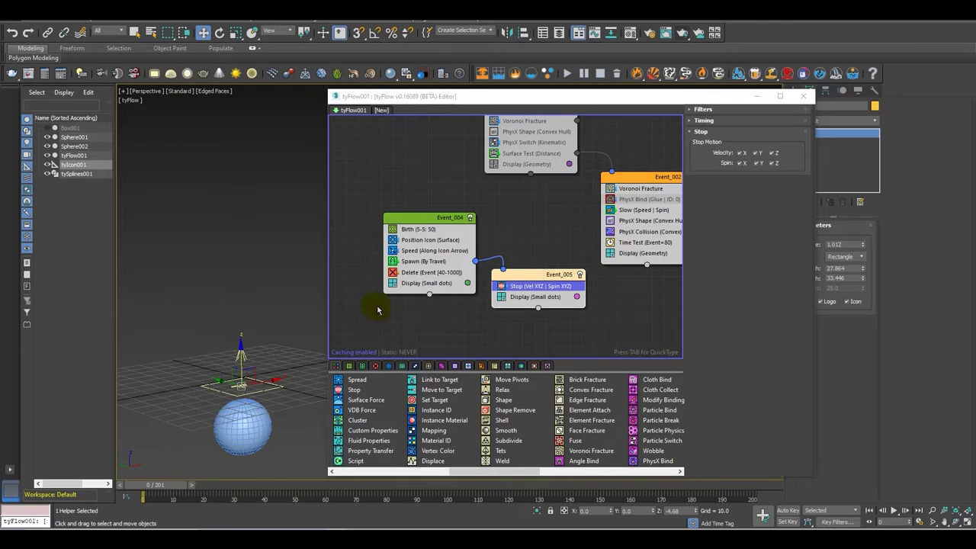
# Set the start of the Delete operator's Event Age range to 30.
pyautogui.click(444, 271)
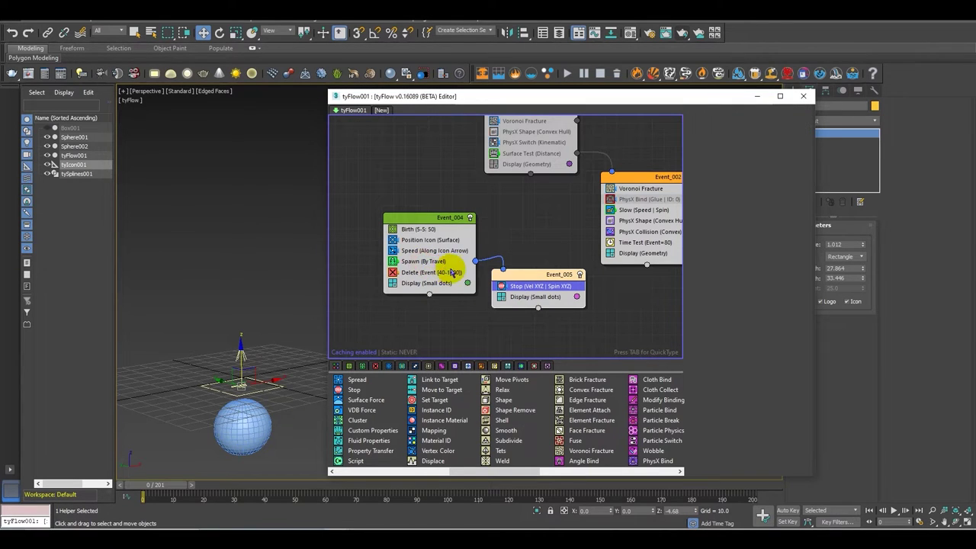
pyautogui.click(446, 262)
pyautogui.click(775, 219)
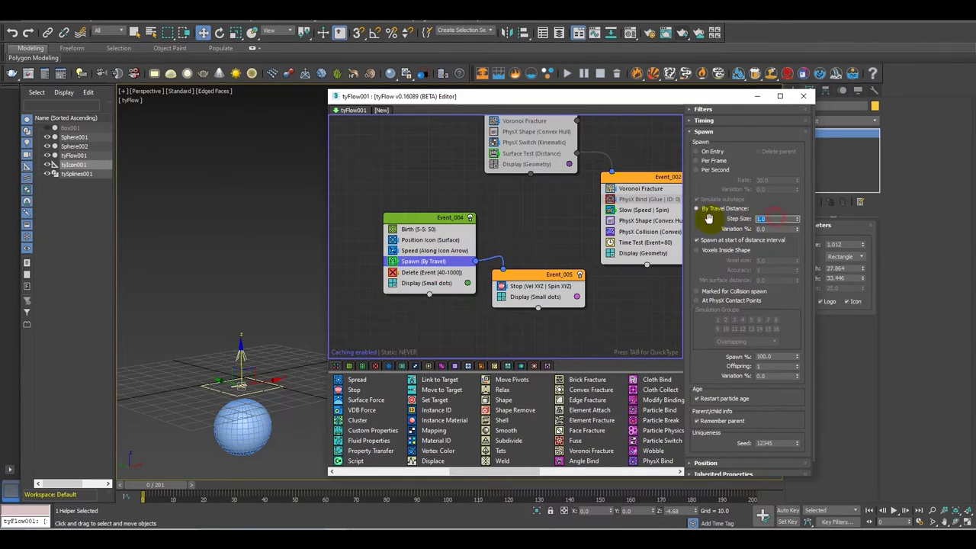
pyautogui.click(431, 272)
pyautogui.click(719, 153)
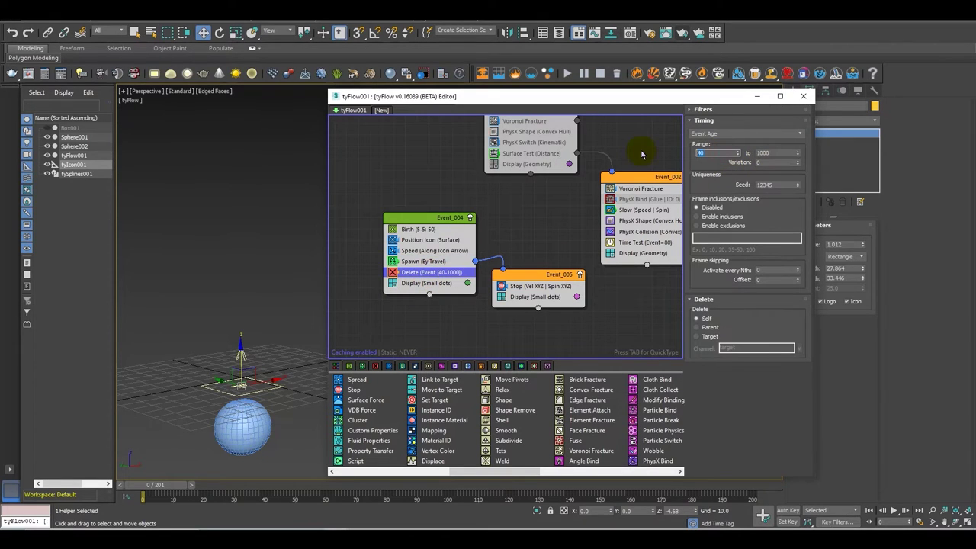
# Add a Particle Bind operator to Event_005 between Stop and Display.
pyautogui.moveTo(536, 276); pyautogui.dragTo(537, 284)
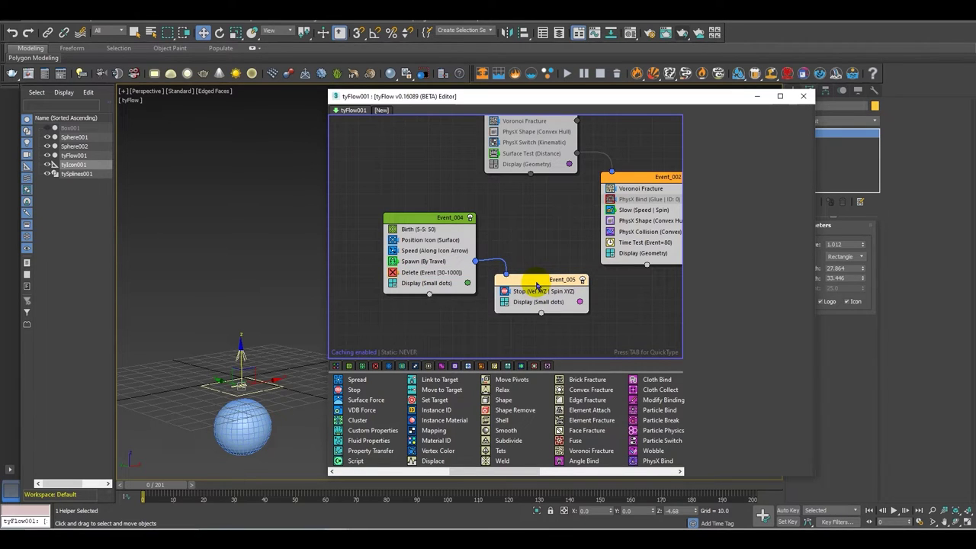
pyautogui.press('Tab')
pyautogui.write('part')
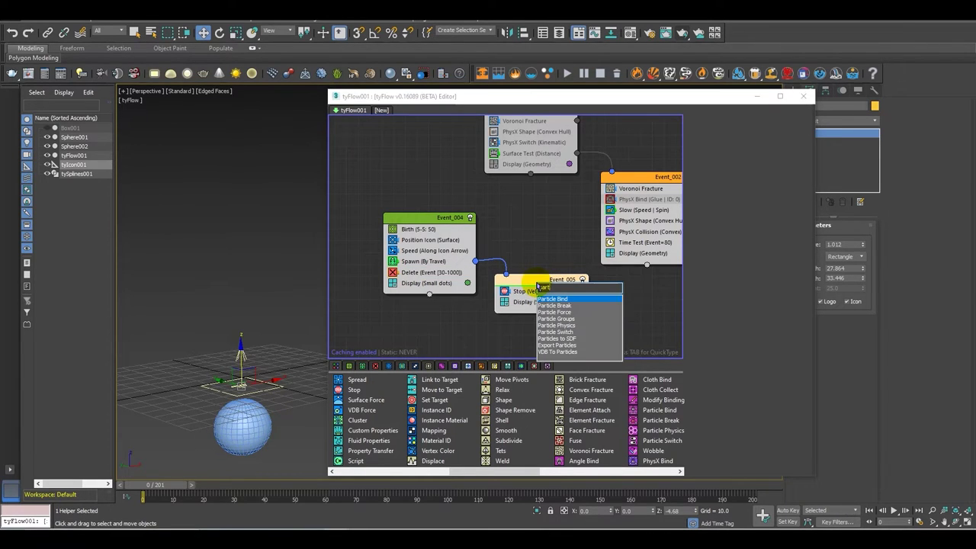
pyautogui.press('Return')
pyautogui.moveTo(540, 292); pyautogui.dragTo(544, 308)
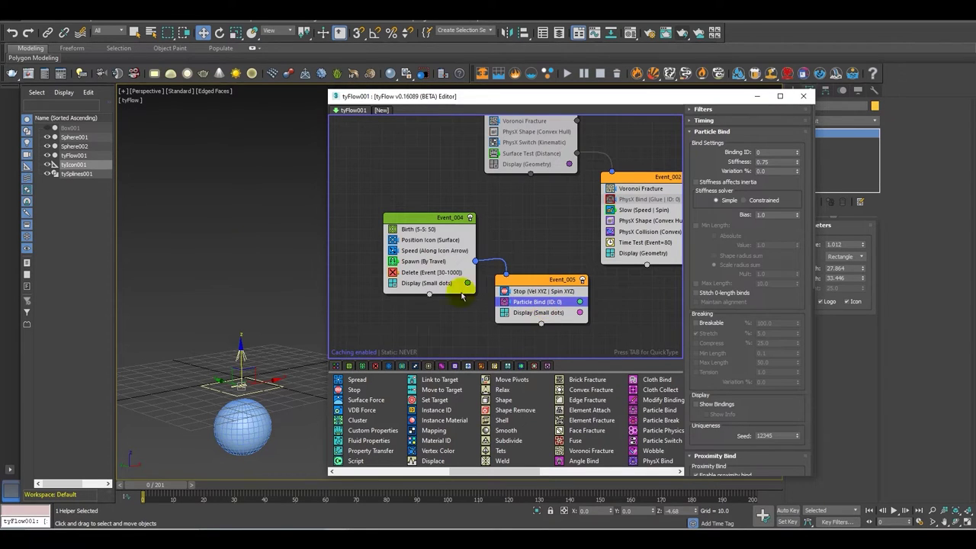
# Set the Particle Bind stiffness to 1 and its bias to 0.8, and check the Proximity Bind settings.
pyautogui.doubleClick(767, 161)
pyautogui.write('1')
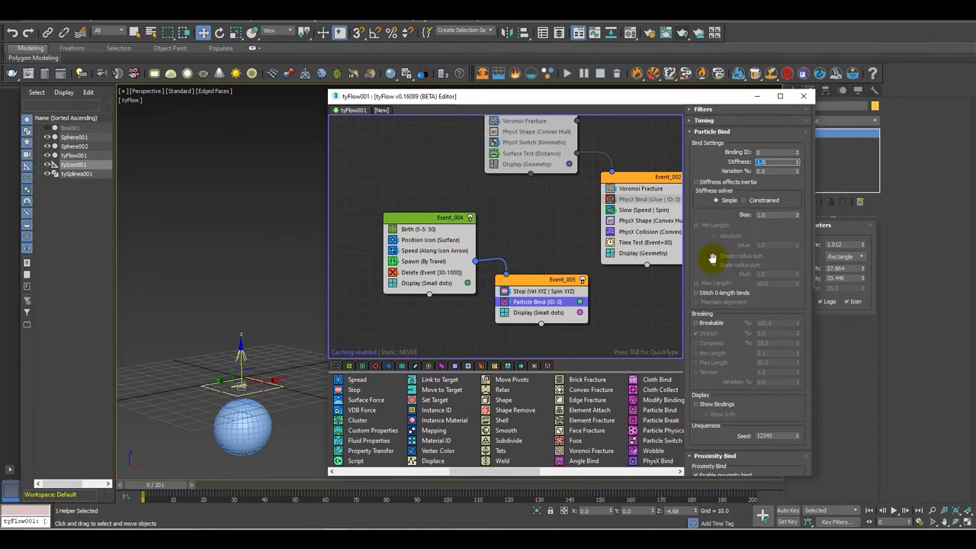
pyautogui.doubleClick(772, 215)
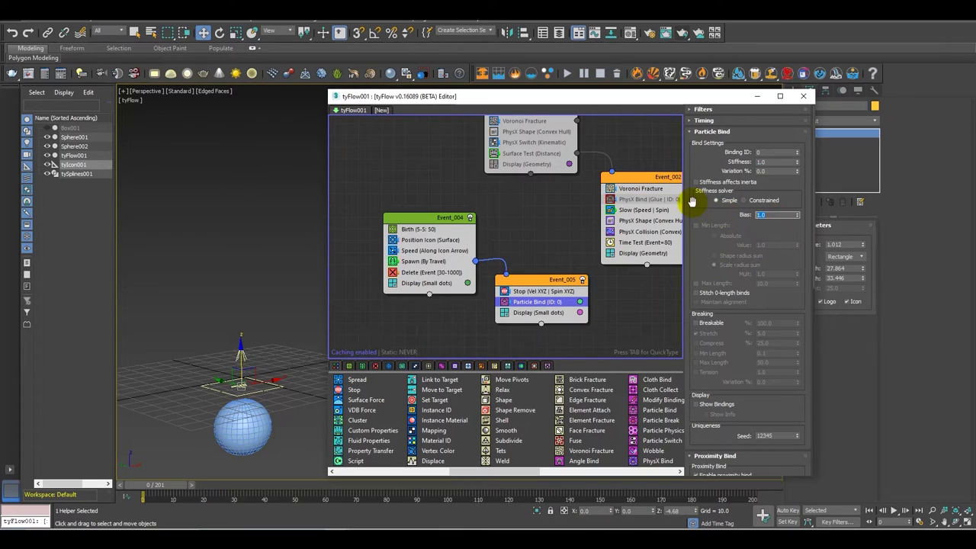
pyautogui.press('BackSpace')
pyautogui.write('0.8')
pyautogui.click(441, 240)
pyautogui.press('Return')
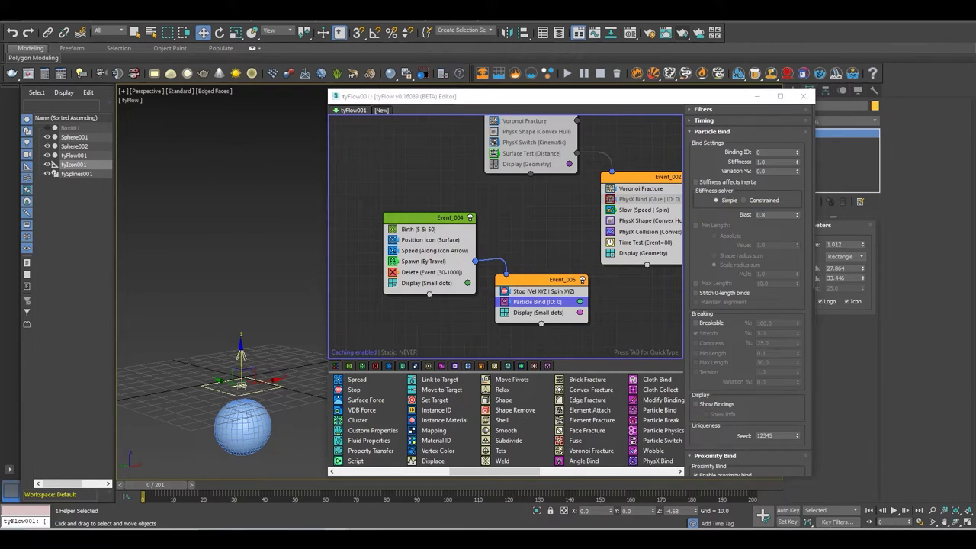
pyautogui.scroll(-5, 710, 305)
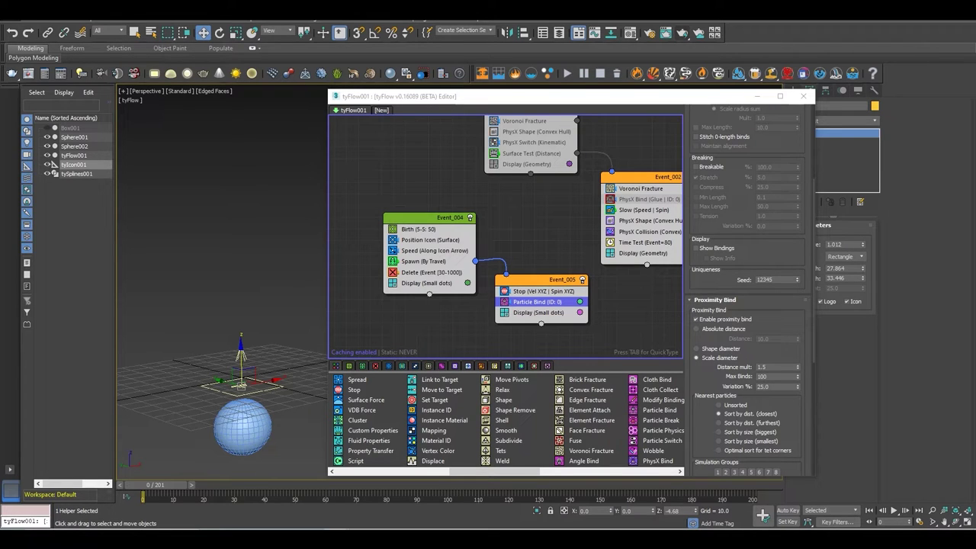
# Add a Particle Physics operator to Event_005 between Particle Bind and Display.
pyautogui.moveTo(545, 322); pyautogui.dragTo(507, 288, button='middle')
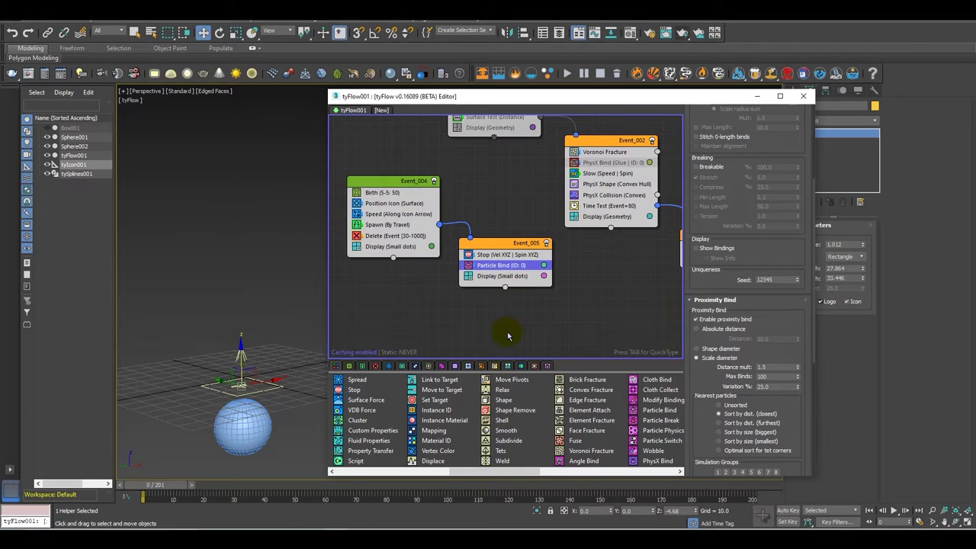
pyautogui.moveTo(487, 471); pyautogui.dragTo(581, 468)
pyautogui.moveTo(442, 430); pyautogui.dragTo(511, 276)
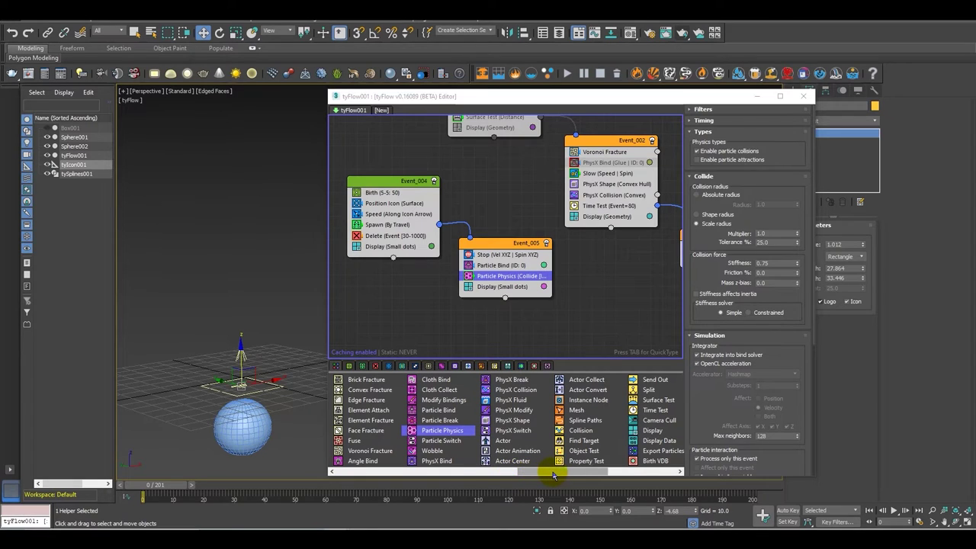
pyautogui.click(579, 471)
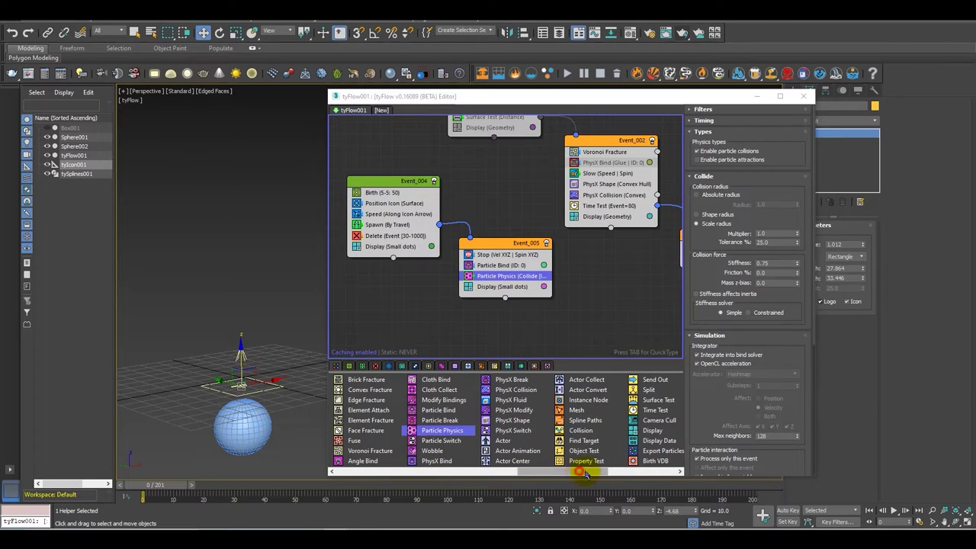
pyautogui.moveTo(584, 473); pyautogui.dragTo(557, 475)
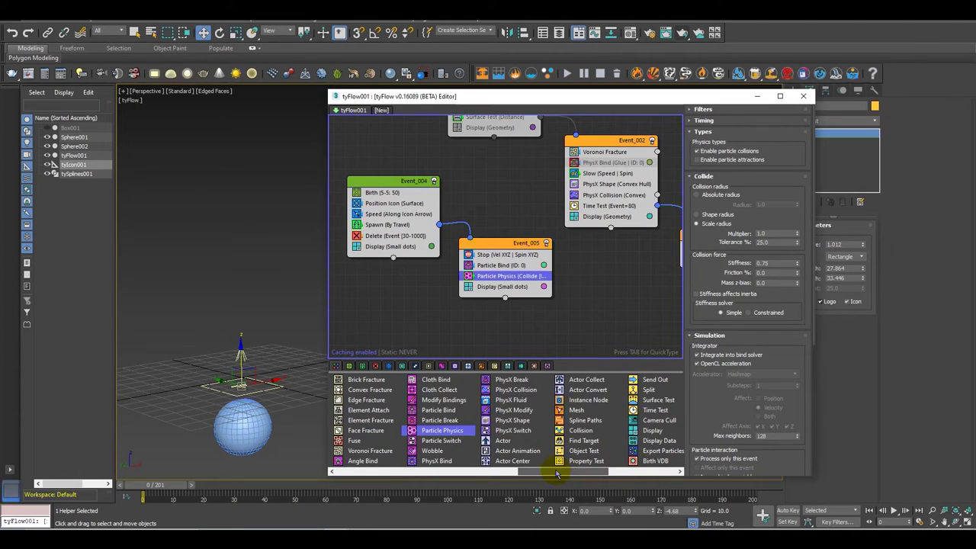
# Add a Force operator to Event_005 below Particle Physics.
pyautogui.click(500, 248)
pyautogui.press('Tab')
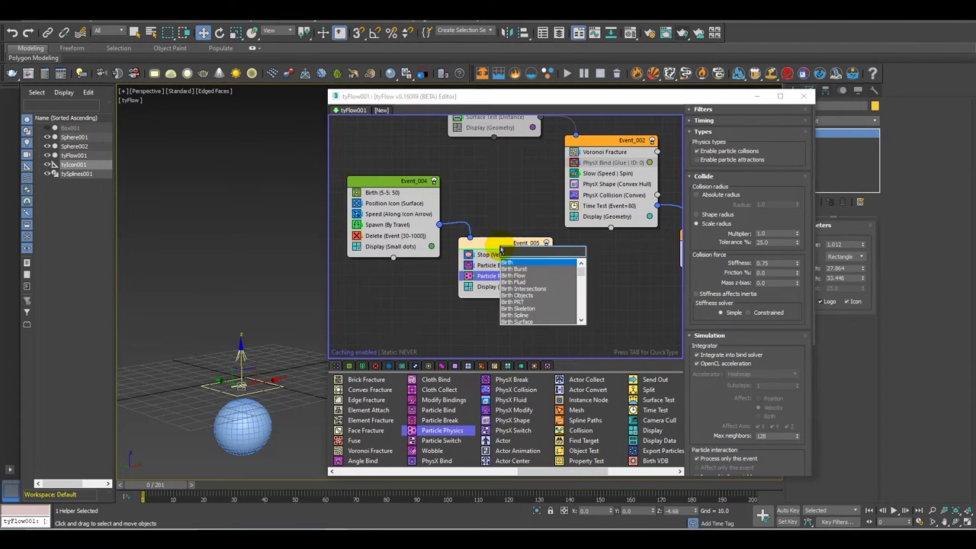
pyautogui.write('force')
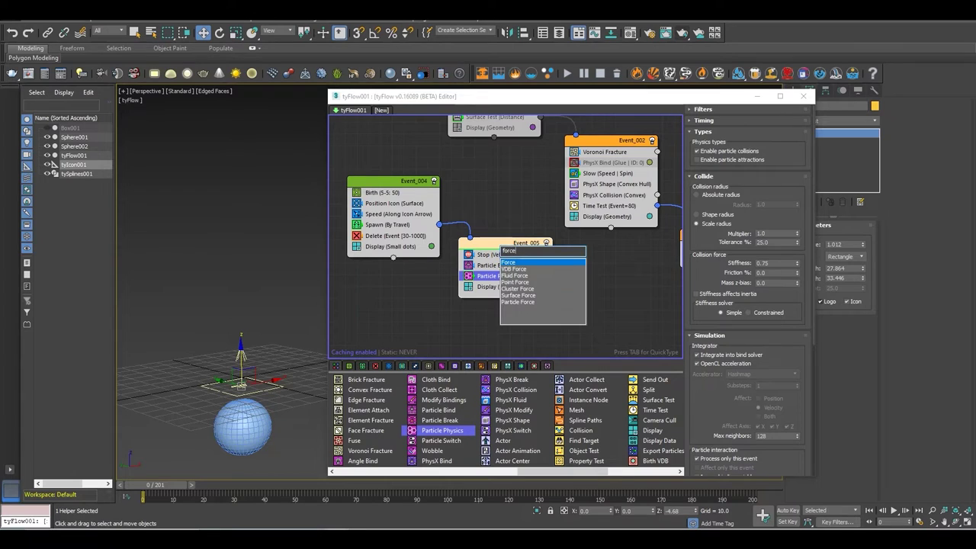
pyautogui.press('Return')
pyautogui.moveTo(496, 255); pyautogui.dragTo(510, 298)
pyautogui.scroll(-2, 725, 323)
# Create a tyWind helper with an icon size of about 46 on the grid above the sphere.
pyautogui.click(803, 96)
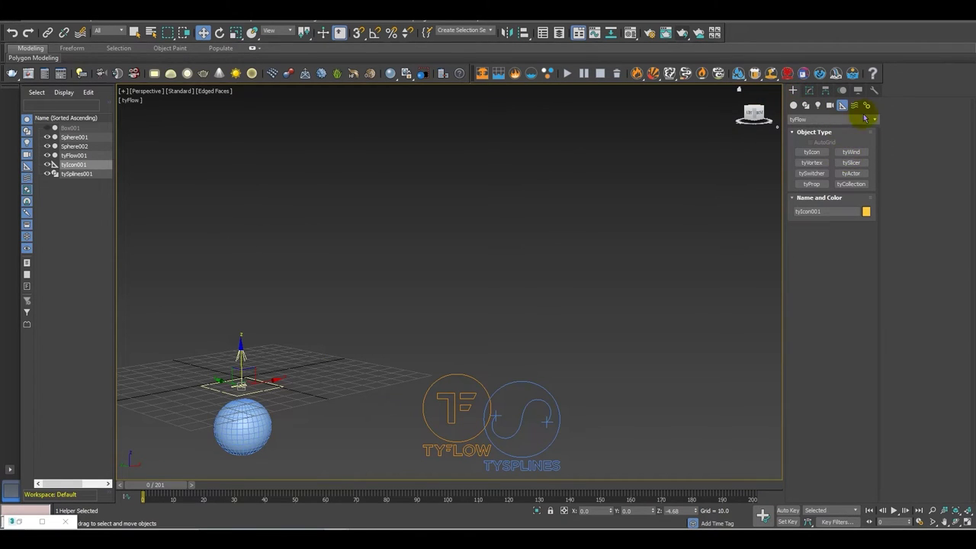
pyautogui.click(850, 154)
pyautogui.keyDown('alt'); pyautogui.moveTo(313, 360); pyautogui.dragTo(329, 377, button='middle'); pyautogui.keyUp('alt')
pyautogui.moveTo(303, 358); pyautogui.dragTo(324, 379)
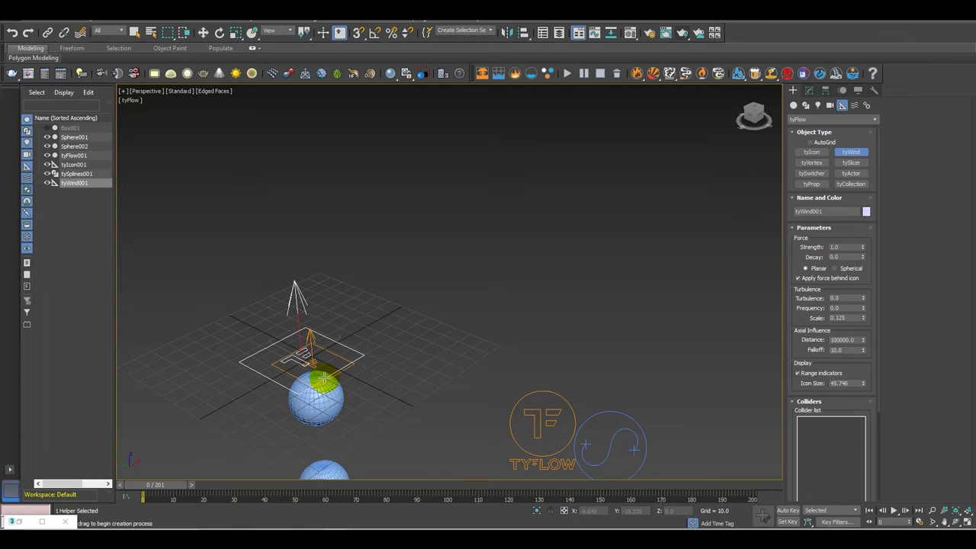
# Centre the tyWind helper at X 0 and Y 0, and lower it to a Z of about -13.5.
pyautogui.press('w')
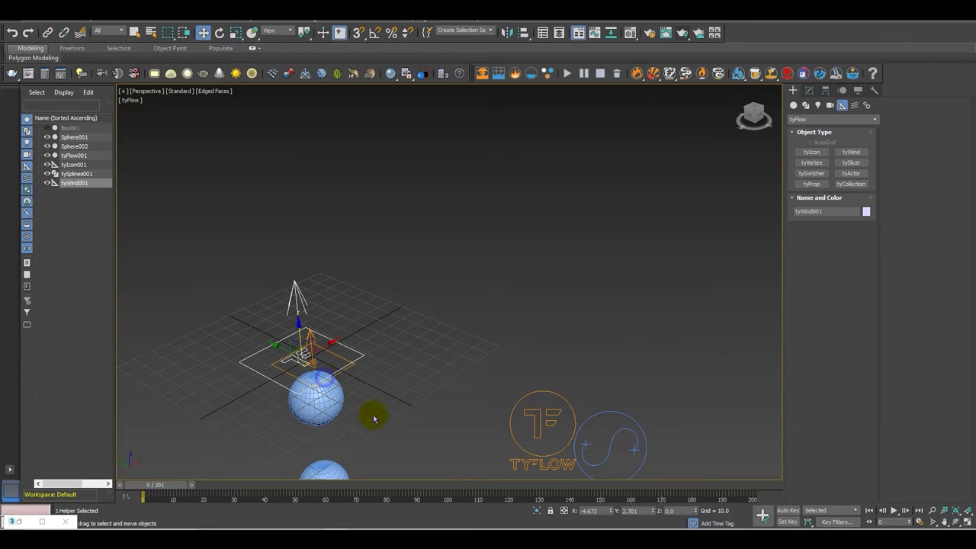
pyautogui.rightClick(611, 512)
pyautogui.rightClick(653, 513)
pyautogui.keyDown('alt'); pyautogui.moveTo(324, 383); pyautogui.dragTo(311, 340, button='middle'); pyautogui.keyUp('alt')
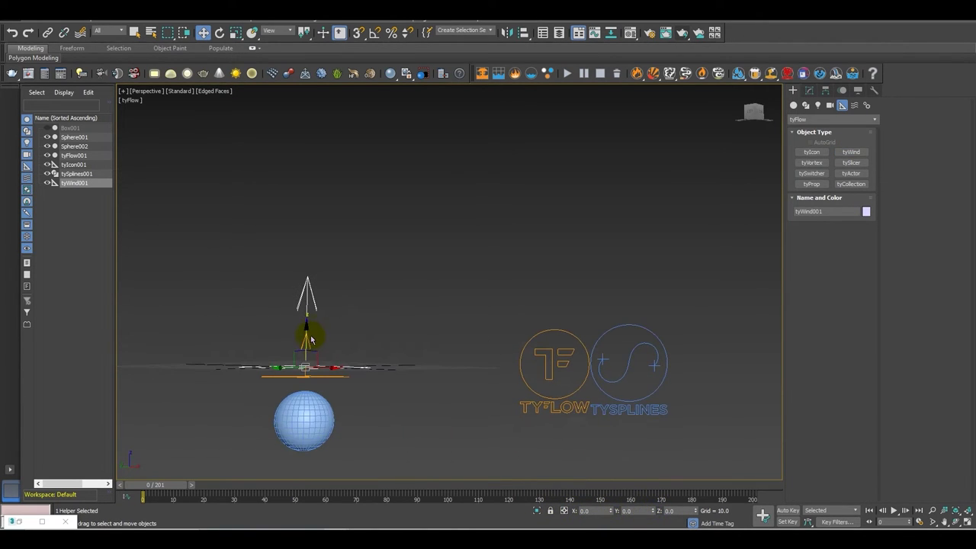
pyautogui.moveTo(306, 342); pyautogui.dragTo(307, 372)
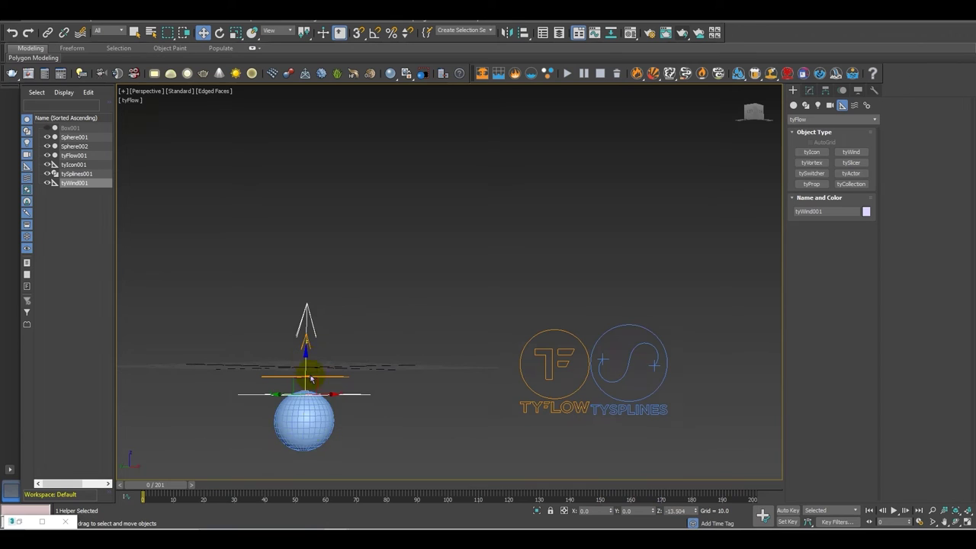
# Reopen the tyFlow editor and pick tyWind001 as the force for Event_005's Force operator.
pyautogui.click(19, 522)
pyautogui.click(727, 230)
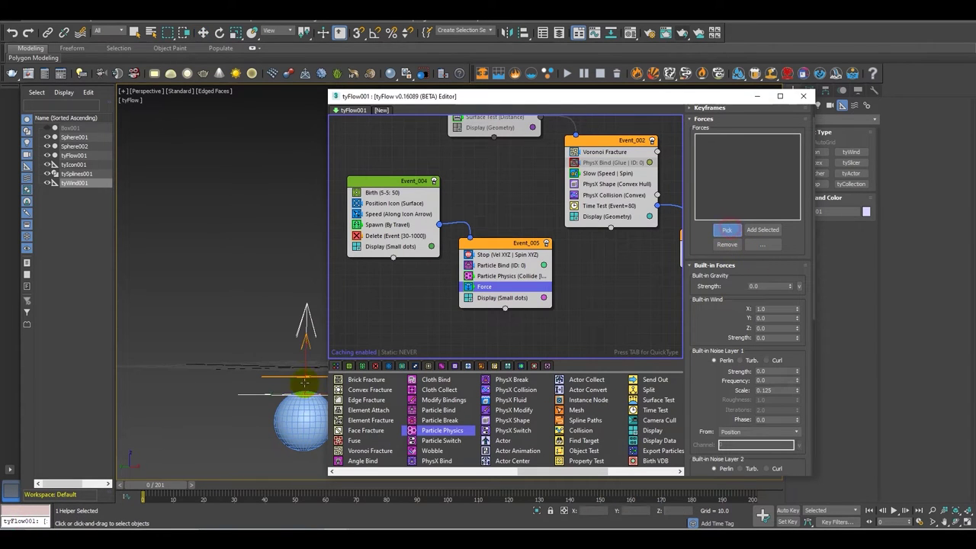
pyautogui.click(255, 395)
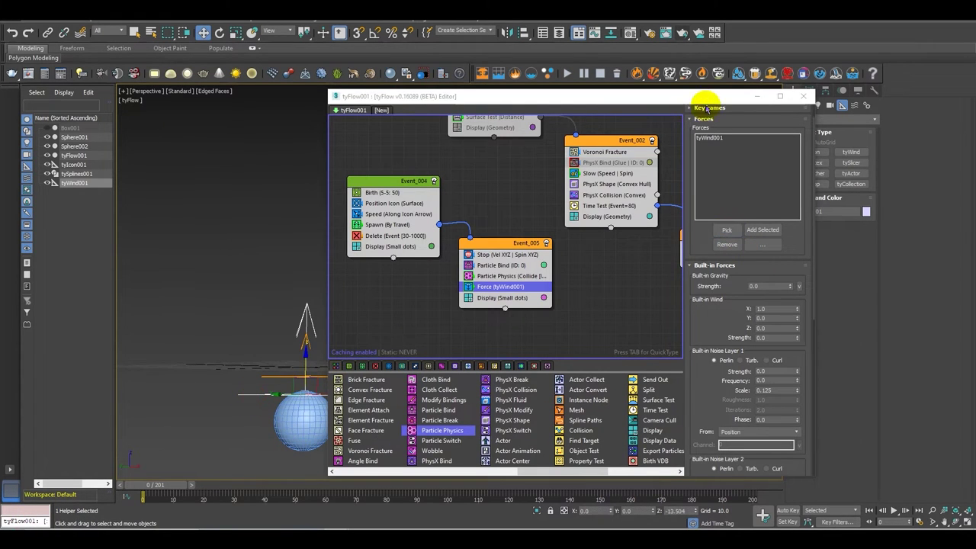
# Set the tyWind helper's strength to 0.1 and edit its turbulence value.
pyautogui.click(756, 96)
pyautogui.click(811, 92)
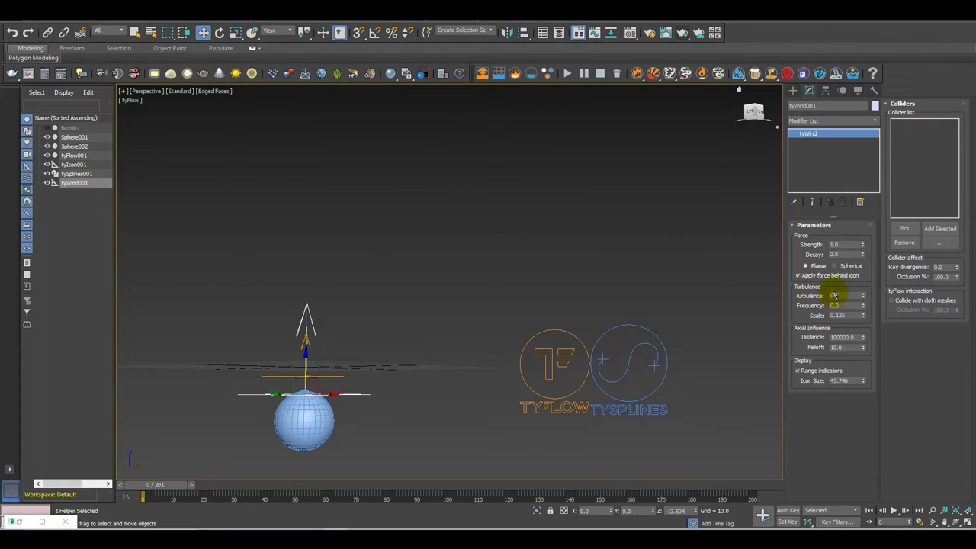
pyautogui.moveTo(842, 245); pyautogui.dragTo(807, 248)
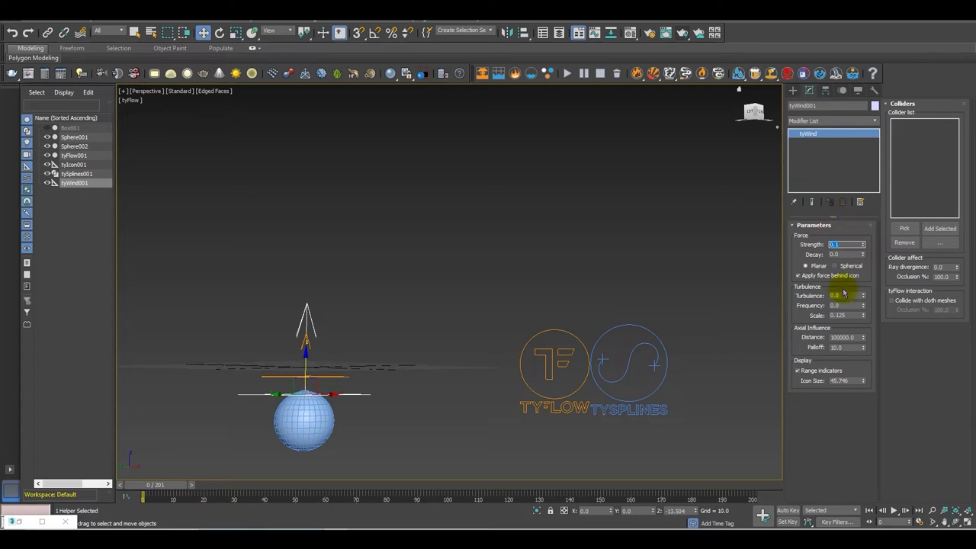
pyautogui.moveTo(834, 296); pyautogui.dragTo(789, 294)
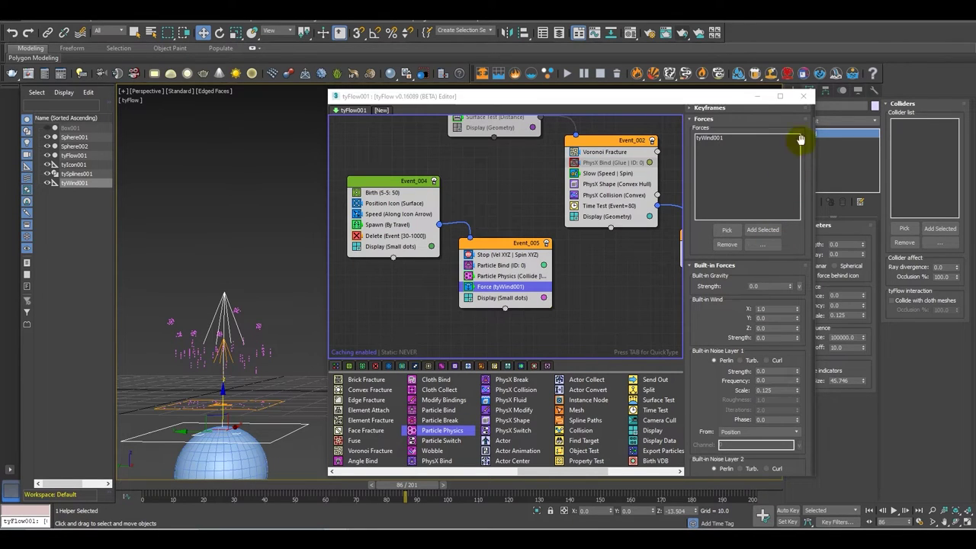
# Remove tyWind001 from Event_005's Force operator and set the start of Event_004's Delete range to 40.
pyautogui.click(717, 137)
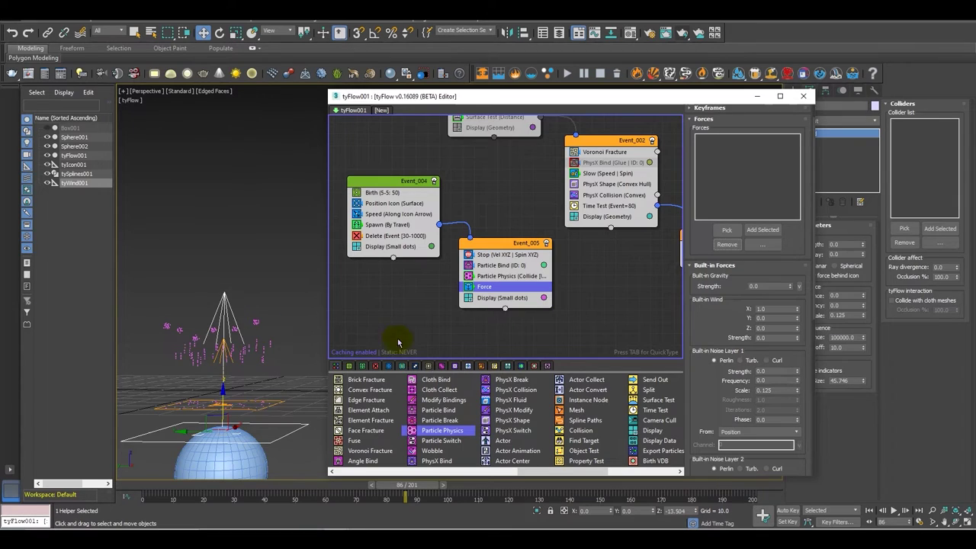
pyautogui.click(386, 236)
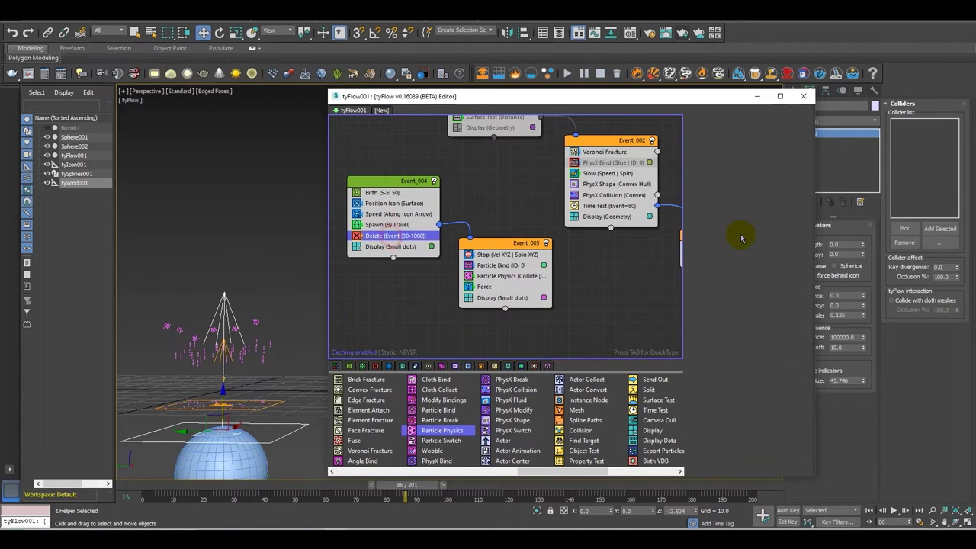
pyautogui.moveTo(717, 154); pyautogui.dragTo(650, 156)
pyautogui.write('40')
pyautogui.press('Return')
pyautogui.moveTo(426, 491); pyautogui.dragTo(267, 451)
pyautogui.press('w')
pyautogui.moveTo(428, 279); pyautogui.dragTo(456, 290, button='middle')
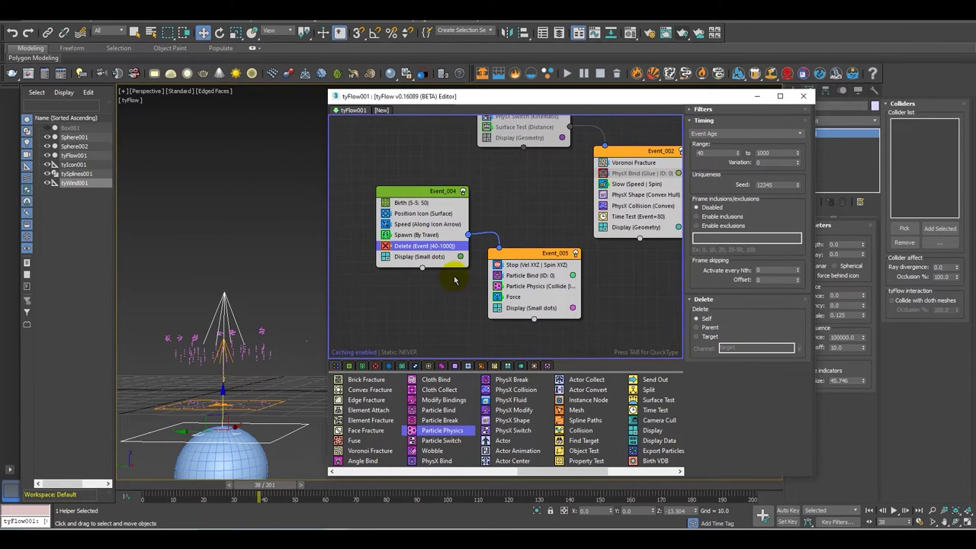
# Disable the Spawn and Delete operators in Event_004 and check how high the particles travel around frame 36.
pyautogui.click(385, 234)
pyautogui.click(387, 245)
pyautogui.moveTo(263, 486)
pyautogui.mouseDown()
pyautogui.moveTo(202, 486)
pyautogui.moveTo(258, 485)
pyautogui.mouseUp()
pyautogui.moveTo(289, 321); pyautogui.dragTo(273, 374, button='middle')
pyautogui.scroll(-5, 274, 370)
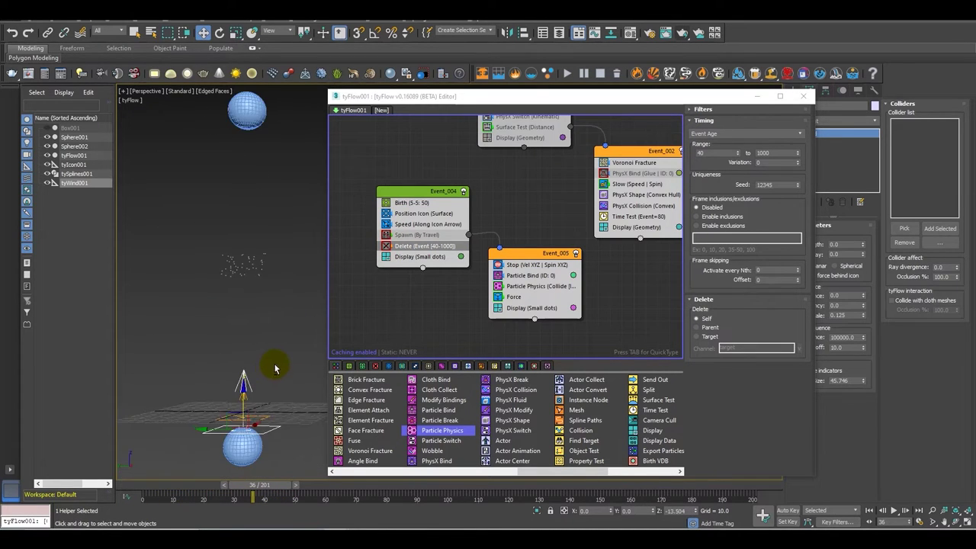
# Re-enable Event_004's Delete operator, set its range start to 60, and check the particles at frame 64.
pyautogui.click(387, 246)
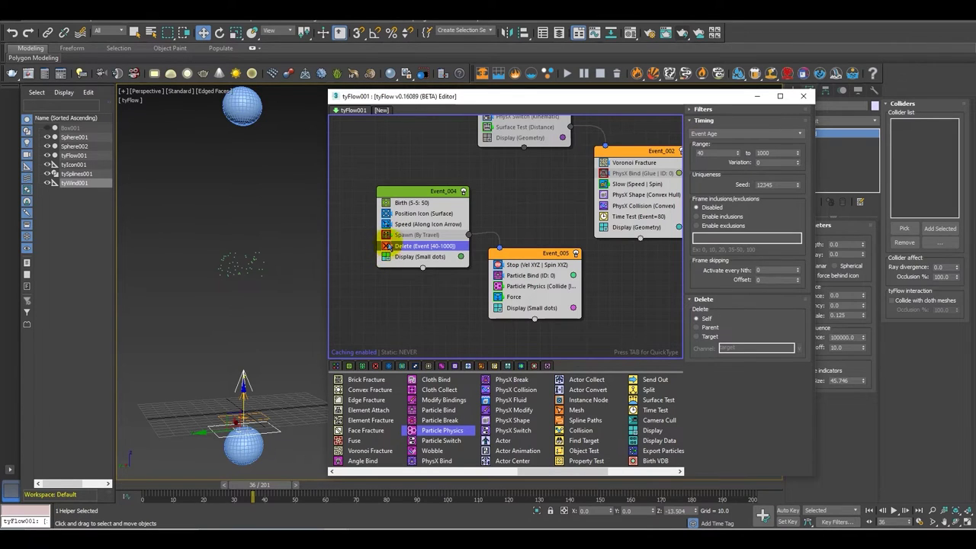
pyautogui.moveTo(260, 486); pyautogui.dragTo(279, 484)
pyautogui.click(719, 153)
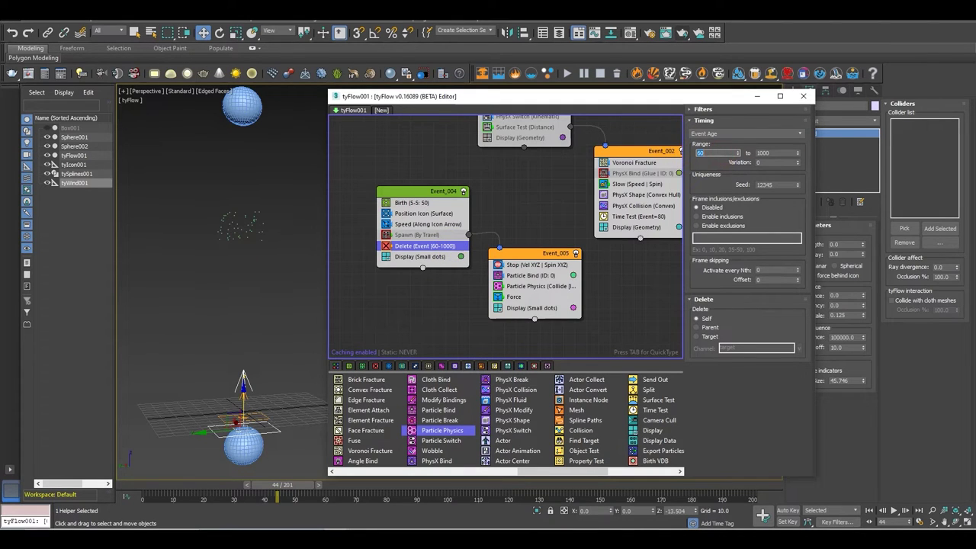
pyautogui.moveTo(301, 485); pyautogui.dragTo(370, 485)
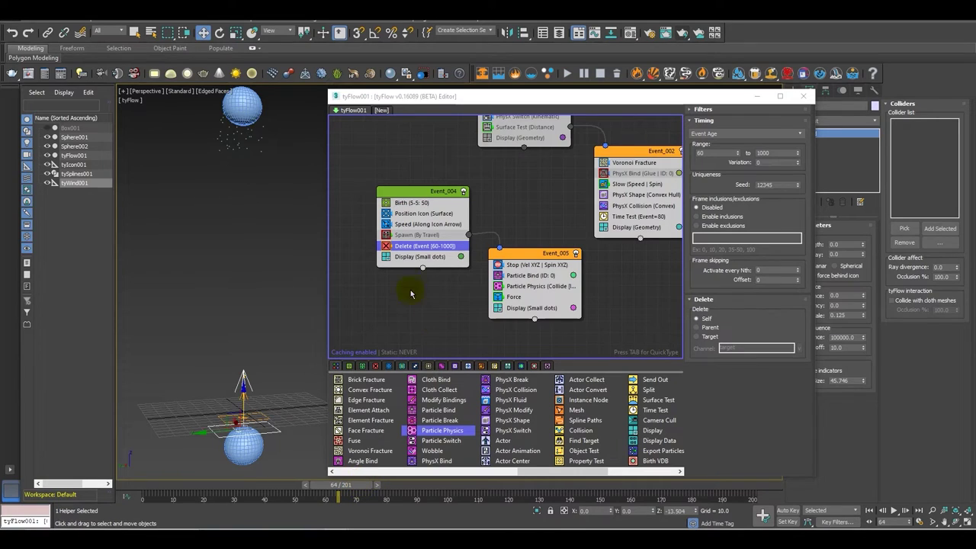
# Re-enable Event_004's Spawn operator and review its spawn settings.
pyautogui.click(387, 235)
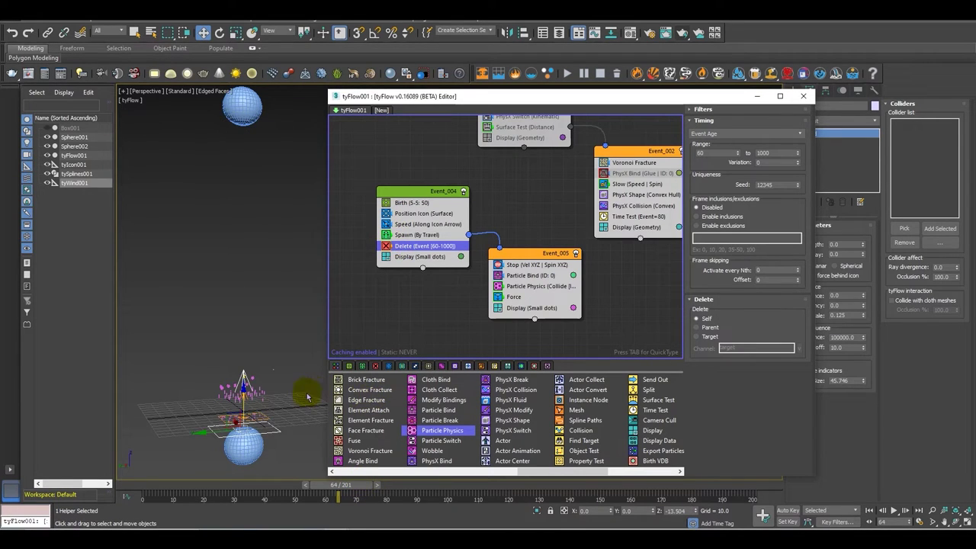
pyautogui.click(412, 234)
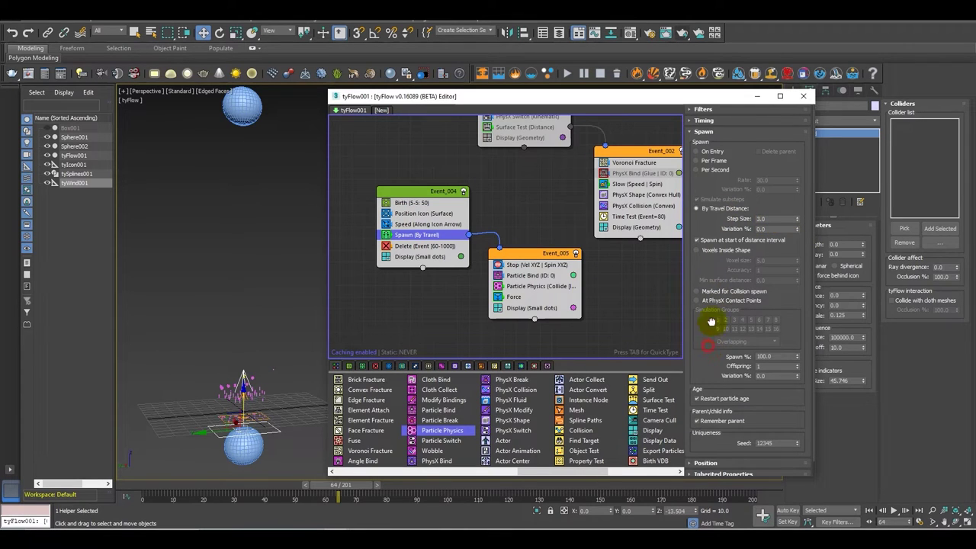
pyautogui.moveTo(713, 322); pyautogui.dragTo(725, 254)
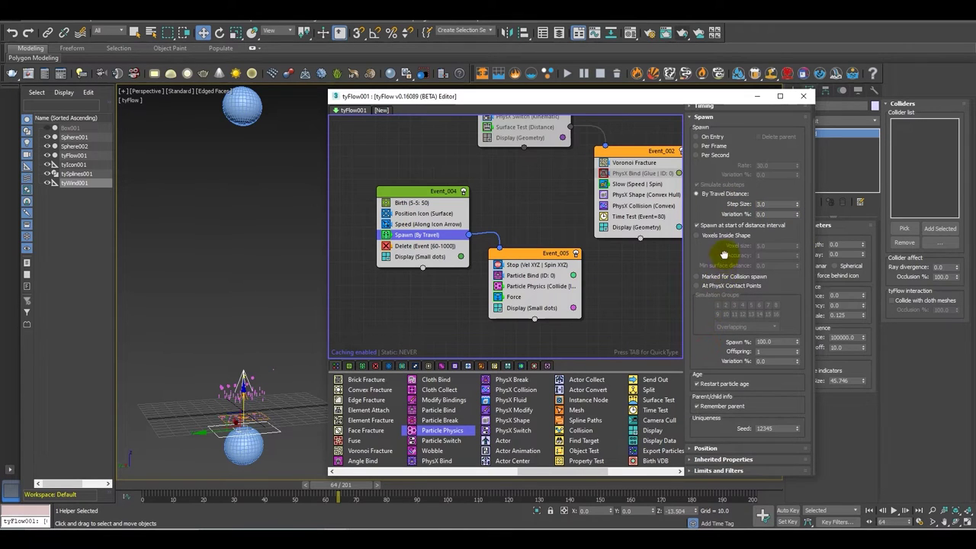
# Draw a Line spline in the front view from the lower sphere up past the upper sphere, bending sideways at its end.
pyautogui.click(803, 96)
pyautogui.click(793, 90)
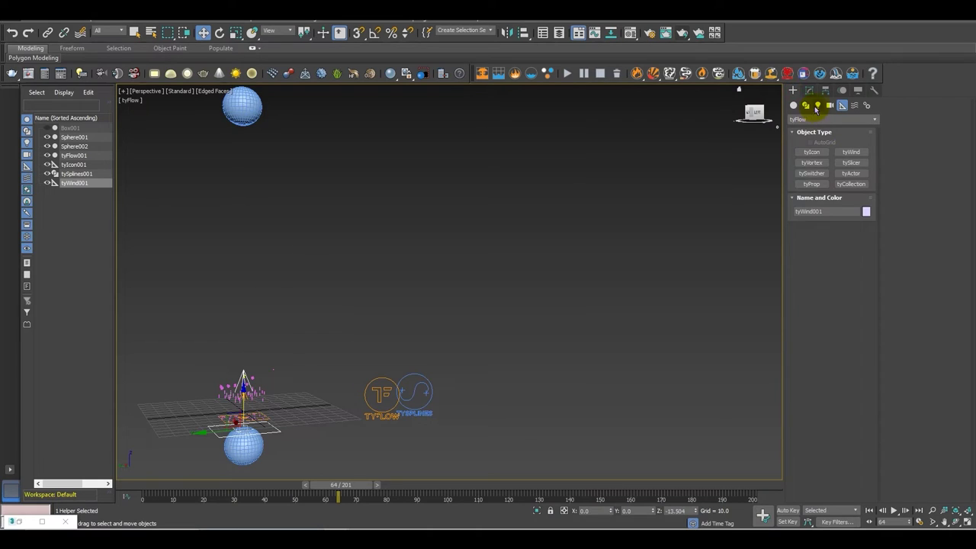
pyautogui.click(807, 106)
pyautogui.click(809, 119)
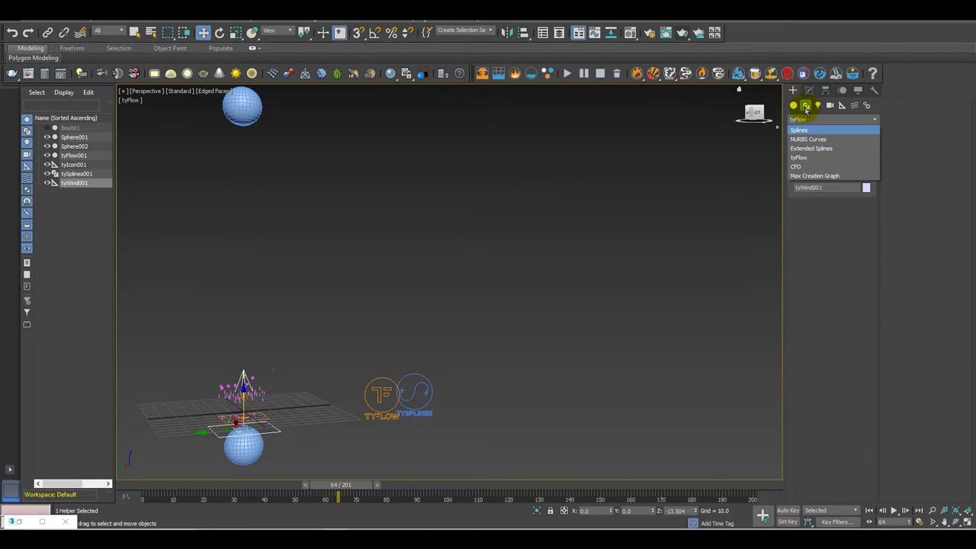
pyautogui.click(799, 129)
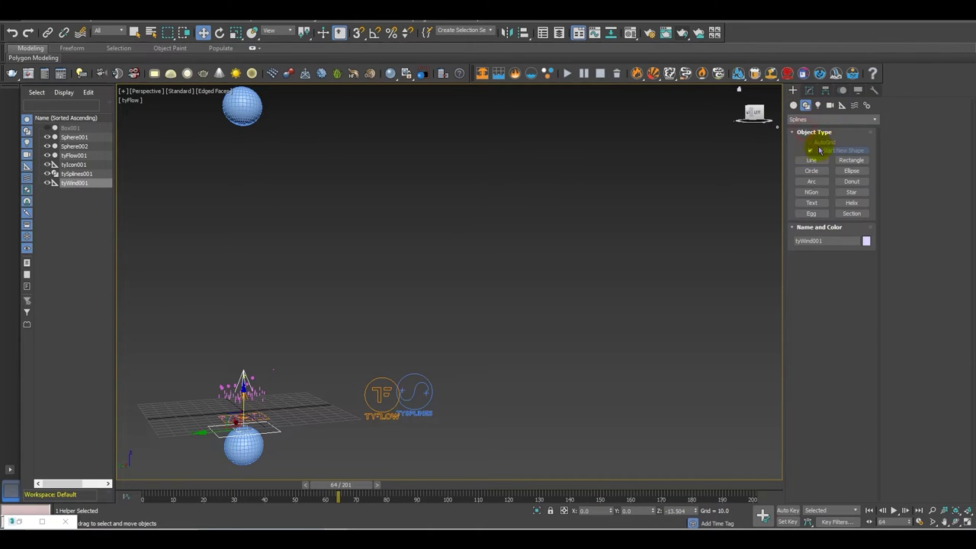
pyautogui.click(811, 160)
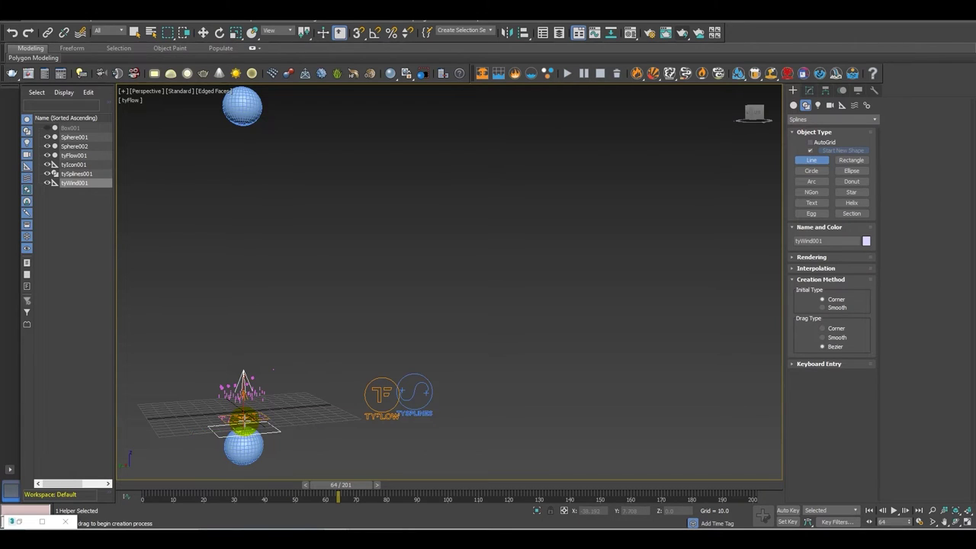
pyautogui.press('f')
pyautogui.scroll(4, 431, 386)
pyautogui.scroll(-4, 436, 424)
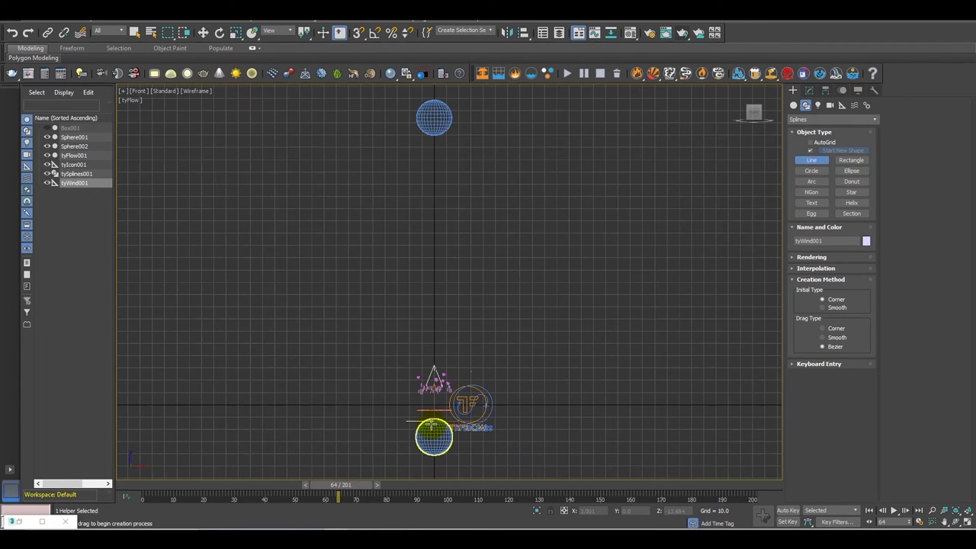
pyautogui.click(433, 422)
pyautogui.click(435, 101)
pyautogui.moveTo(434, 102); pyautogui.dragTo(431, 213, button='middle')
pyautogui.click(494, 153)
pyautogui.moveTo(556, 164); pyautogui.dragTo(558, 150)
pyautogui.rightClick(584, 232)
pyautogui.rightClick(575, 264)
# Return to the perspective view around the lower sphere and rewind the timeline to frame 0.
pyautogui.scroll(-5, 524, 320)
pyautogui.moveTo(523, 358)
pyautogui.keyDown('alt'); pyautogui.mouseDown(button='middle')
pyautogui.moveTo(349, 367)
pyautogui.moveTo(361, 385)
pyautogui.moveTo(354, 374)
pyautogui.mouseUp(button='middle'); pyautogui.keyUp('alt')
pyautogui.scroll(3, 475, 352)
pyautogui.press('p')
pyautogui.moveTo(264, 428); pyautogui.dragTo(314, 406, button='middle')
pyautogui.scroll(3, 313, 406)
pyautogui.moveTo(325, 488); pyautogui.dragTo(185, 439)
pyautogui.press('w')
pyautogui.keyDown('alt'); pyautogui.moveTo(185, 440); pyautogui.dragTo(407, 420, button='middle'); pyautogui.keyUp('alt')
# Reopen the tyFlow001 editor and add a Path Follow operator to Event_004 below Delete.
pyautogui.click(414, 390)
pyautogui.click(810, 90)
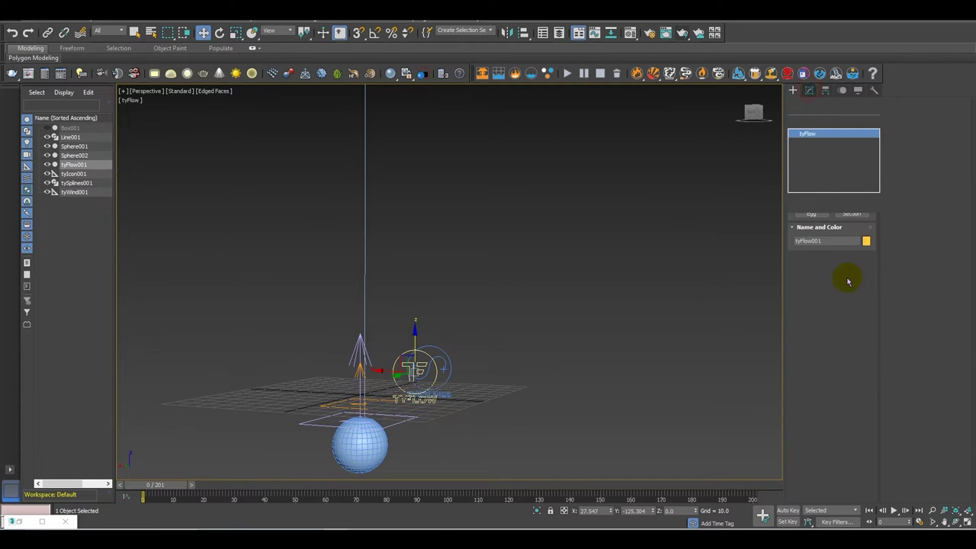
pyautogui.click(828, 248)
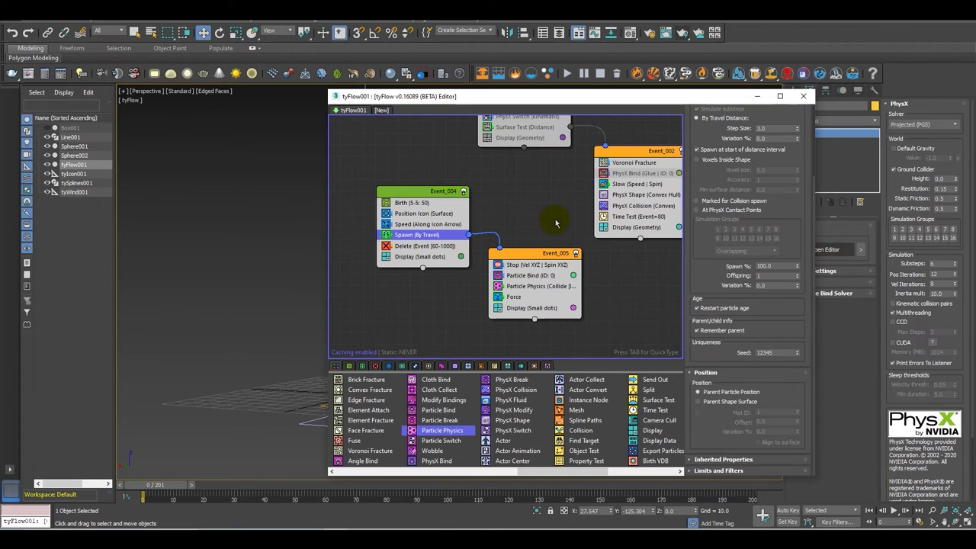
pyautogui.moveTo(476, 252); pyautogui.dragTo(497, 262, button='middle')
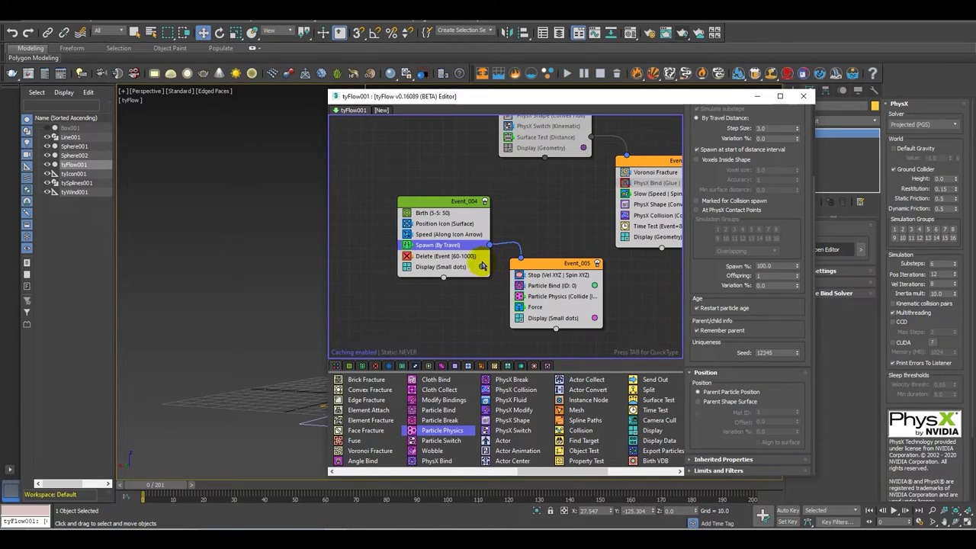
pyautogui.moveTo(465, 219); pyautogui.dragTo(505, 227, button='middle')
pyautogui.click(487, 211)
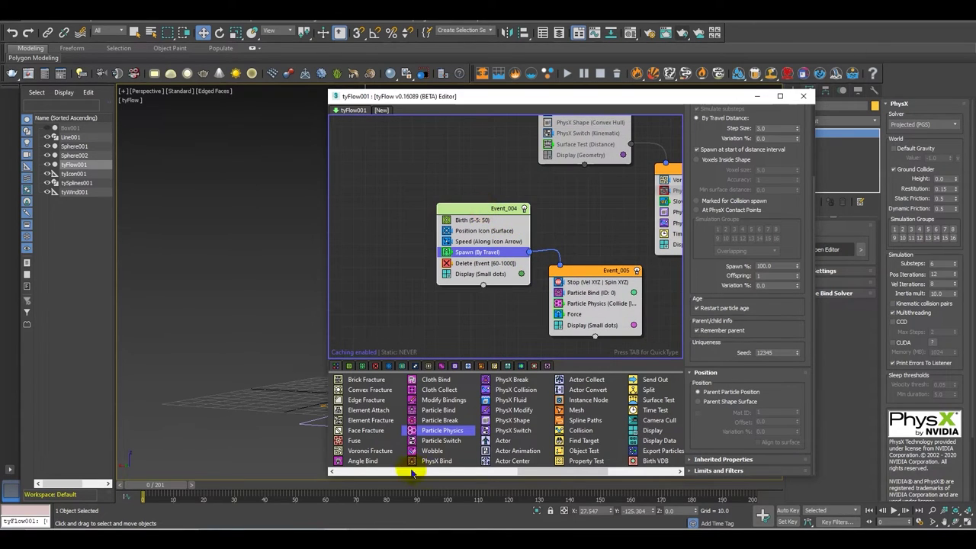
pyautogui.moveTo(563, 472); pyautogui.dragTo(426, 471)
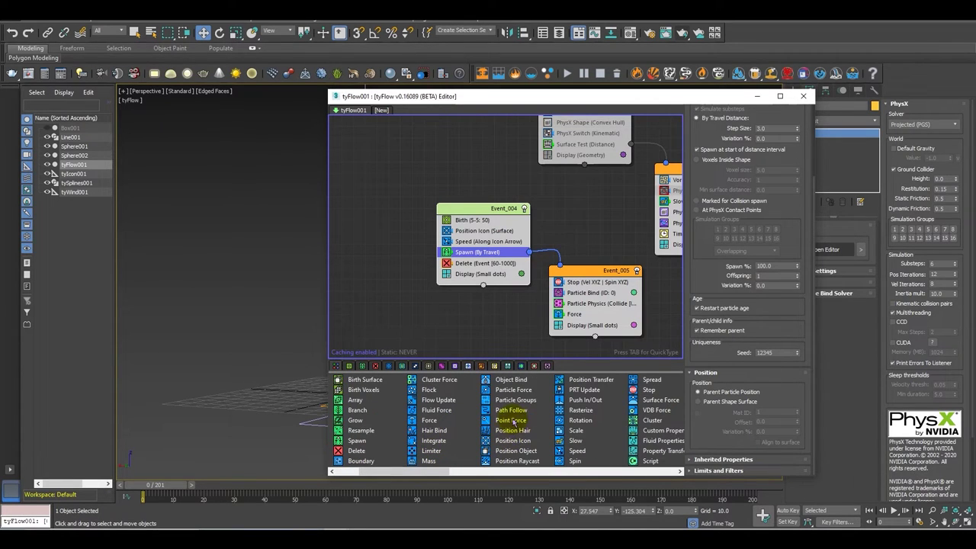
pyautogui.moveTo(510, 412); pyautogui.dragTo(485, 274)
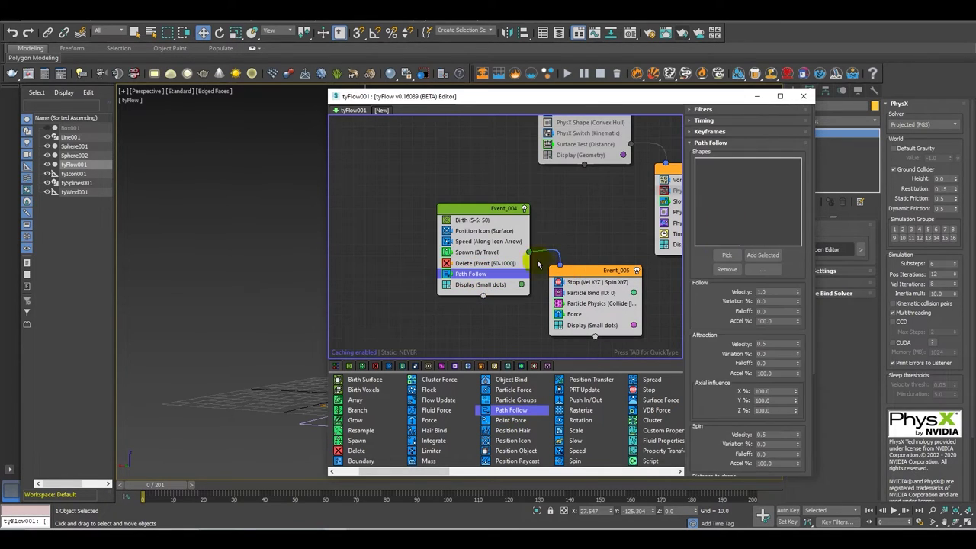
# Pick Line001 in the scene as the shape for the Path Follow operator.
pyautogui.moveTo(211, 320); pyautogui.dragTo(311, 376, button='middle')
pyautogui.click(730, 258)
pyautogui.click(211, 222)
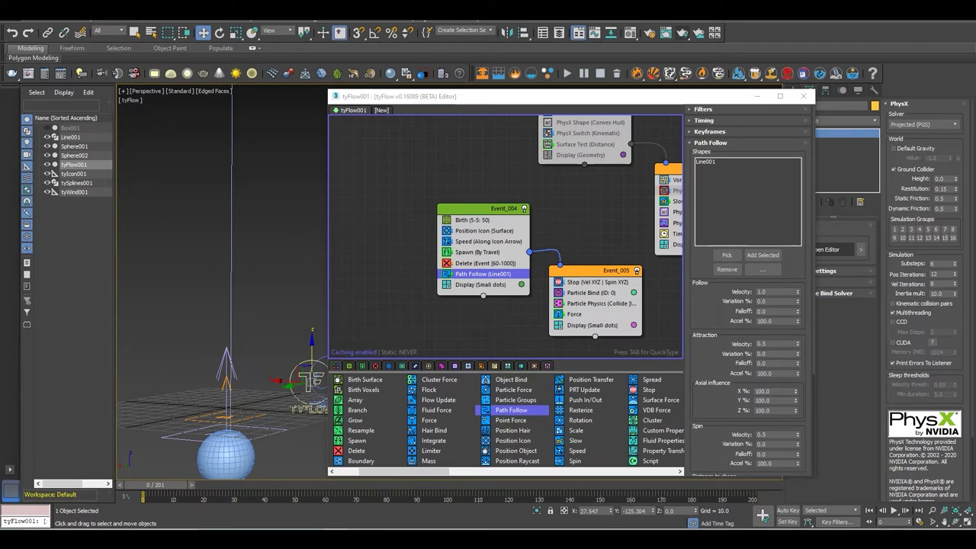
# Set the Path Follow operator's follow velocity to 0.05 and its follow variation to 3.5%.
pyautogui.moveTo(774, 291); pyautogui.dragTo(697, 285)
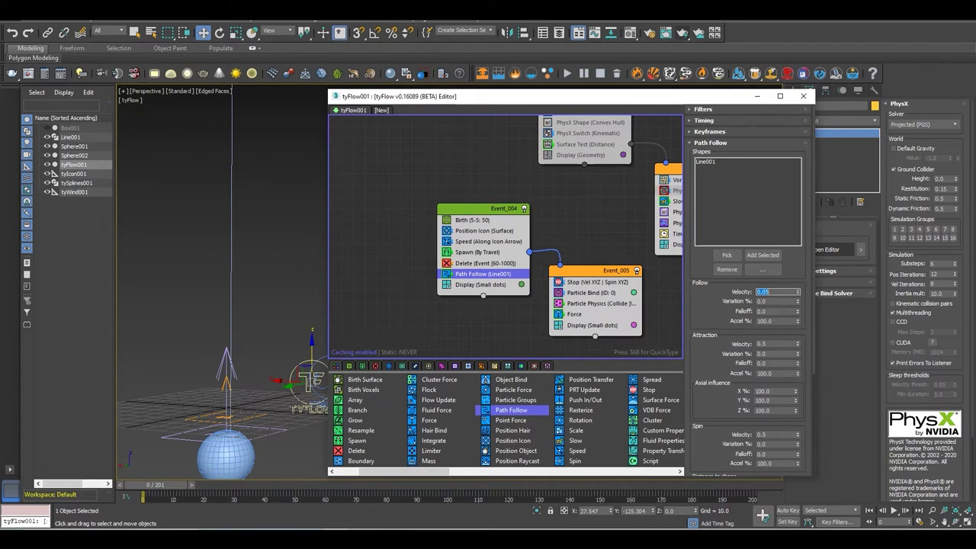
pyautogui.moveTo(770, 302); pyautogui.dragTo(692, 296)
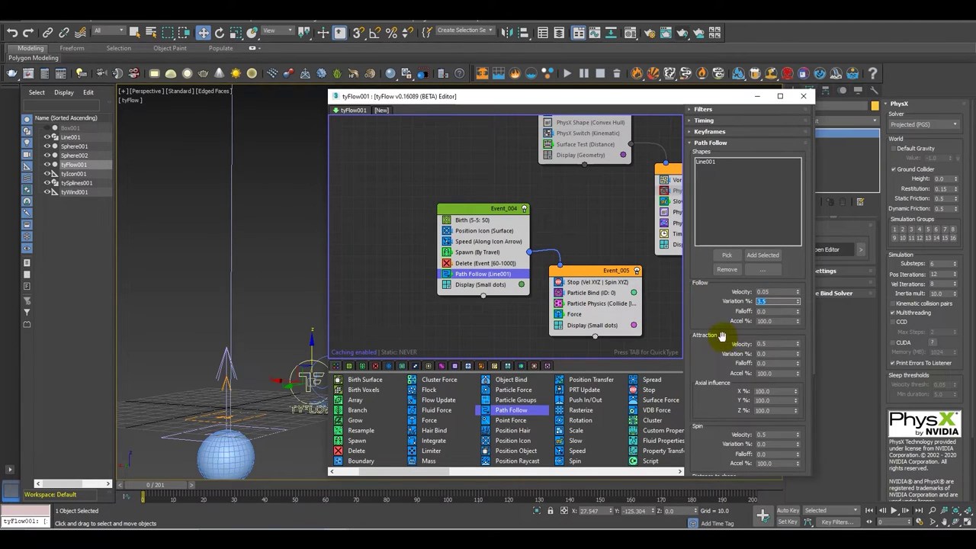
# Set the Path Follow attraction velocity to 7 and its Z axial influence to 0%.
pyautogui.scroll(-5, 720, 277)
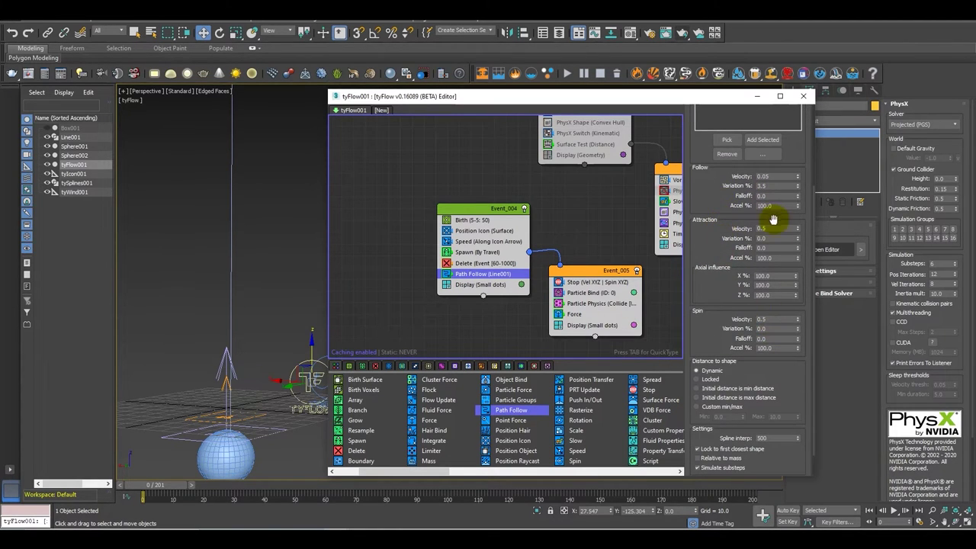
pyautogui.moveTo(774, 228); pyautogui.dragTo(717, 233)
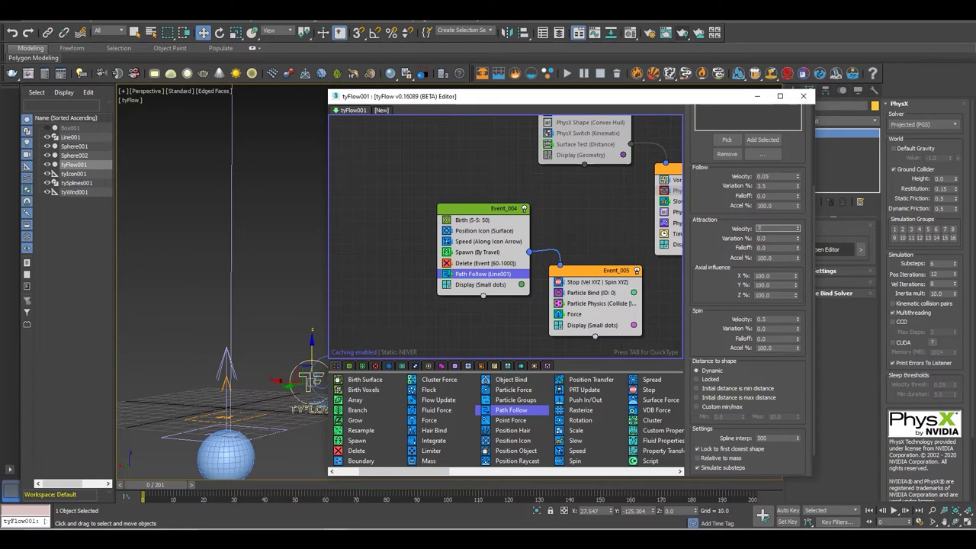
pyautogui.scroll(-2, 718, 244)
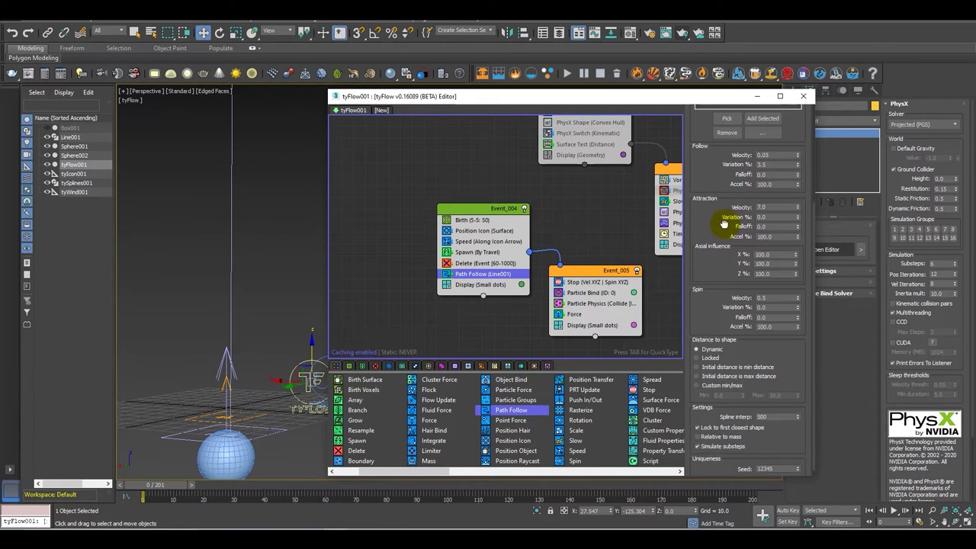
pyautogui.rightClick(797, 271)
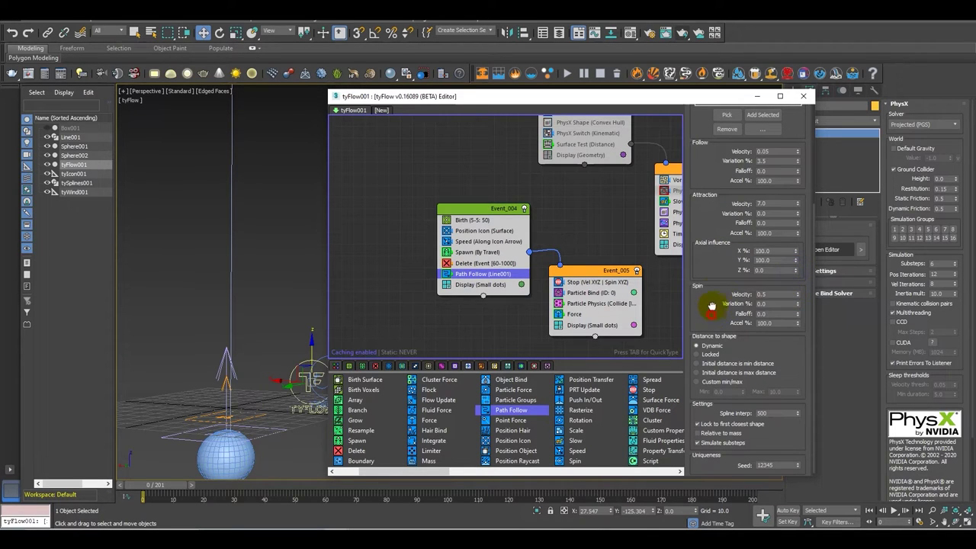
# Set the Path Follow spin velocity to -3.1 and inspect the swirling trails at frame 45.
pyautogui.moveTo(711, 313); pyautogui.dragTo(717, 275)
pyautogui.moveTo(774, 290); pyautogui.dragTo(707, 290)
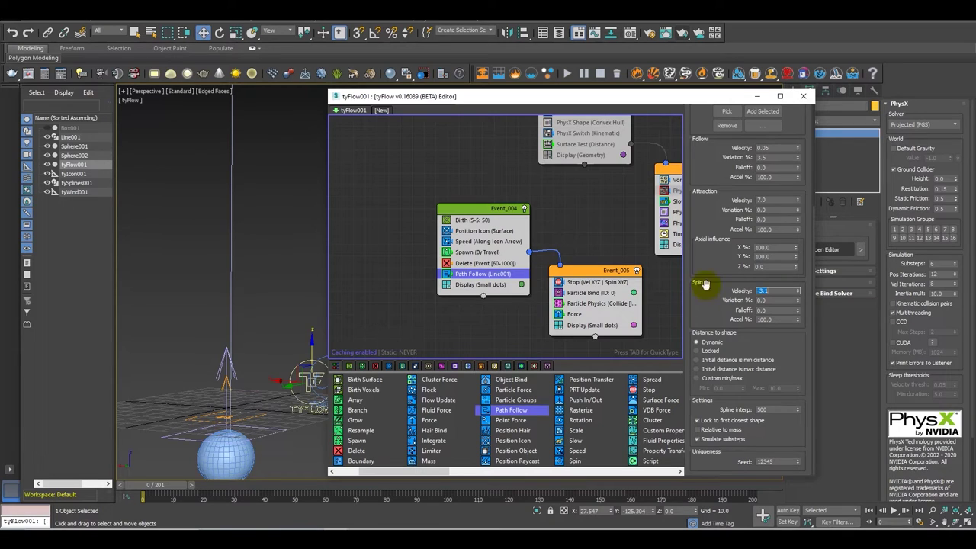
pyautogui.moveTo(183, 492); pyautogui.dragTo(305, 480)
pyautogui.press('w')
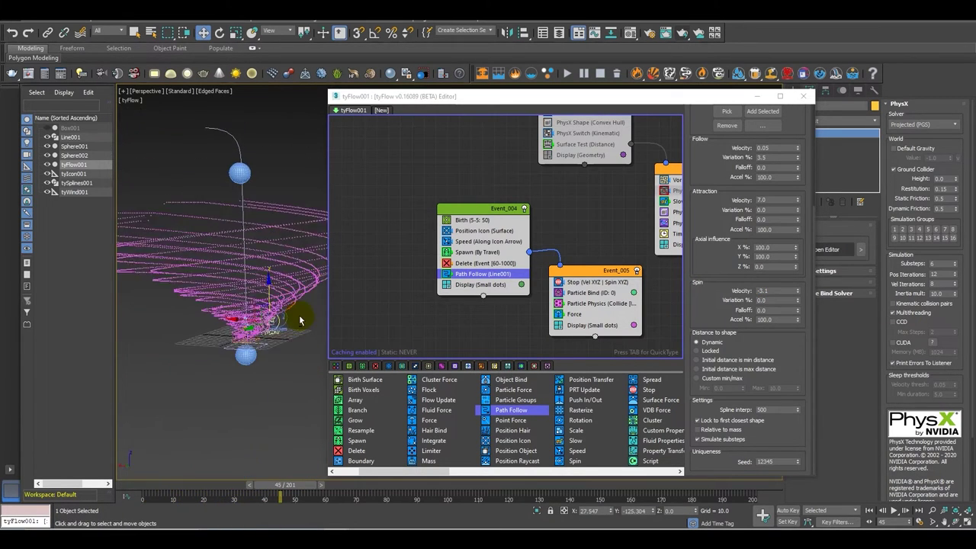
pyautogui.keyDown('alt'); pyautogui.moveTo(299, 360); pyautogui.dragTo(311, 378); pyautogui.keyUp('alt')
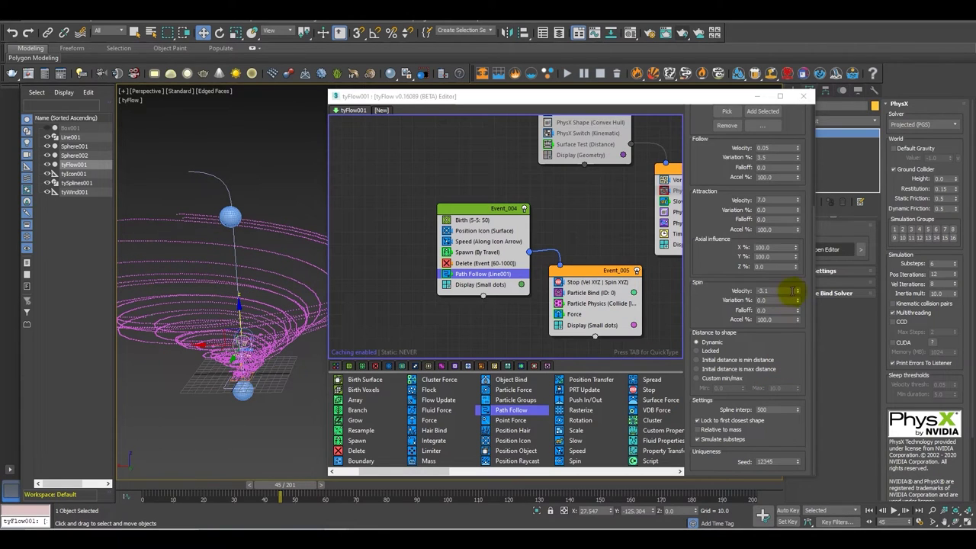
# Reset the Path Follow spin velocity, raise it to 1.4, and inspect the resulting swirl around the spline.
pyautogui.moveTo(798, 294); pyautogui.dragTo(794, 304)
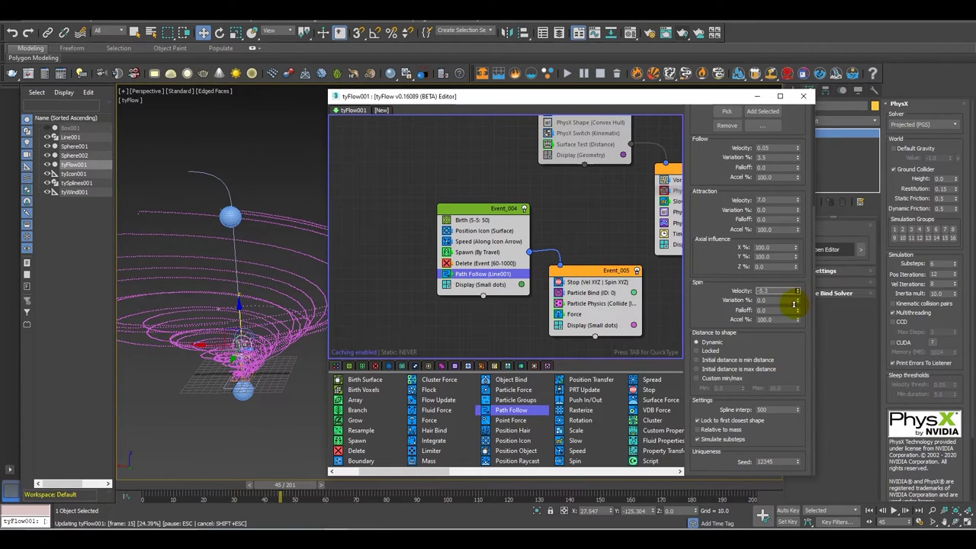
pyautogui.rightClick(799, 294)
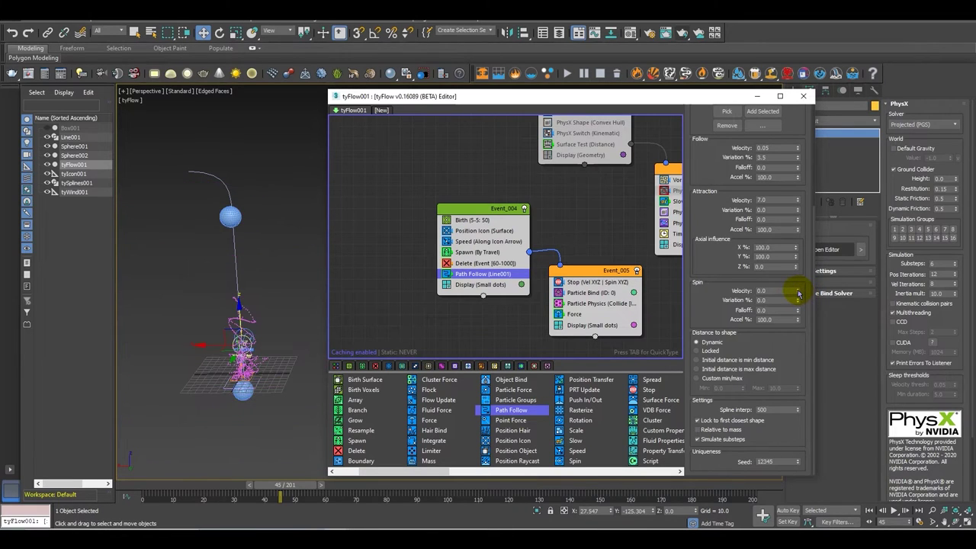
pyautogui.click(798, 290)
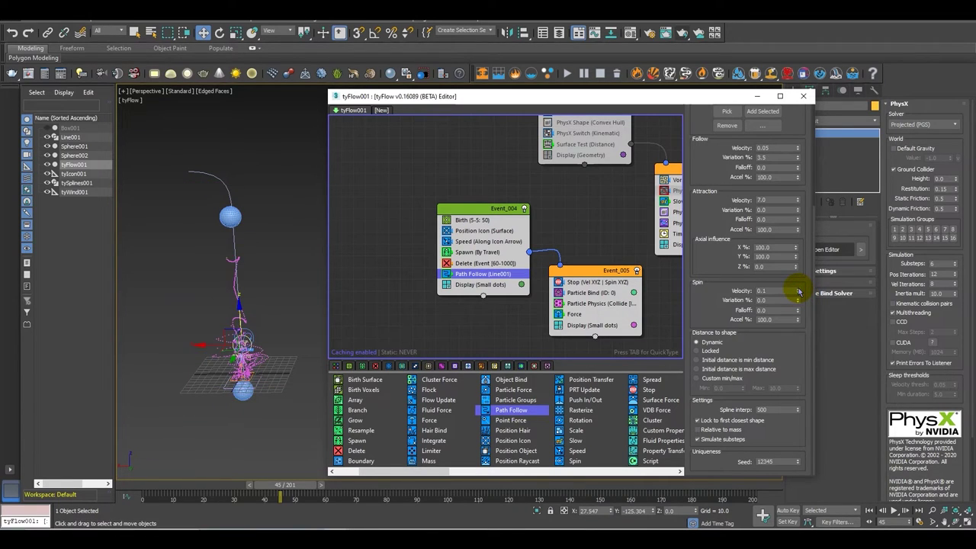
pyautogui.moveTo(799, 288); pyautogui.dragTo(799, 279)
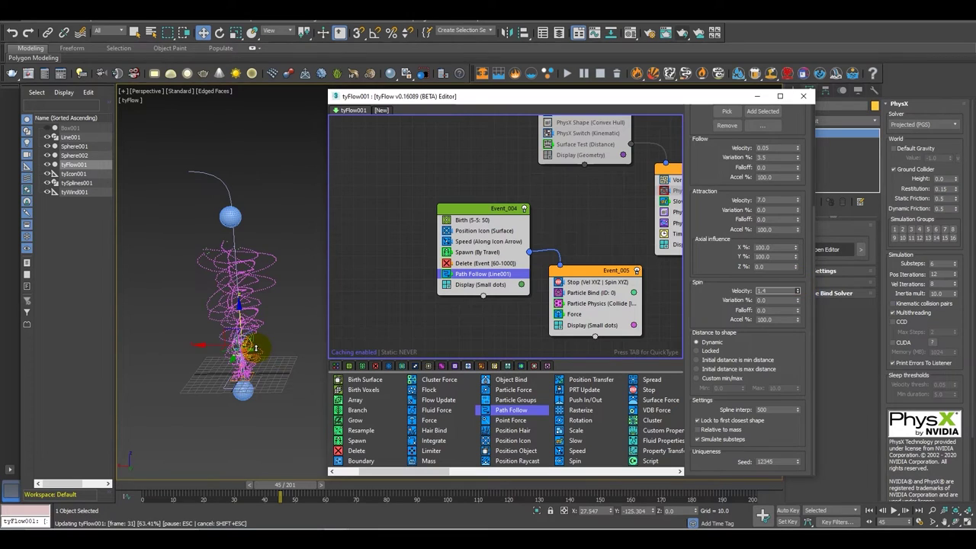
pyautogui.scroll(5, 264, 354)
pyautogui.keyDown('alt'); pyautogui.moveTo(281, 371); pyautogui.dragTo(328, 367, button='middle'); pyautogui.keyUp('alt')
# Set the Path Follow spin acceleration to 96%, its follow velocity to 0 and its attraction velocity to 12.
pyautogui.click(777, 292)
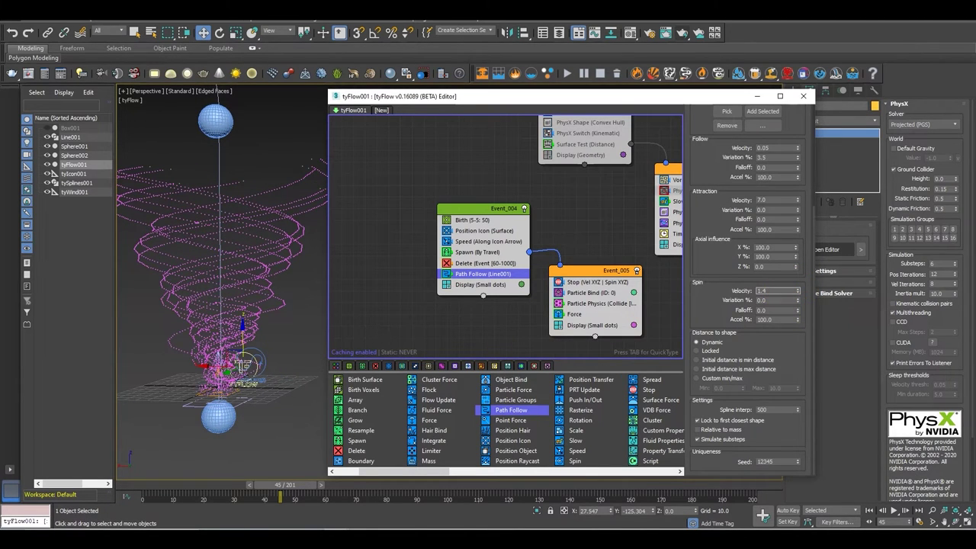
pyautogui.doubleClick(775, 319)
pyautogui.press('Return')
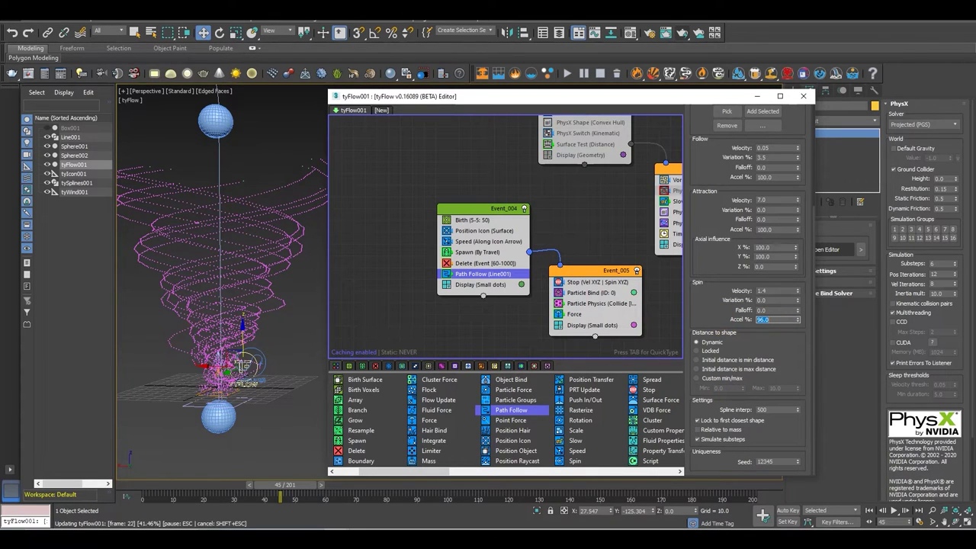
pyautogui.moveTo(287, 485)
pyautogui.mouseDown()
pyautogui.moveTo(192, 484)
pyautogui.moveTo(269, 487)
pyautogui.mouseUp()
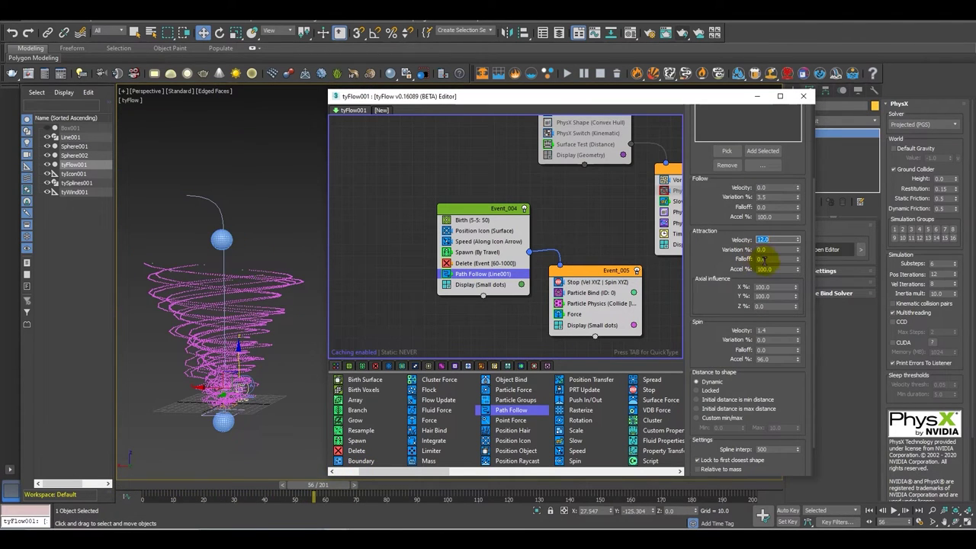
pyautogui.moveTo(725, 305); pyautogui.dragTo(727, 274)
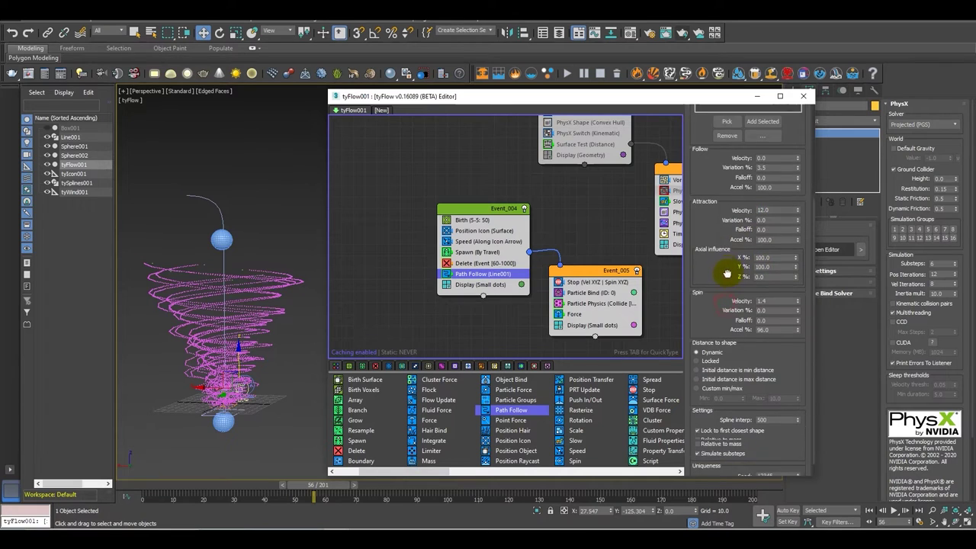
# Try a Path Follow spin velocity of 5 and inspect the trails near the lower sphere.
pyautogui.moveTo(218, 305); pyautogui.dragTo(266, 320, button='middle')
pyautogui.scroll(3, 252, 279)
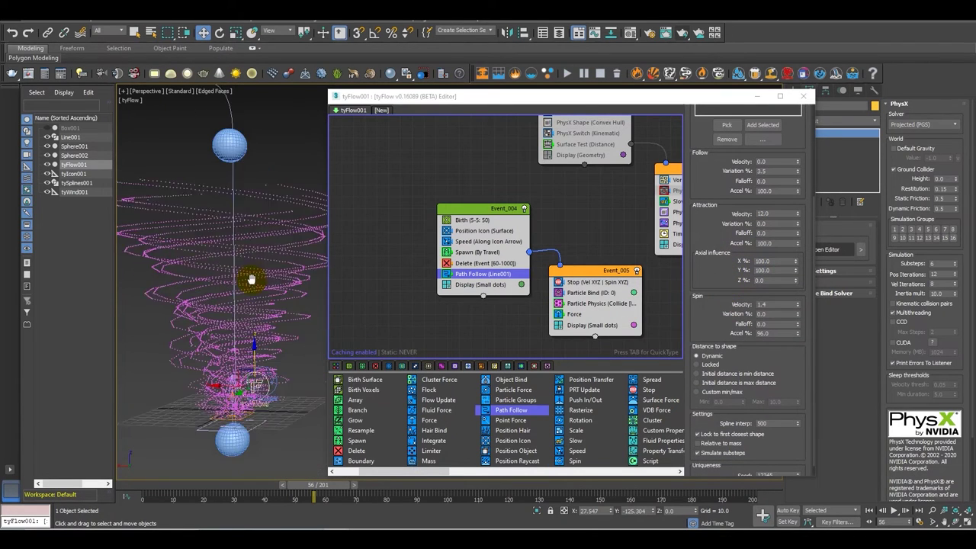
pyautogui.moveTo(252, 279); pyautogui.dragTo(247, 261, button='middle')
pyautogui.doubleClick(778, 304)
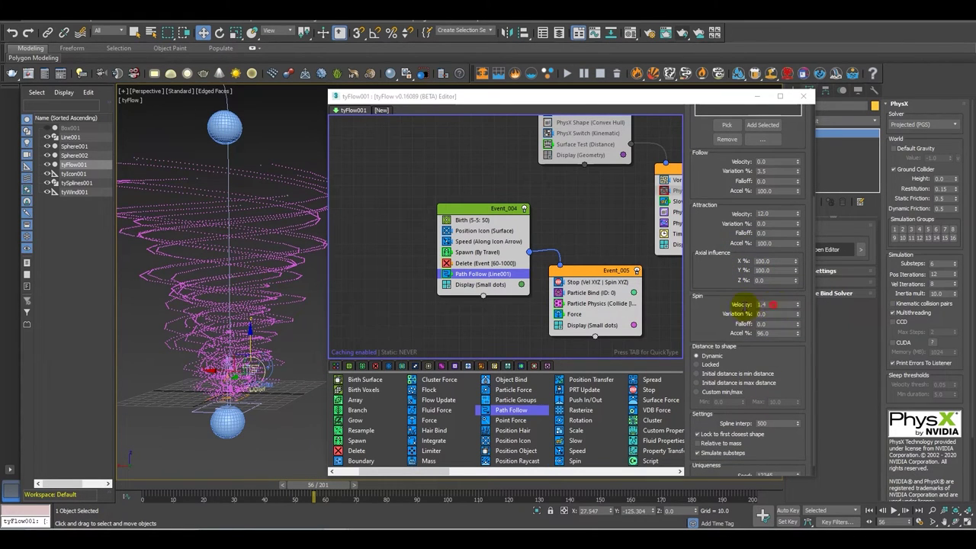
pyautogui.press('Return')
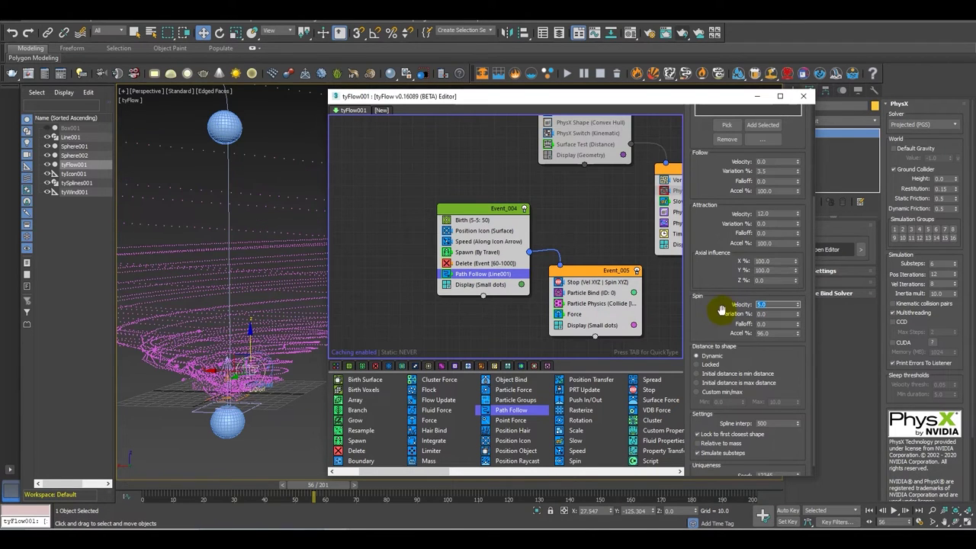
pyautogui.scroll(-5, 212, 301)
pyautogui.moveTo(228, 308); pyautogui.dragTo(256, 389, button='middle')
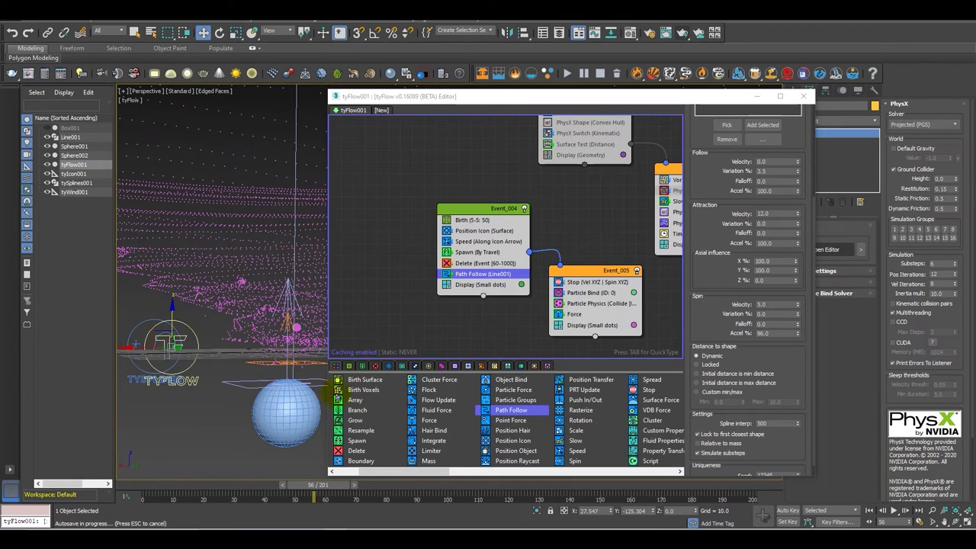
# Try a Path Follow spin velocity of -1 and check the full trail height at frame 64.
pyautogui.doubleClick(767, 303)
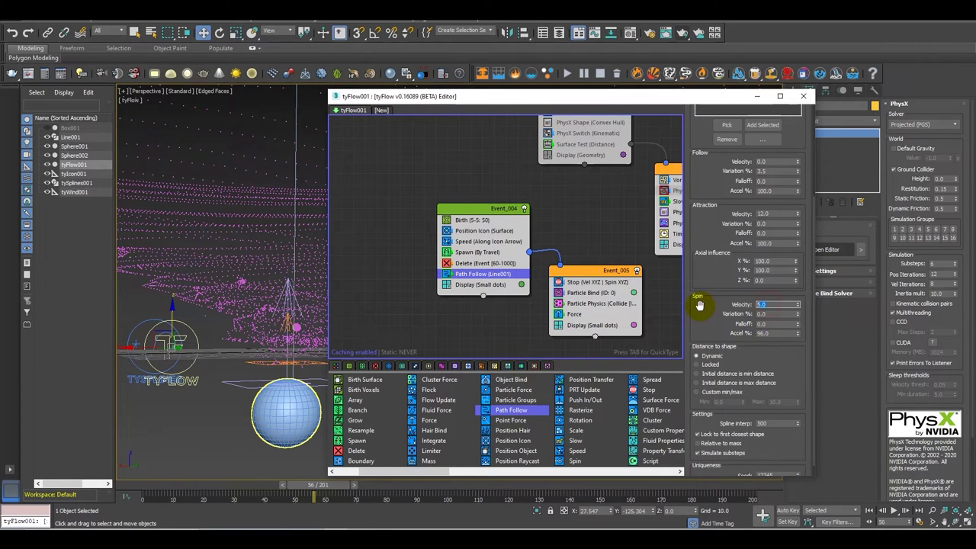
pyautogui.write('-1')
pyautogui.press('Return')
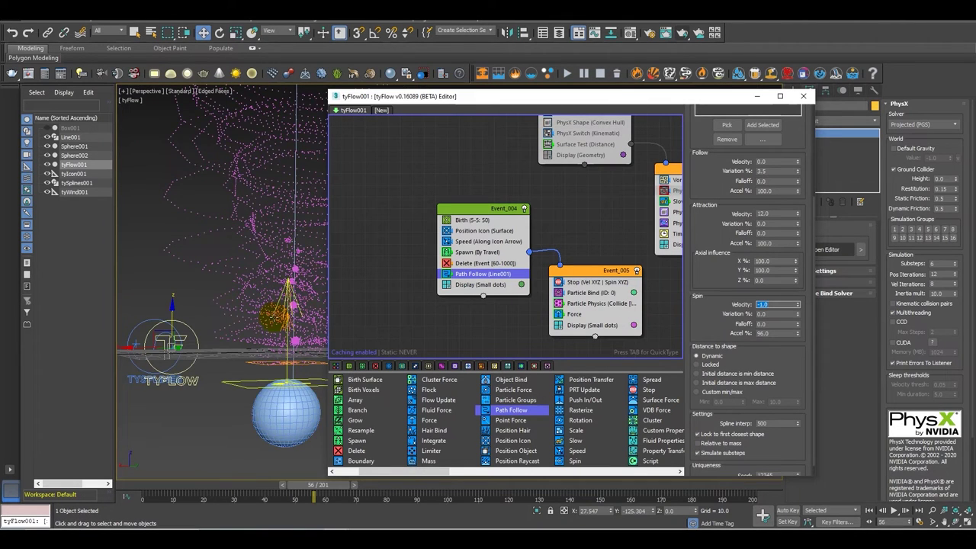
pyautogui.moveTo(276, 314); pyautogui.dragTo(257, 403, button='middle')
pyautogui.scroll(-3, 263, 396)
pyautogui.moveTo(279, 369); pyautogui.dragTo(278, 398, button='middle')
pyautogui.moveTo(326, 486)
pyautogui.mouseDown()
pyautogui.moveTo(159, 479)
pyautogui.moveTo(338, 485)
pyautogui.mouseUp()
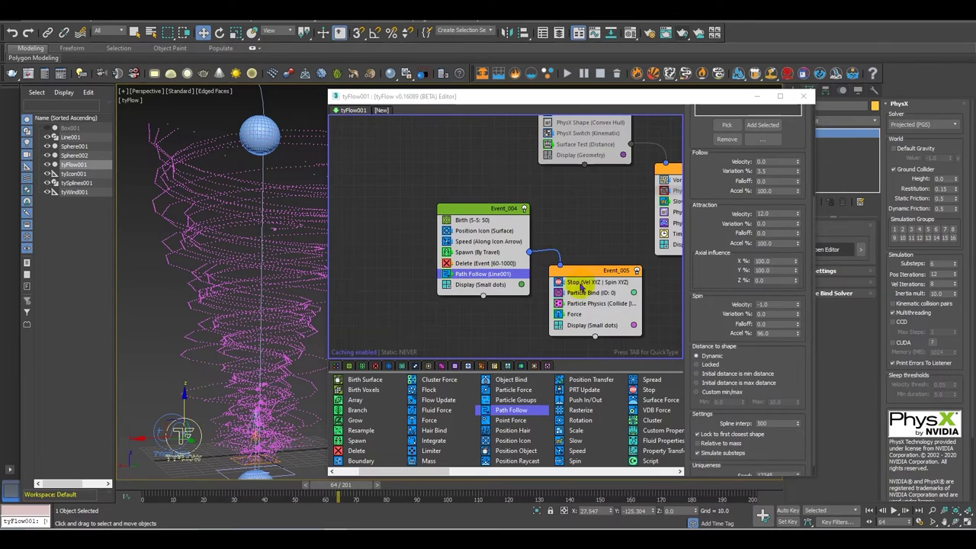
# Start the Event_004 Delete operator's event age range at 40 and open the Force operator's settings.
pyautogui.click(485, 264)
pyautogui.moveTo(342, 483)
pyautogui.mouseDown()
pyautogui.moveTo(433, 470)
pyautogui.moveTo(193, 467)
pyautogui.moveTo(345, 469)
pyautogui.mouseUp()
pyautogui.click(577, 315)
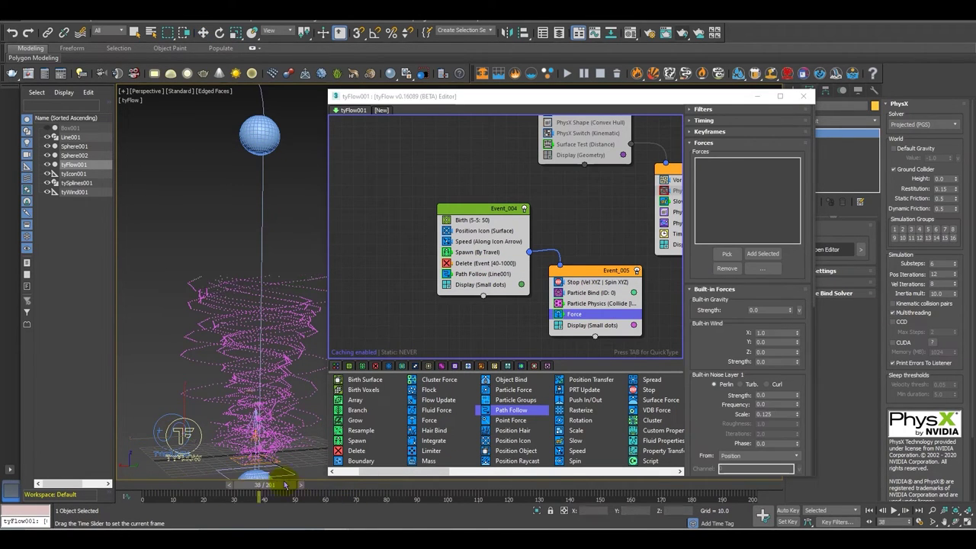
# Set the Path Follow follow acceleration to 98.4% and its attraction velocity to 2, after trying 5.
pyautogui.click(483, 273)
pyautogui.scroll(-2, 706, 284)
pyautogui.moveTo(797, 263); pyautogui.dragTo(720, 288)
pyautogui.write('5')
pyautogui.press('Return')
pyautogui.write('2')
pyautogui.press('Return')
pyautogui.moveTo(324, 485); pyautogui.dragTo(251, 430)
# Set the Path Follow attraction variation to 5% and scrub the timeline to review the trails.
pyautogui.moveTo(786, 295); pyautogui.dragTo(752, 295)
pyautogui.write('5')
pyautogui.press('Return')
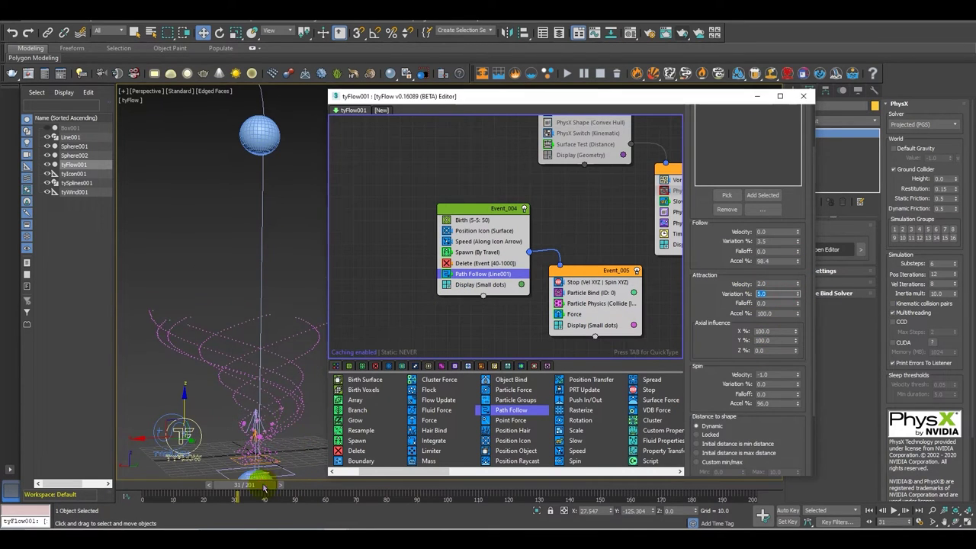
pyautogui.moveTo(274, 483); pyautogui.dragTo(348, 486)
# Set the Path Follow spin velocity to 0.1 and its attraction velocity to 7.
pyautogui.moveTo(784, 375); pyautogui.dragTo(755, 375)
pyautogui.write('0.1')
pyautogui.press('Return')
pyautogui.moveTo(311, 485); pyautogui.dragTo(292, 486)
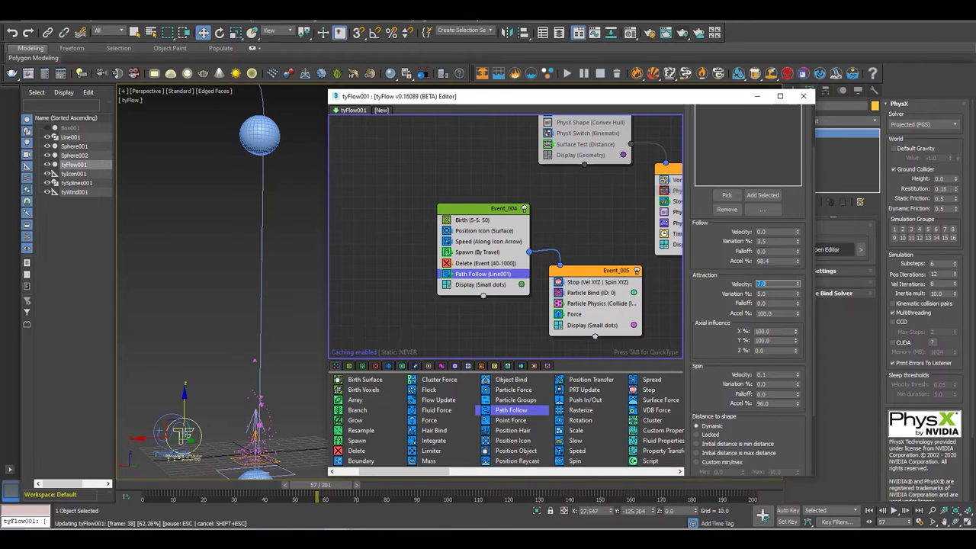
# Start the Event_004 Delete operator's event age range at 60 and review the trails up to frame 71.
pyautogui.click(485, 263)
pyautogui.moveTo(224, 488); pyautogui.dragTo(393, 489)
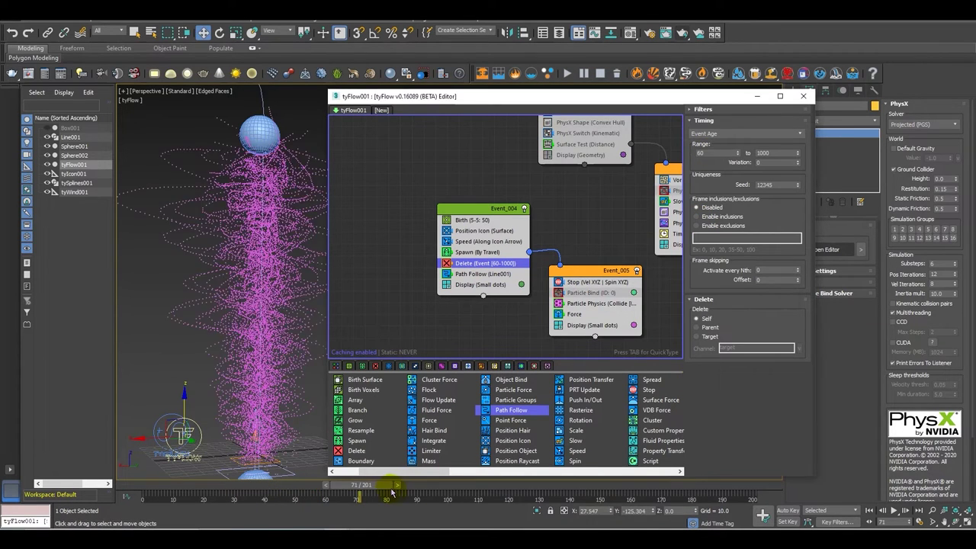
# Disable the Particle Bind and Particle Physics operators in Event_005, and check the trails at frame 74.
pyautogui.click(589, 294)
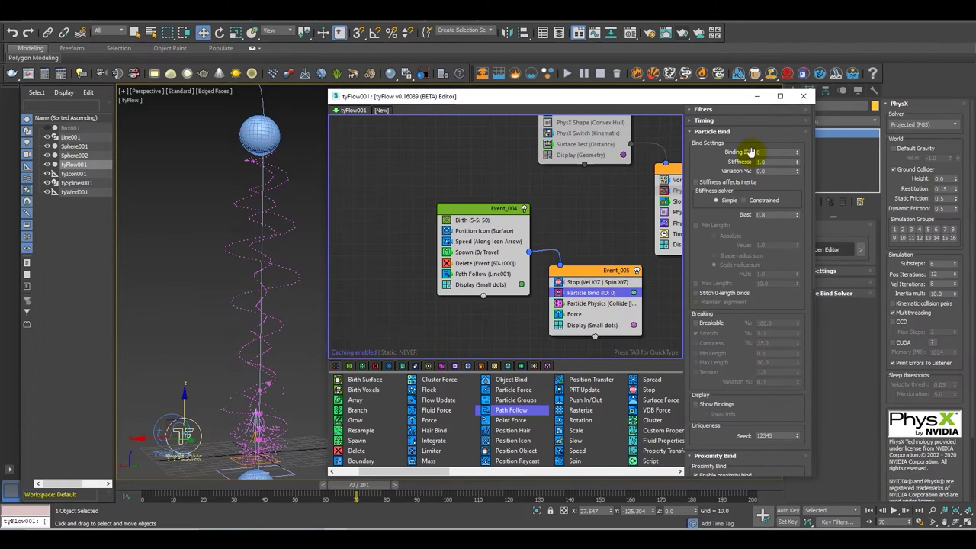
pyautogui.scroll(-1, 721, 143)
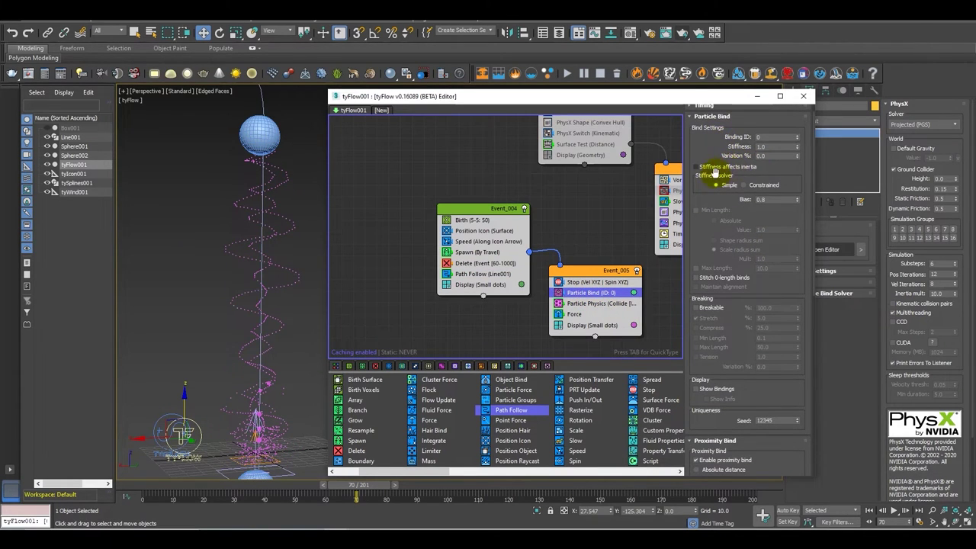
pyautogui.click(559, 293)
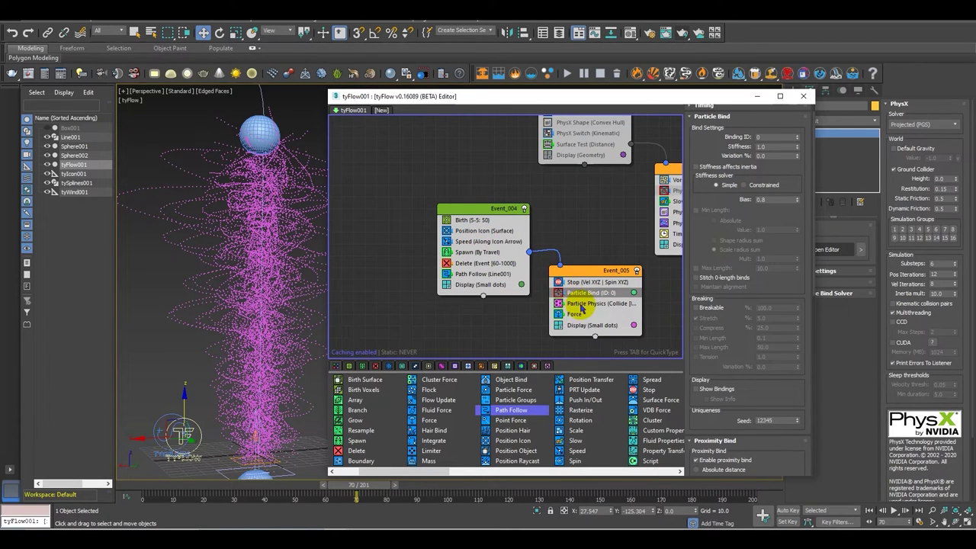
pyautogui.click(558, 304)
pyautogui.moveTo(370, 489)
pyautogui.mouseDown()
pyautogui.moveTo(202, 488)
pyautogui.moveTo(382, 488)
pyautogui.mouseUp()
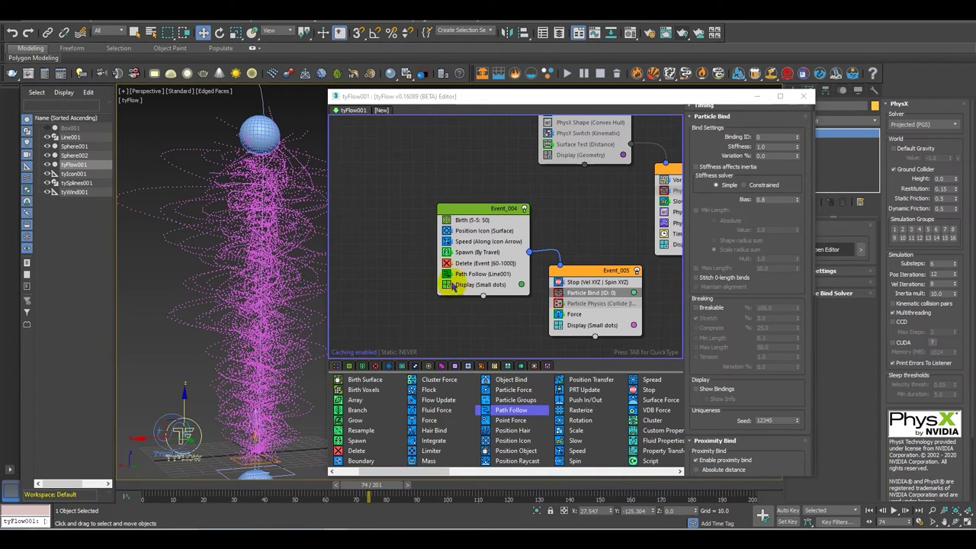
# Set the total particle count of the Event_004 Birth operator to 10.
pyautogui.click(468, 264)
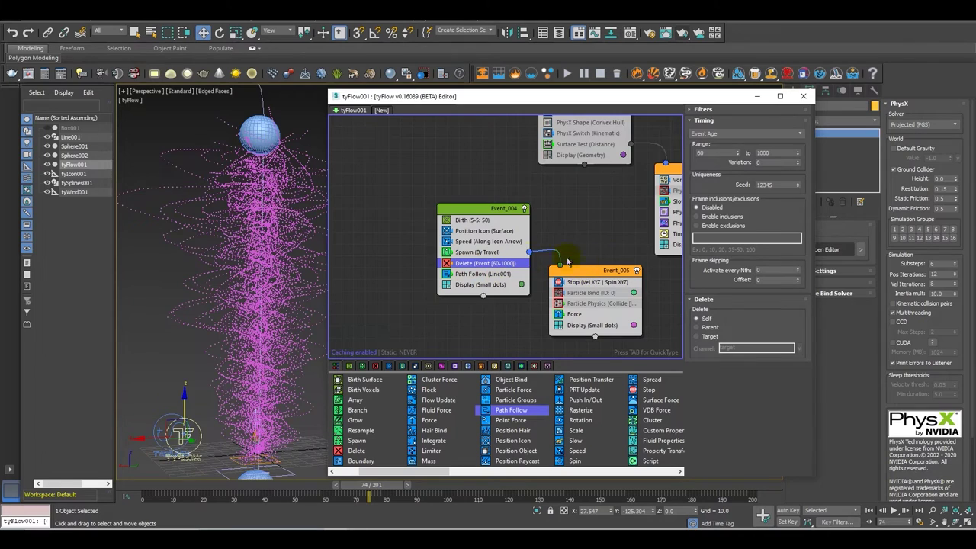
pyautogui.click(475, 220)
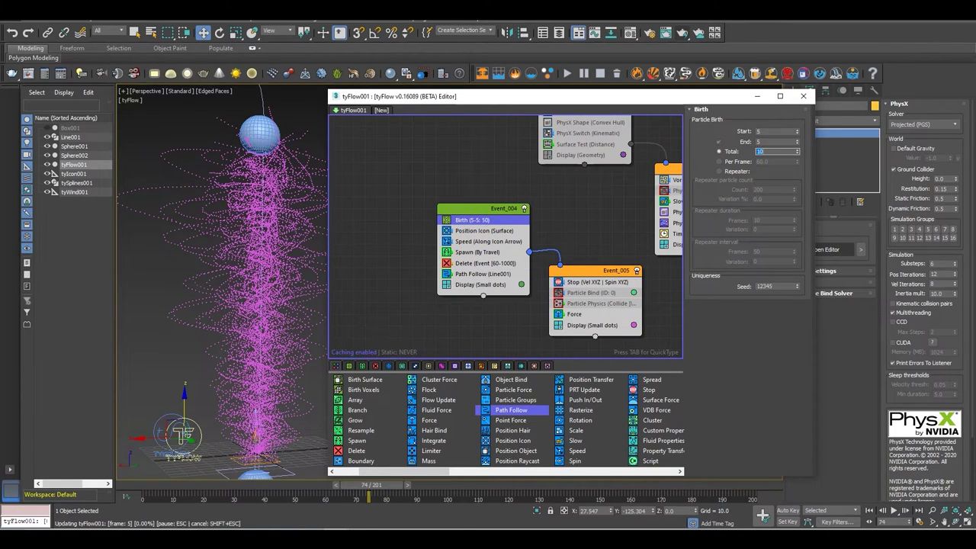
pyautogui.click(479, 242)
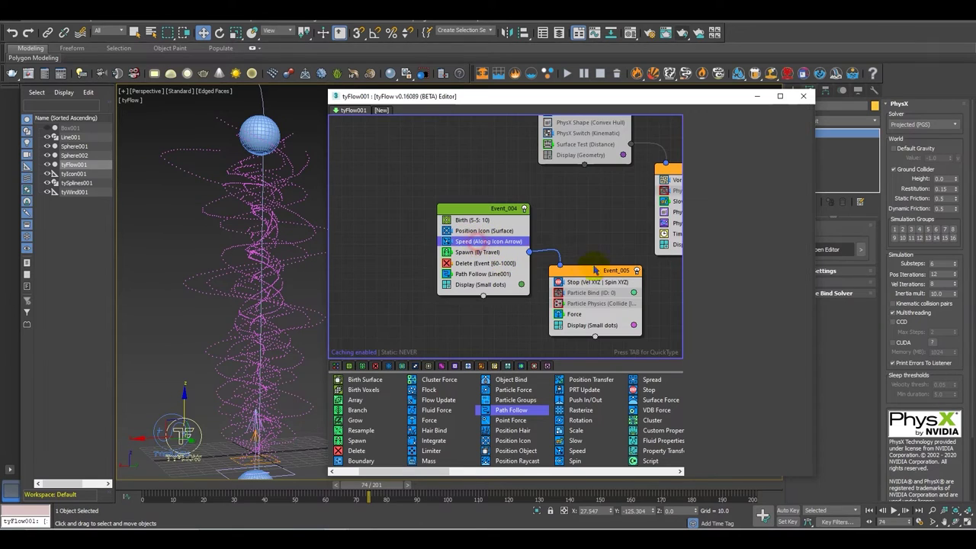
# Set the Path Follow follow variation to 1.7% and its attraction velocity to 10, after trying 8 and -1.
pyautogui.click(473, 275)
pyautogui.scroll(-5, 755, 290)
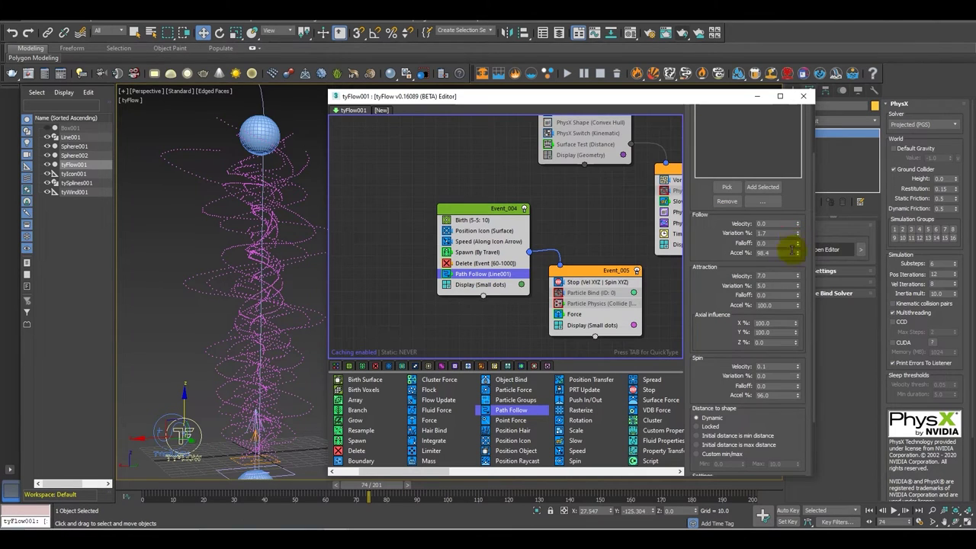
pyautogui.moveTo(768, 277); pyautogui.dragTo(721, 277)
pyautogui.write('8')
pyautogui.press('Return')
pyautogui.write('-1')
pyautogui.press('Return')
pyautogui.write('10')
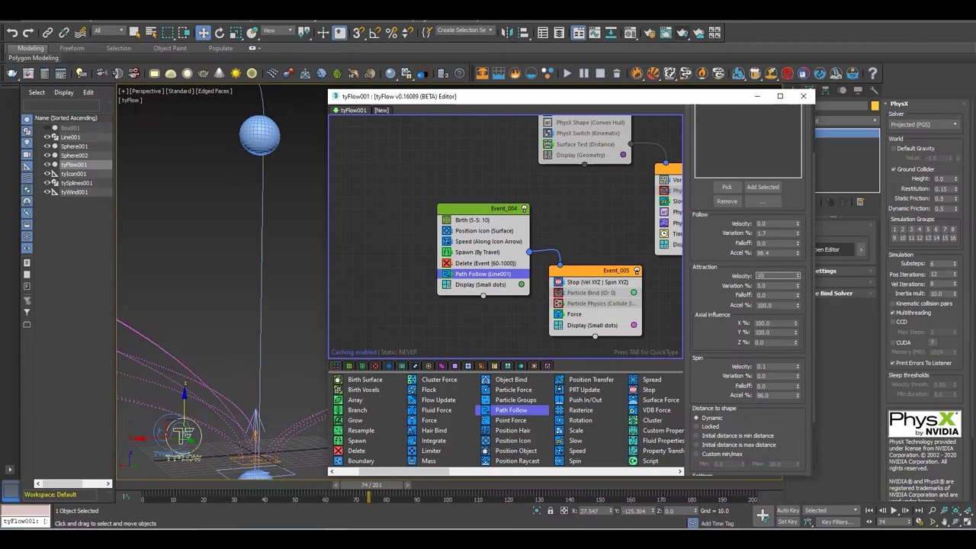
pyautogui.press('Return')
# Try Path Follow spin velocities of 5 and -1, and inspect the swirling trails around the spline.
pyautogui.doubleClick(766, 366)
pyautogui.write('5')
pyautogui.press('Return')
pyautogui.write('-1')
pyautogui.press('Return')
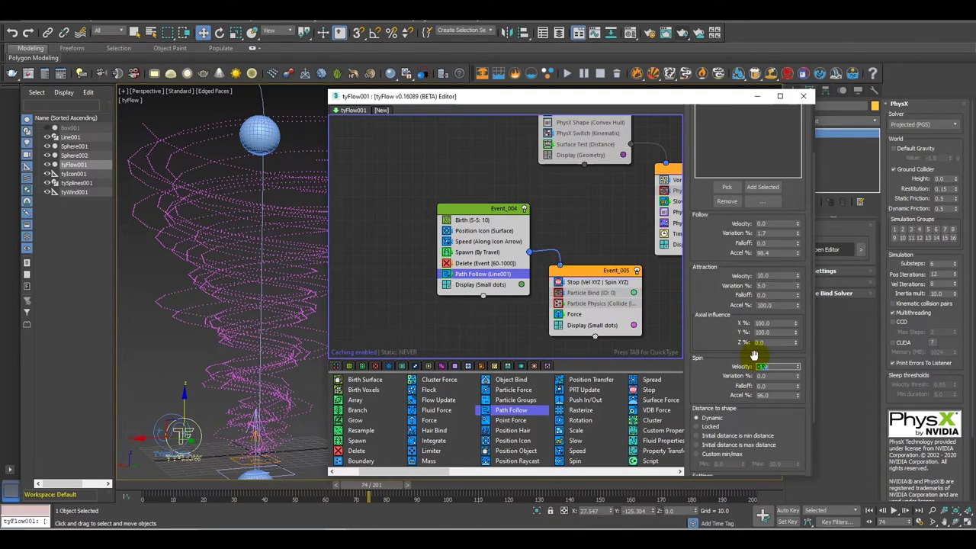
pyautogui.scroll(-5, 294, 341)
pyautogui.keyDown('alt'); pyautogui.moveTo(292, 342); pyautogui.dragTo(308, 340, button='middle'); pyautogui.keyUp('alt')
pyautogui.scroll(3, 301, 339)
pyautogui.moveTo(372, 484)
pyautogui.mouseDown()
pyautogui.moveTo(163, 468)
pyautogui.moveTo(376, 469)
pyautogui.mouseUp()
pyautogui.press('w')
pyautogui.keyDown('alt'); pyautogui.moveTo(283, 358); pyautogui.dragTo(278, 386, button='middle'); pyautogui.keyUp('alt')
# Set the Path Follow Z axial influence to 100%, its attraction velocity to 3 and its spin velocity to -0.1.
pyautogui.moveTo(768, 342); pyautogui.dragTo(690, 337)
pyautogui.write('1')
pyautogui.keyDown('alt'); pyautogui.moveTo(312, 378); pyautogui.dragTo(849, 242, button='middle'); pyautogui.keyUp('alt')
pyautogui.moveTo(797, 280); pyautogui.dragTo(798, 313)
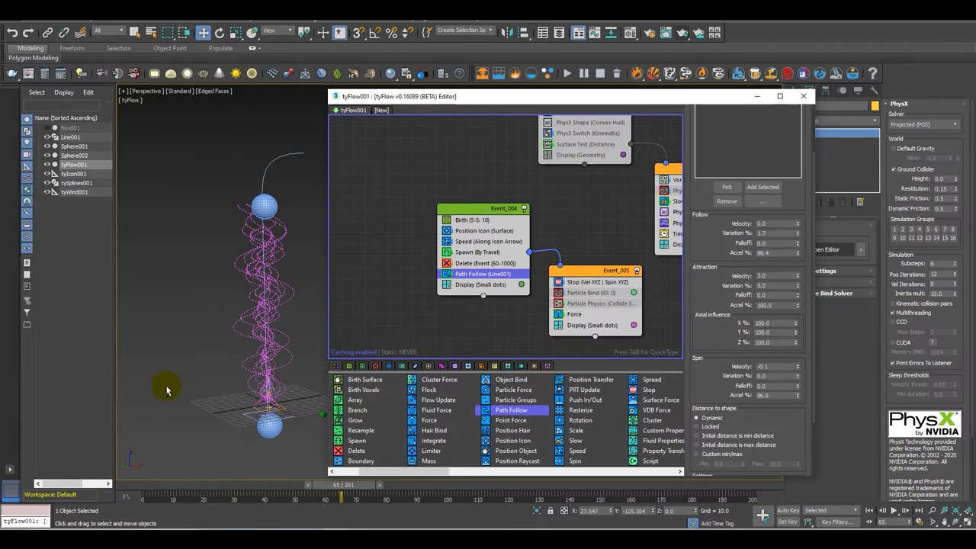
pyautogui.keyDown('alt'); pyautogui.moveTo(166, 387); pyautogui.dragTo(259, 343, button='middle'); pyautogui.keyUp('alt')
pyautogui.scroll(3, 267, 342)
pyautogui.moveTo(359, 485); pyautogui.dragTo(381, 486)
# Set the Path Follow attraction variation to 1% and scrub back to frame 16 to review the trails.
pyautogui.doubleClick(771, 285)
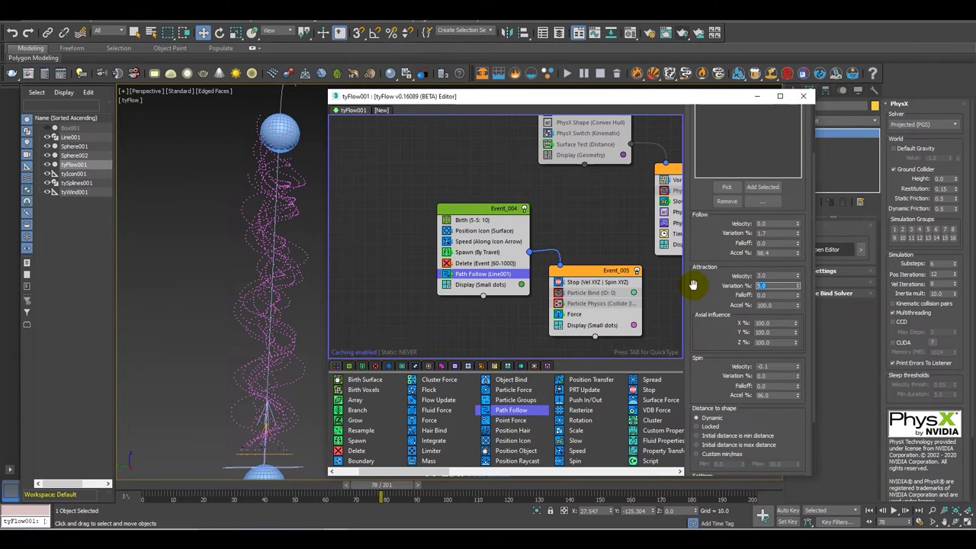
pyautogui.write('1')
pyautogui.press('Return')
pyautogui.moveTo(383, 488); pyautogui.dragTo(231, 457)
# Enable Event_001 and scrub to frame 19 to see the slab fragments together with the trails.
pyautogui.moveTo(568, 164); pyautogui.dragTo(538, 250, button='middle')
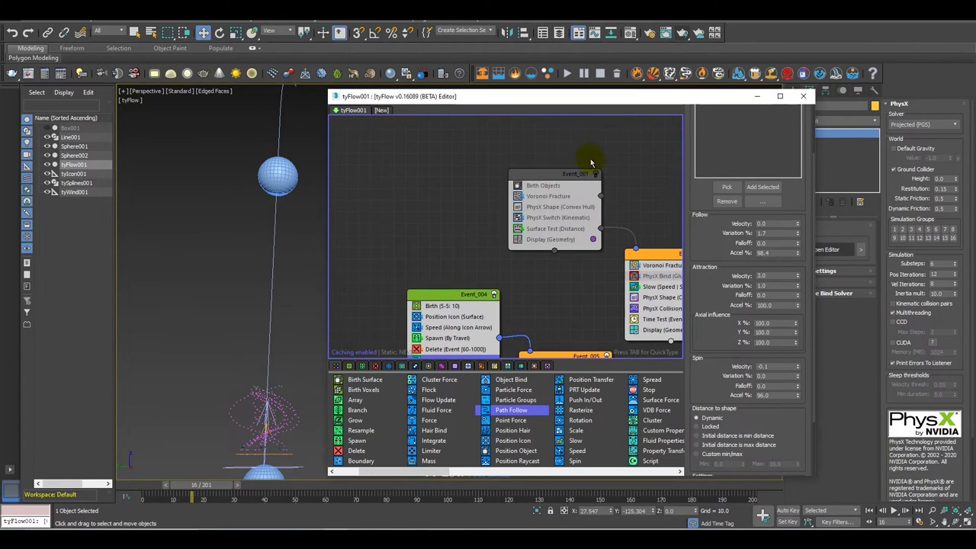
pyautogui.click(596, 175)
pyautogui.click(223, 486)
pyautogui.moveTo(223, 486); pyautogui.dragTo(124, 497)
pyautogui.moveTo(253, 499); pyautogui.dragTo(212, 485)
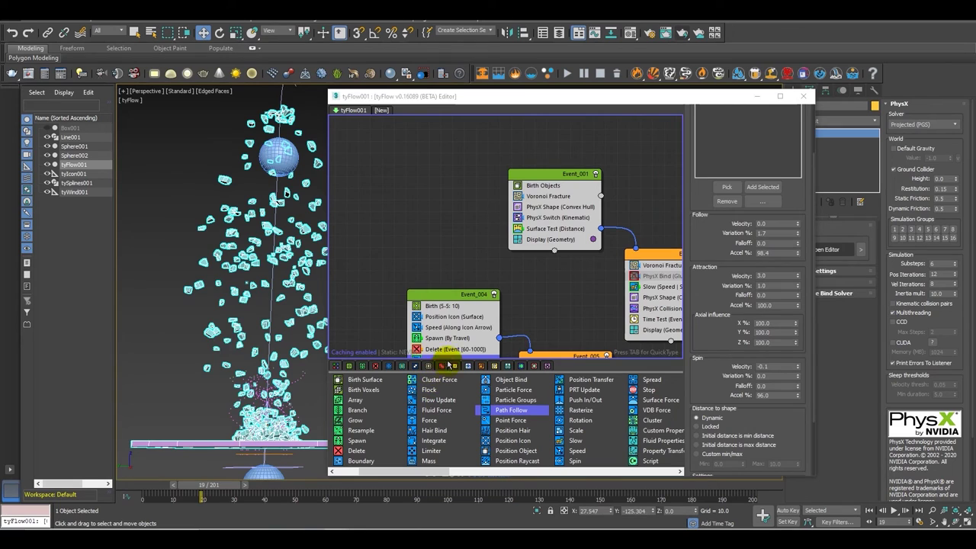
# Set the Event_004 Speed operator's magnitude to 6 and compare the trails with the fragments at frame 18.
pyautogui.click(450, 316)
pyautogui.click(450, 326)
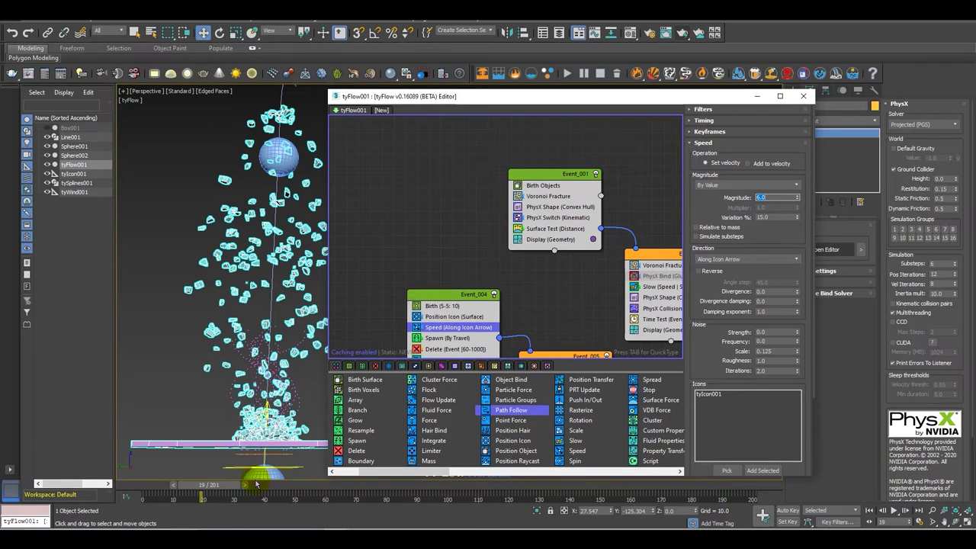
pyautogui.moveTo(235, 489); pyautogui.dragTo(232, 488)
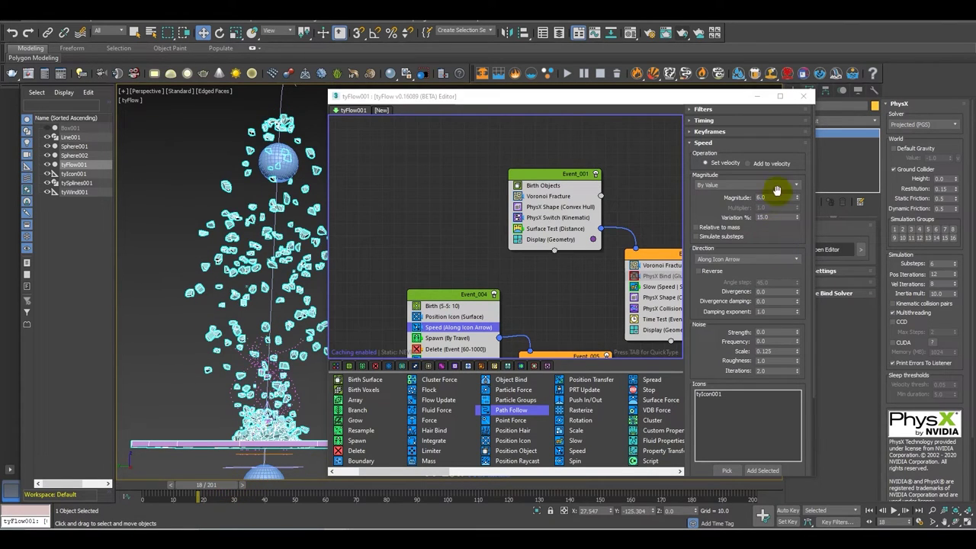
# Set the Event_004 Speed operator's magnitude to 10 and scrub to frame 51 to review the trails.
pyautogui.moveTo(773, 198); pyautogui.dragTo(696, 208)
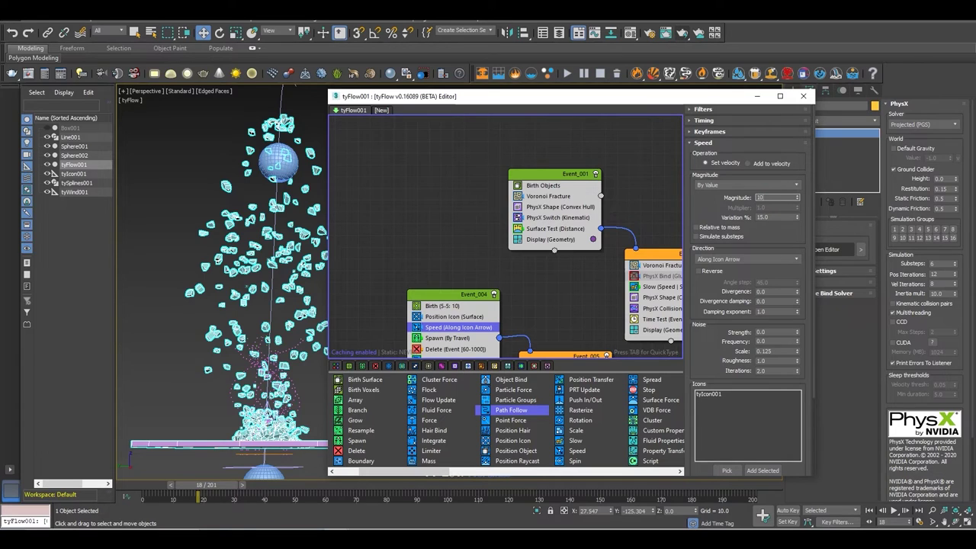
pyautogui.click(659, 291)
pyautogui.moveTo(218, 485); pyautogui.dragTo(295, 450)
pyautogui.moveTo(257, 246); pyautogui.dragTo(262, 363, button='middle')
pyautogui.scroll(-4, 262, 358)
pyautogui.keyDown('alt'); pyautogui.moveTo(263, 336); pyautogui.dragTo(295, 472, button='middle'); pyautogui.keyUp('alt')
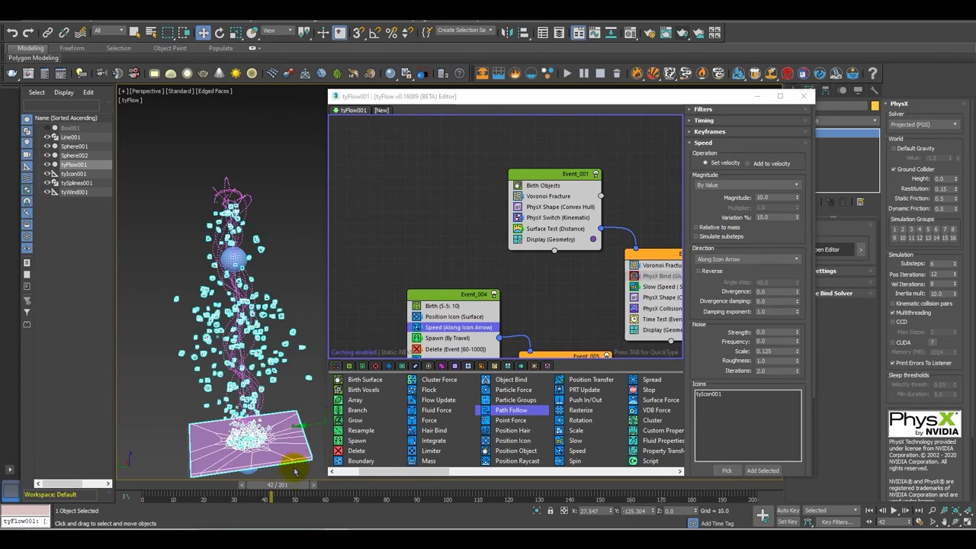
pyautogui.moveTo(305, 486); pyautogui.dragTo(328, 454)
pyautogui.keyDown('alt'); pyautogui.moveTo(251, 357); pyautogui.dragTo(297, 318, button='middle'); pyautogui.keyUp('alt')
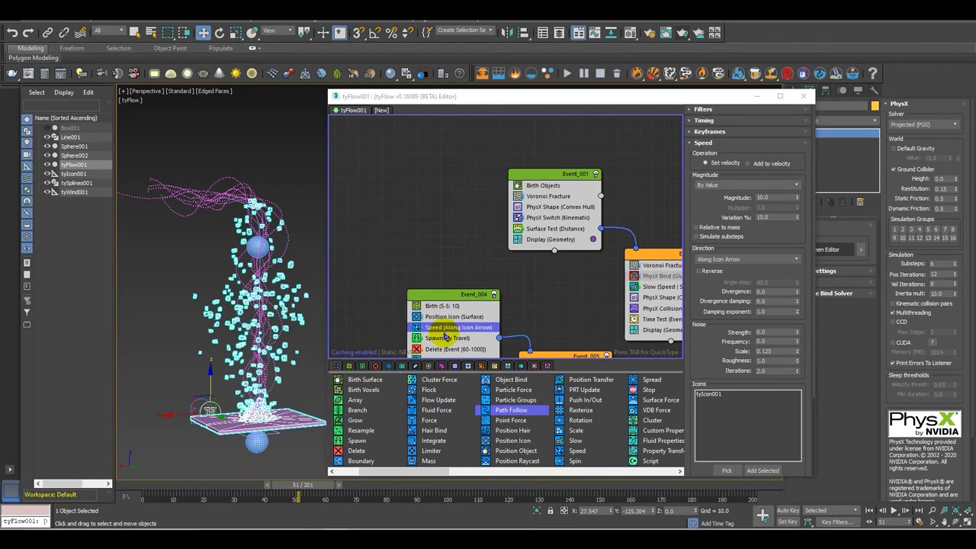
# Start the Event_004 Delete operator's event age range at 25 and scrub to frame 77 to check the trails.
pyautogui.moveTo(449, 350); pyautogui.dragTo(474, 296, button='middle')
pyautogui.click(479, 293)
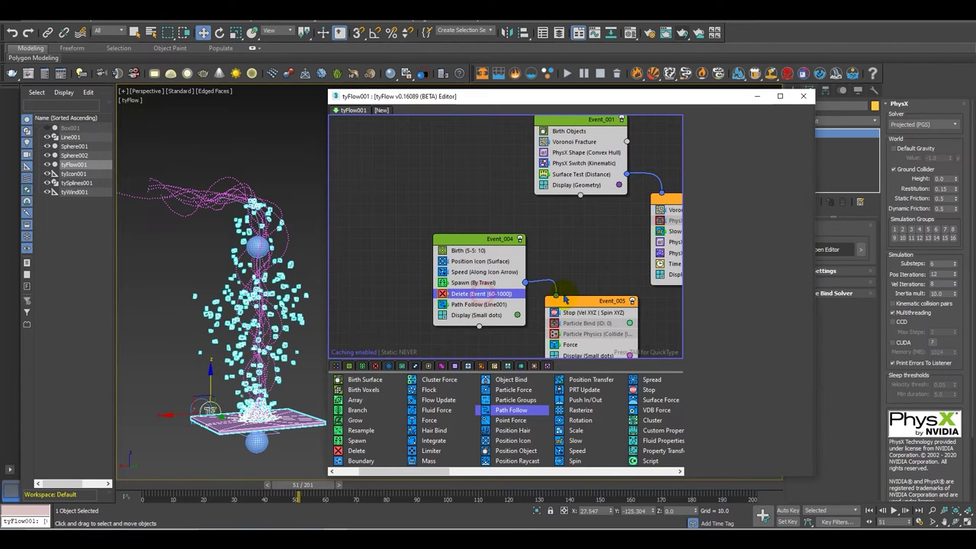
pyautogui.moveTo(713, 153); pyautogui.dragTo(609, 144)
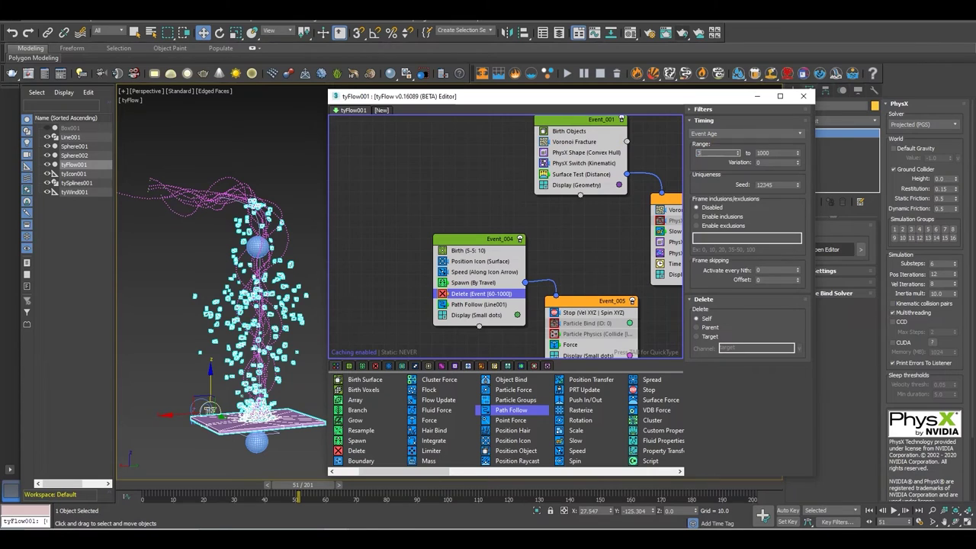
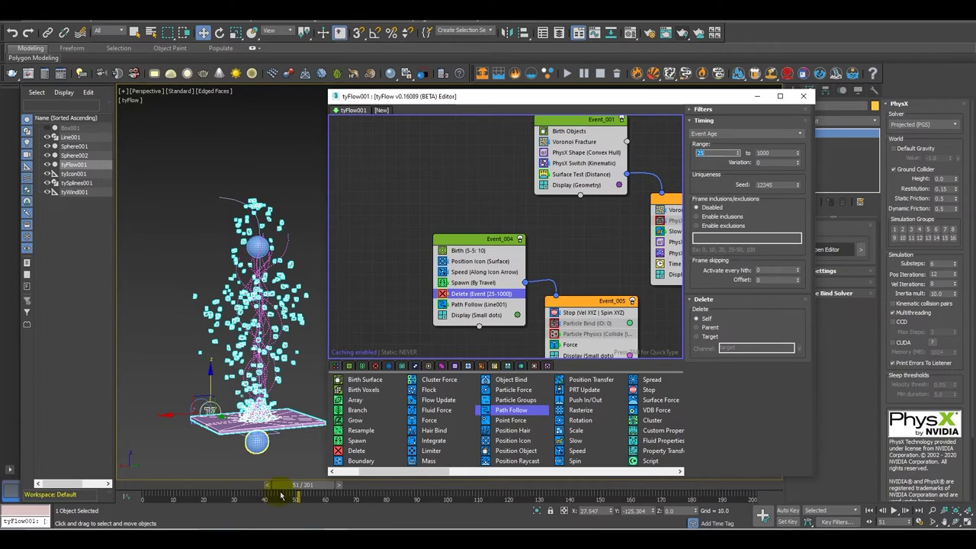
pyautogui.moveTo(276, 485); pyautogui.dragTo(360, 438)
pyautogui.keyDown('alt'); pyautogui.moveTo(225, 346); pyautogui.dragTo(247, 334, button='middle'); pyautogui.keyUp('alt')
pyautogui.press('w')
pyautogui.moveTo(248, 393)
pyautogui.mouseDown(button='middle')
pyautogui.moveTo(258, 354)
pyautogui.moveTo(266, 384)
pyautogui.moveTo(234, 399)
pyautogui.mouseUp(button='middle')
pyautogui.scroll(4, 256, 362)
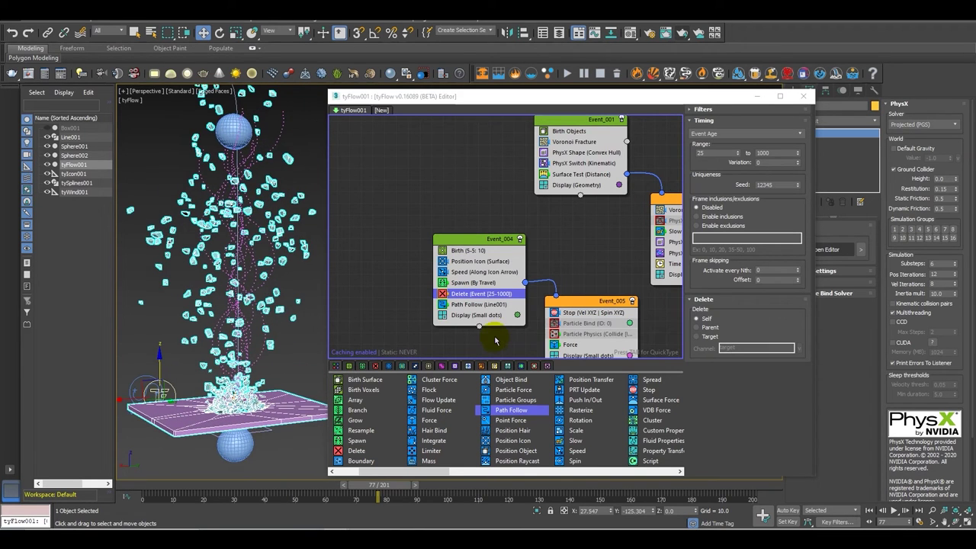
# Give Event_005's Force operator turbulence noise and add a Time Test operator directly below it.
pyautogui.moveTo(488, 334); pyautogui.dragTo(427, 235, button='middle')
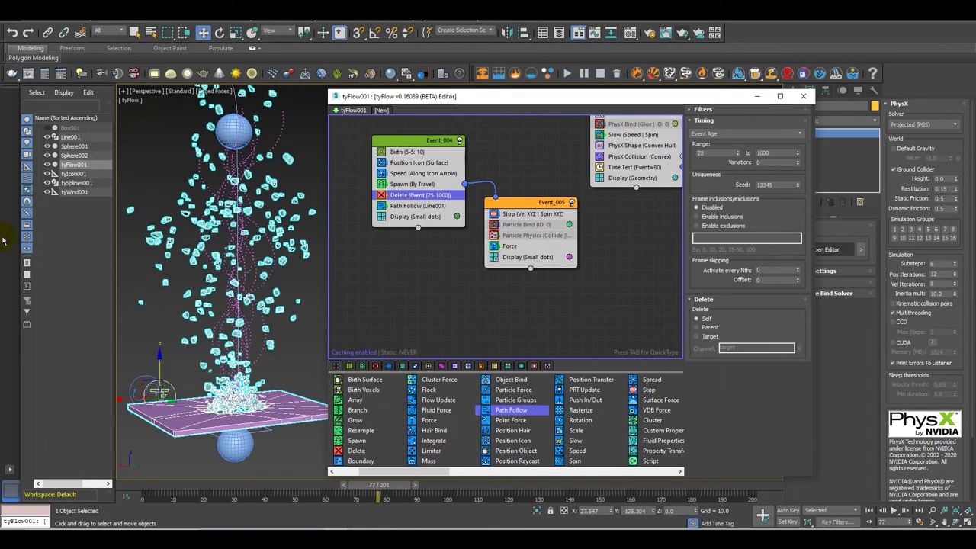
pyautogui.moveTo(580, 314); pyautogui.dragTo(547, 317, button='middle')
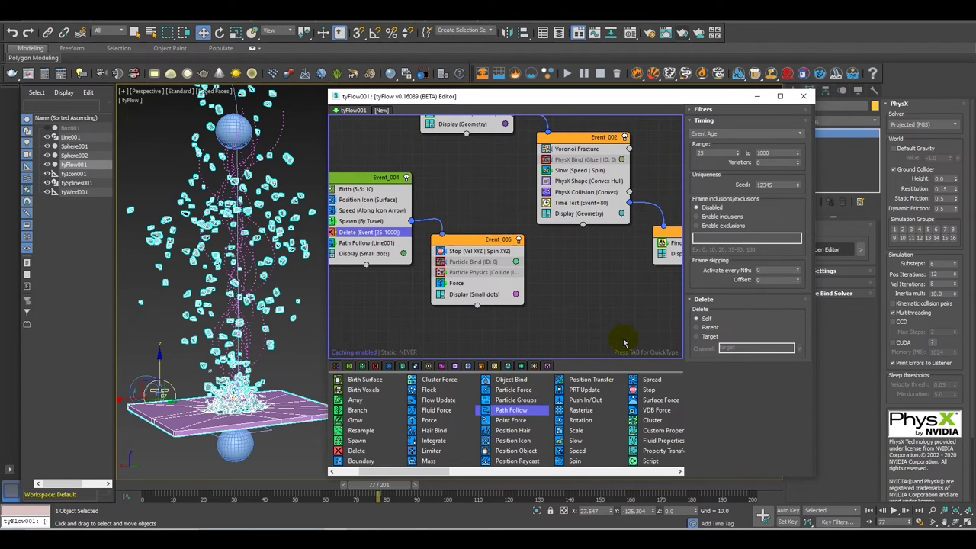
pyautogui.moveTo(451, 477); pyautogui.dragTo(462, 475)
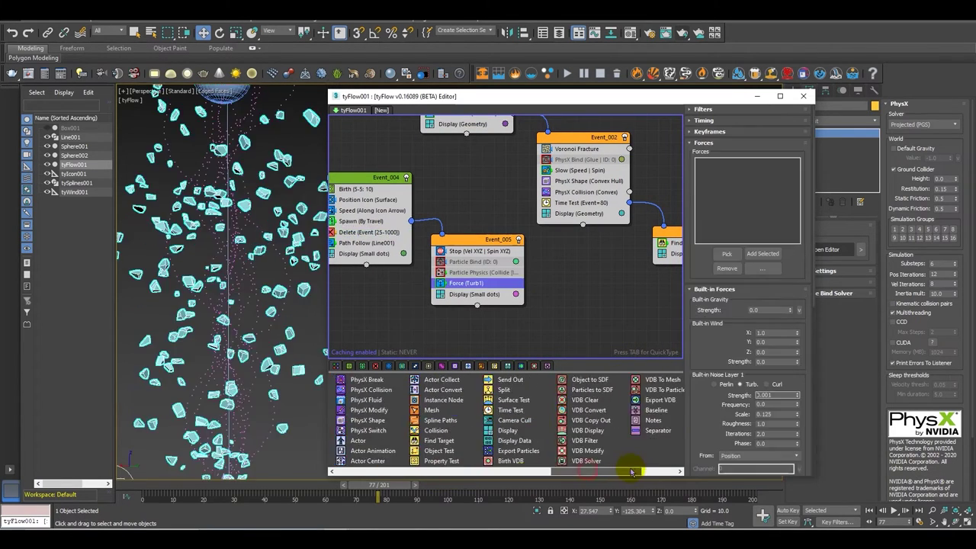
pyautogui.moveTo(632, 471); pyautogui.dragTo(583, 472)
pyautogui.moveTo(571, 408); pyautogui.dragTo(458, 294)
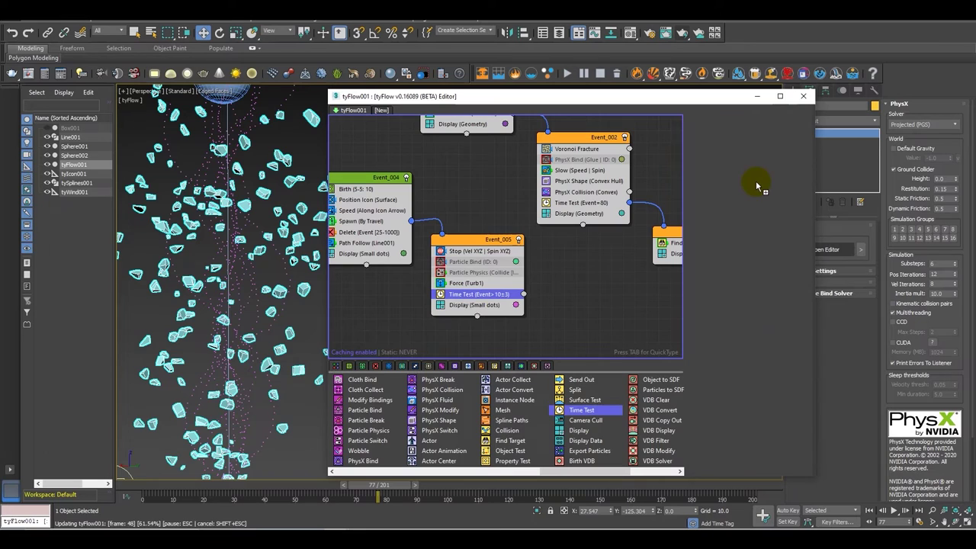
# Return to frame 0 and set the Time Test to be true when event age is Equal to 30.
pyautogui.click(147, 485)
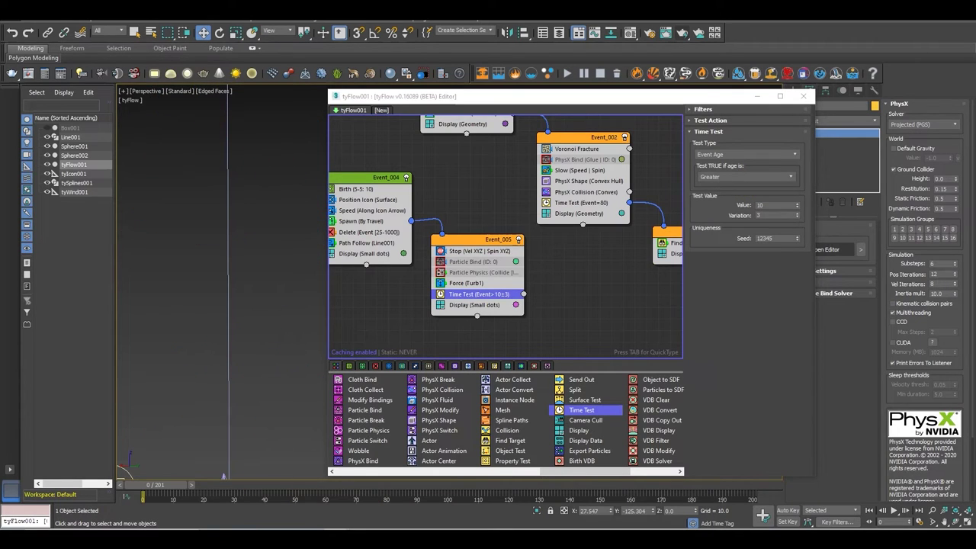
pyautogui.click(713, 177)
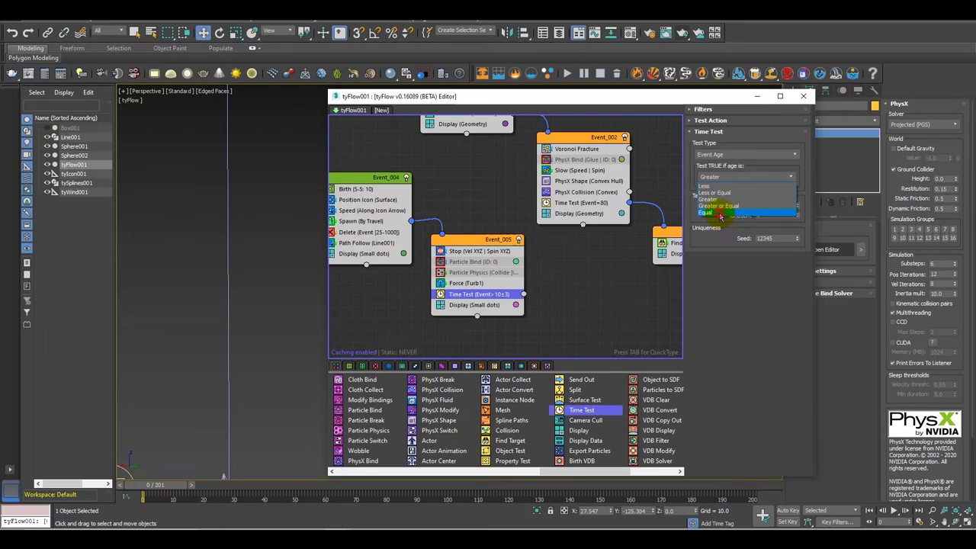
pyautogui.click(720, 214)
pyautogui.click(771, 204)
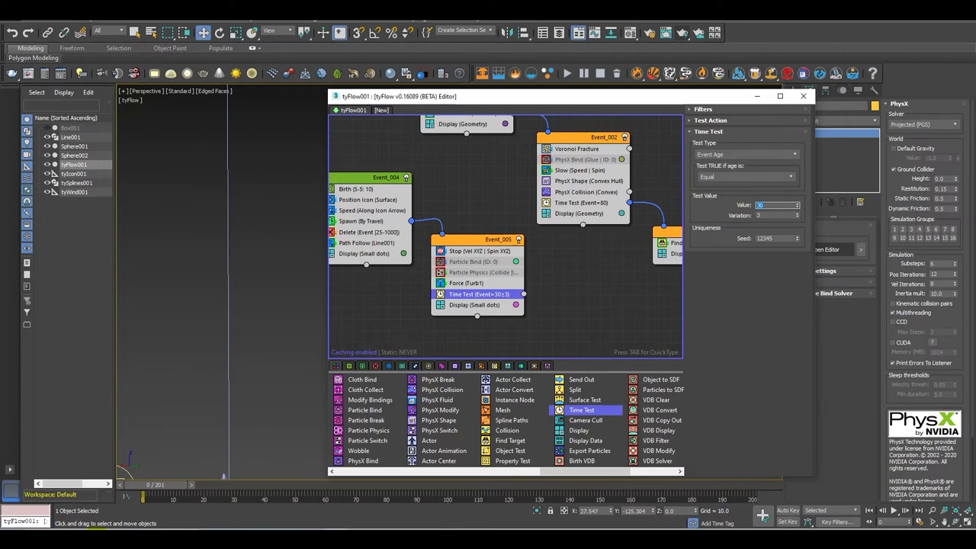
pyautogui.click(169, 489)
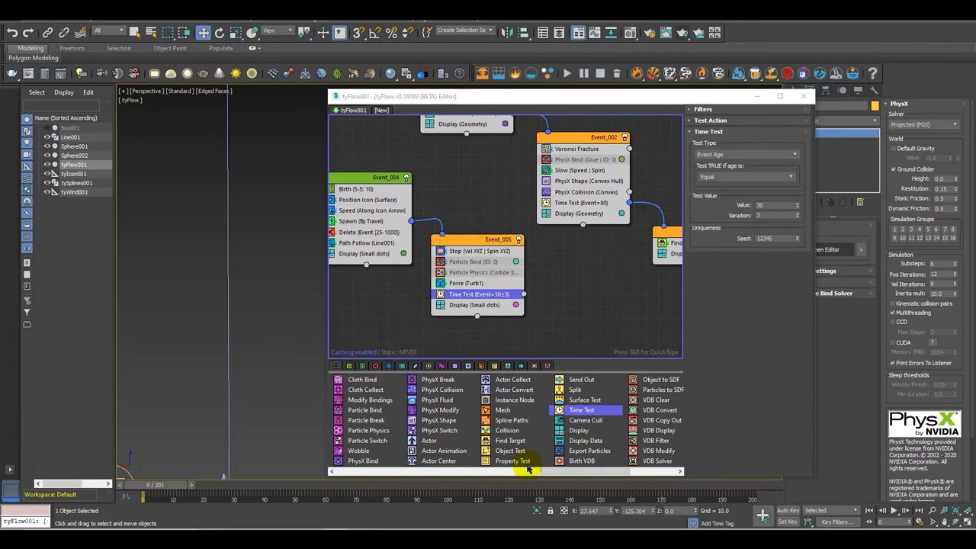
# Create a new event with a cyan geometry Display operator and connect Event_005's Time Test output to it.
pyautogui.moveTo(579, 430); pyautogui.dragTo(622, 330)
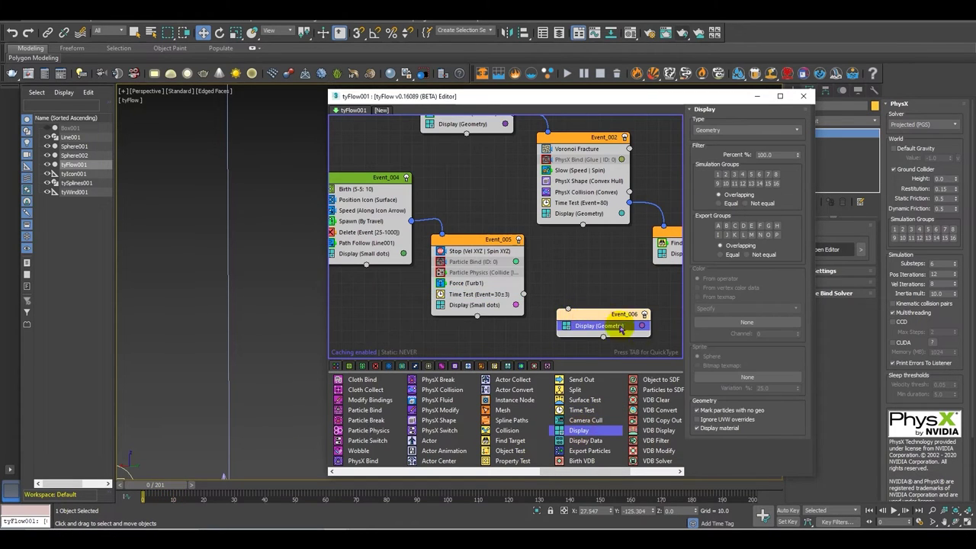
pyautogui.click(643, 330)
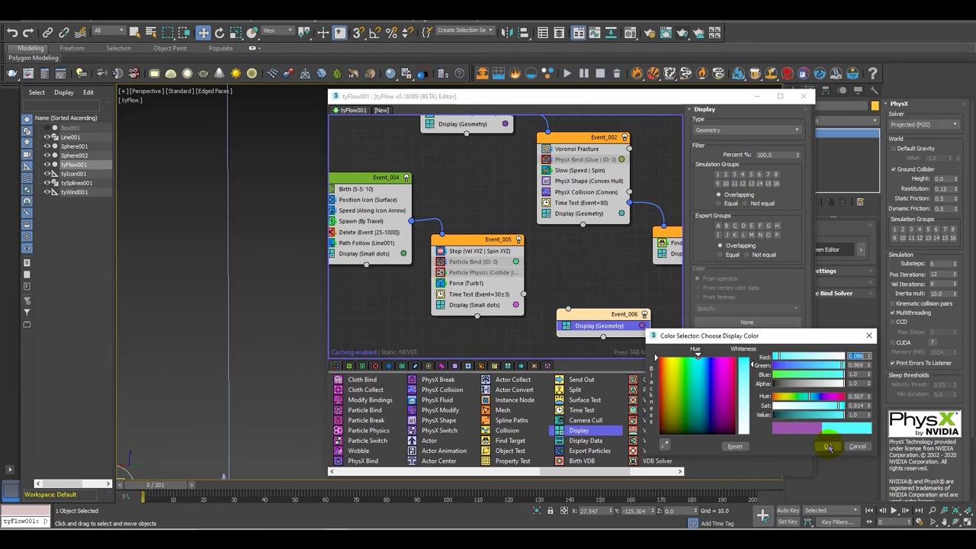
pyautogui.moveTo(179, 488); pyautogui.dragTo(307, 489)
pyautogui.moveTo(525, 297); pyautogui.dragTo(571, 313)
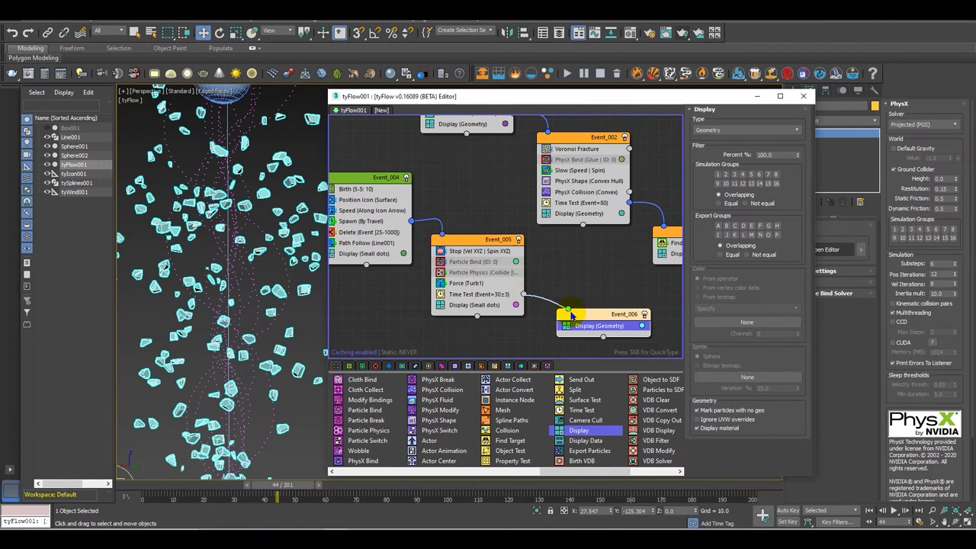
pyautogui.click(562, 265)
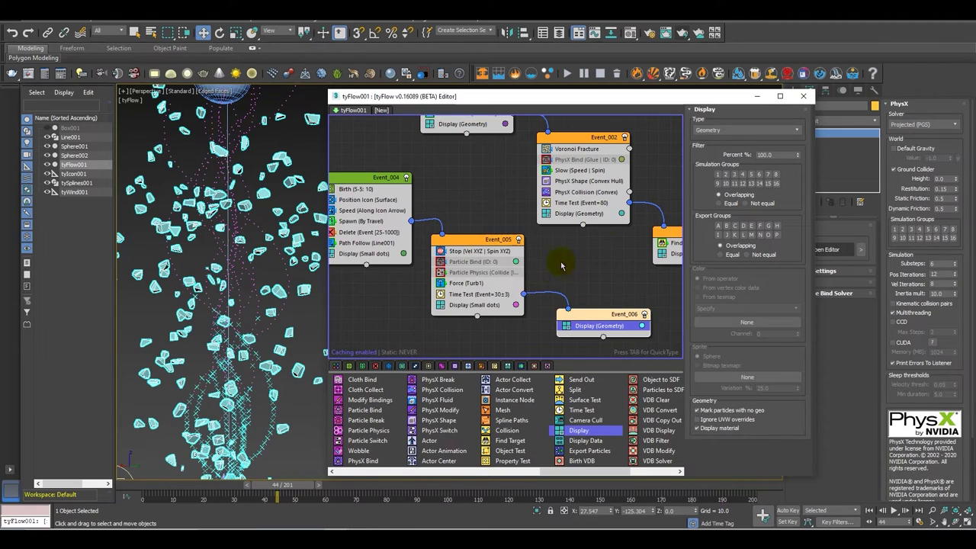
# Reset the Time Test variation to 0 and scrub to frame 88 to review the transition to Event_006.
pyautogui.click(497, 296)
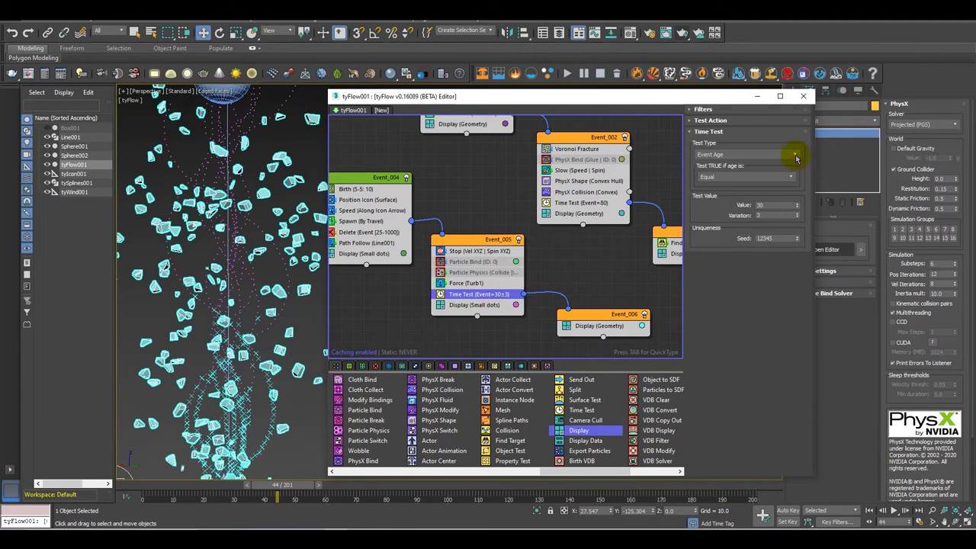
pyautogui.rightClick(800, 218)
pyautogui.scroll(-3, 250, 357)
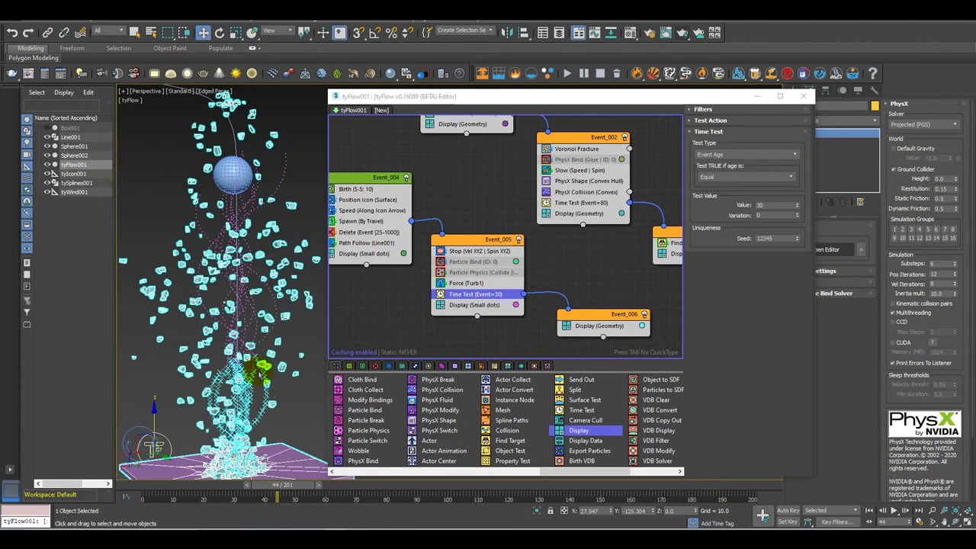
pyautogui.moveTo(332, 487); pyautogui.dragTo(431, 472)
pyautogui.press('w')
# Set the Time Test value to 60 and scrub back to frame 84 to compare the timing.
pyautogui.doubleClick(772, 206)
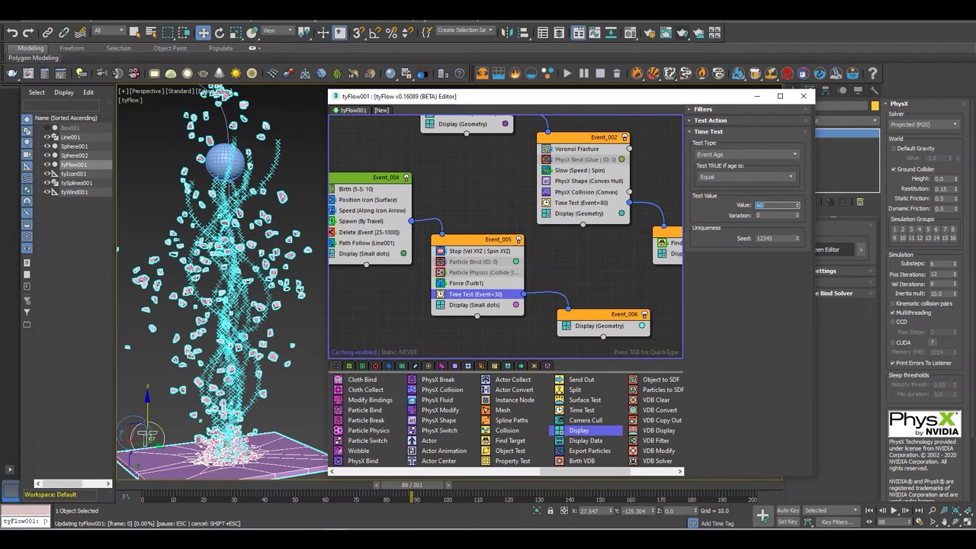
pyautogui.write('60')
pyautogui.press('Return')
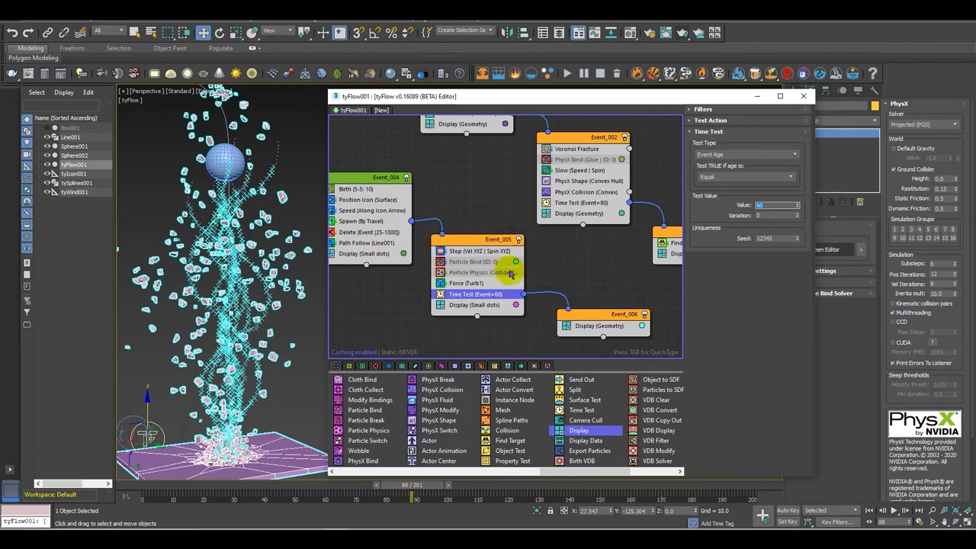
pyautogui.moveTo(437, 489); pyautogui.dragTo(407, 499)
# Copy the Find Target operator into Event_006 above its Display, scrub through the pull-back motion and return to frame 42.
pyautogui.moveTo(595, 321); pyautogui.dragTo(549, 315, button='middle')
pyautogui.moveTo(648, 239); pyautogui.dragTo(577, 329)
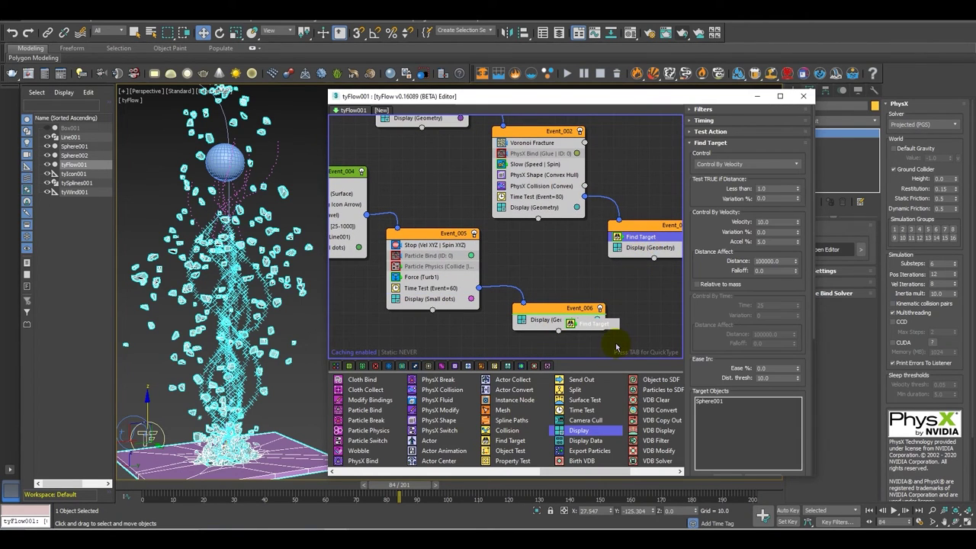
pyautogui.moveTo(571, 337); pyautogui.dragTo(570, 328)
pyautogui.moveTo(412, 500); pyautogui.dragTo(517, 497)
pyautogui.moveTo(558, 495); pyautogui.dragTo(579, 495)
pyautogui.moveTo(485, 497); pyautogui.dragTo(291, 450)
# Add a Spline Paths operator to Event_006 in Siblings mode and assign tySplines001 as its spline path object at frame 0.
pyautogui.moveTo(518, 422); pyautogui.dragTo(557, 330)
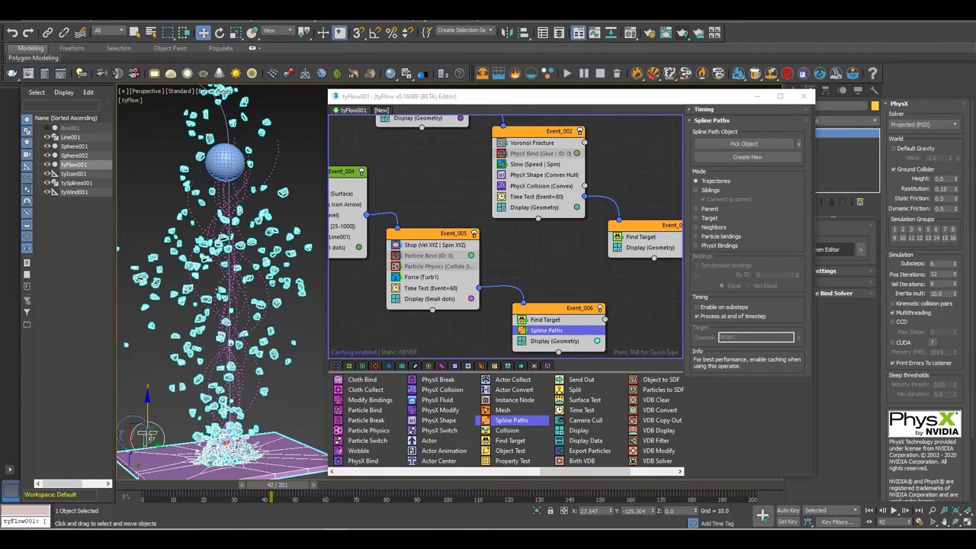
pyautogui.click(705, 190)
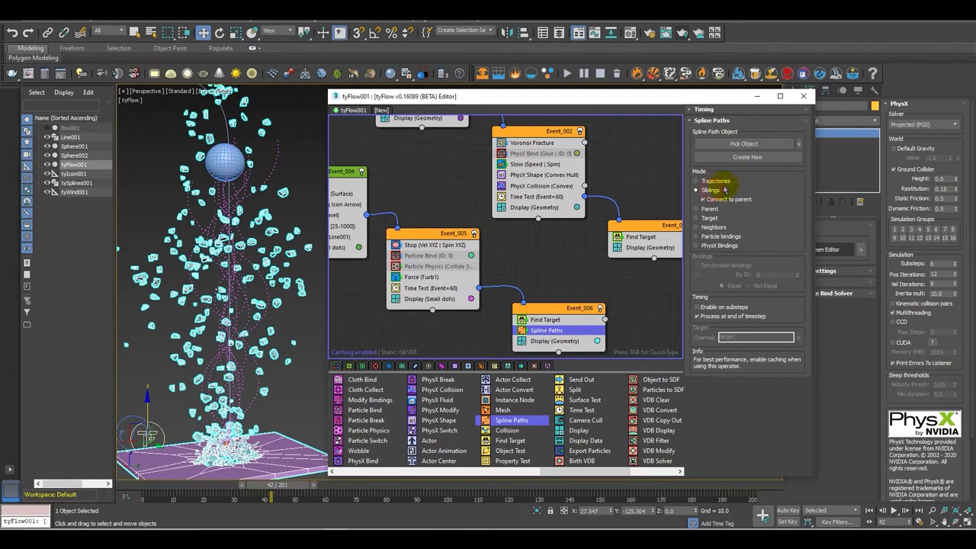
pyautogui.click(737, 144)
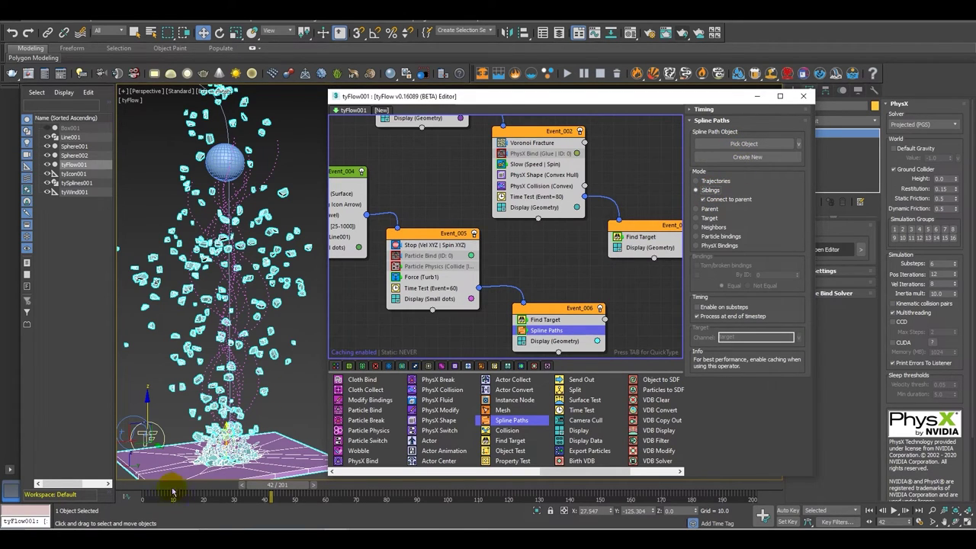
pyautogui.moveTo(175, 496); pyautogui.dragTo(126, 485)
pyautogui.click(740, 144)
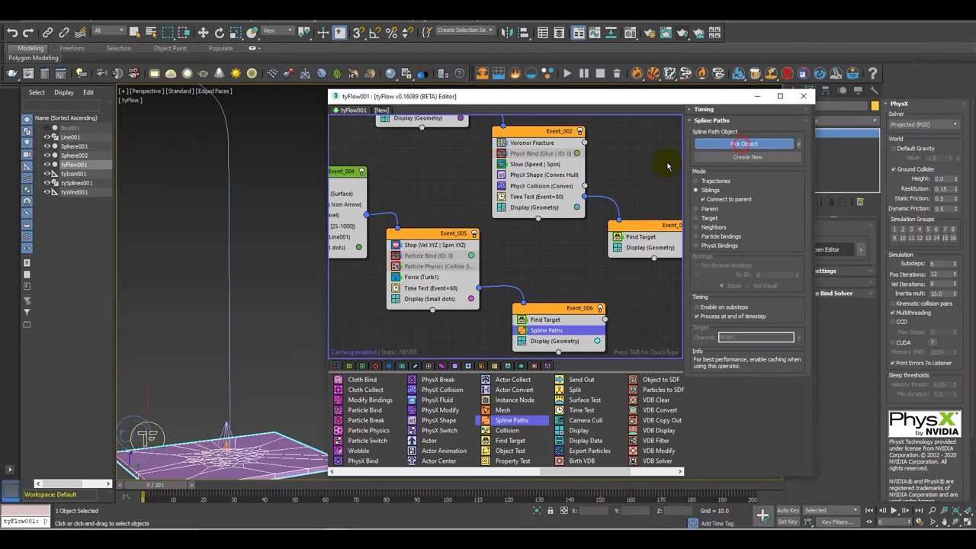
pyautogui.click(76, 183)
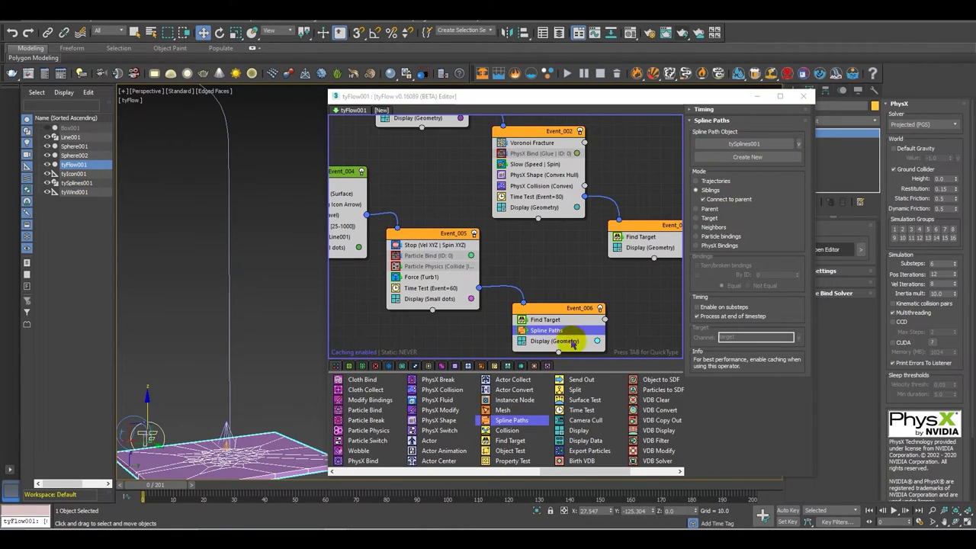
# Copy the Spline Paths operator into Event_005 above the Time Test and scrub to frame 111 to view the splines.
pyautogui.keyDown('ctrl'); pyautogui.moveTo(538, 330); pyautogui.dragTo(491, 287); pyautogui.keyUp('ctrl')
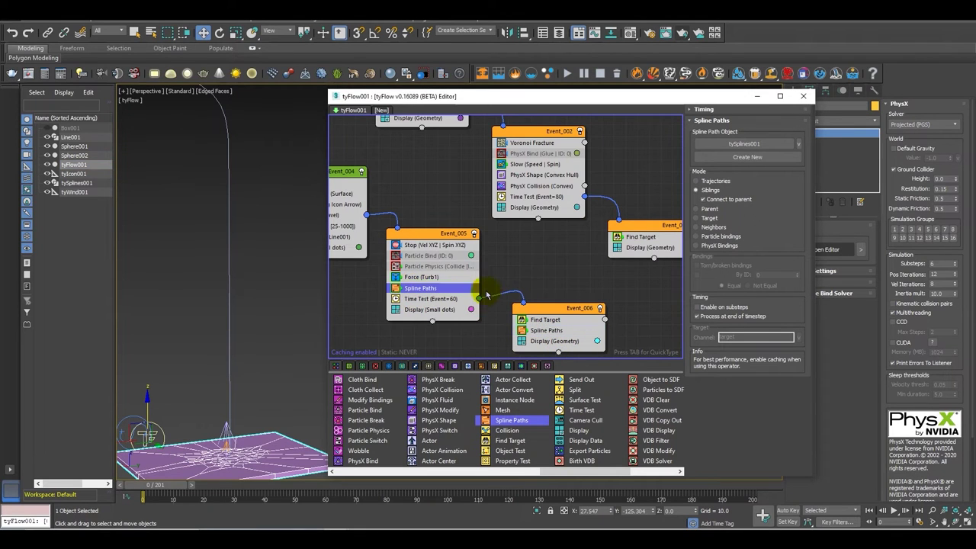
pyautogui.moveTo(178, 489); pyautogui.dragTo(354, 489)
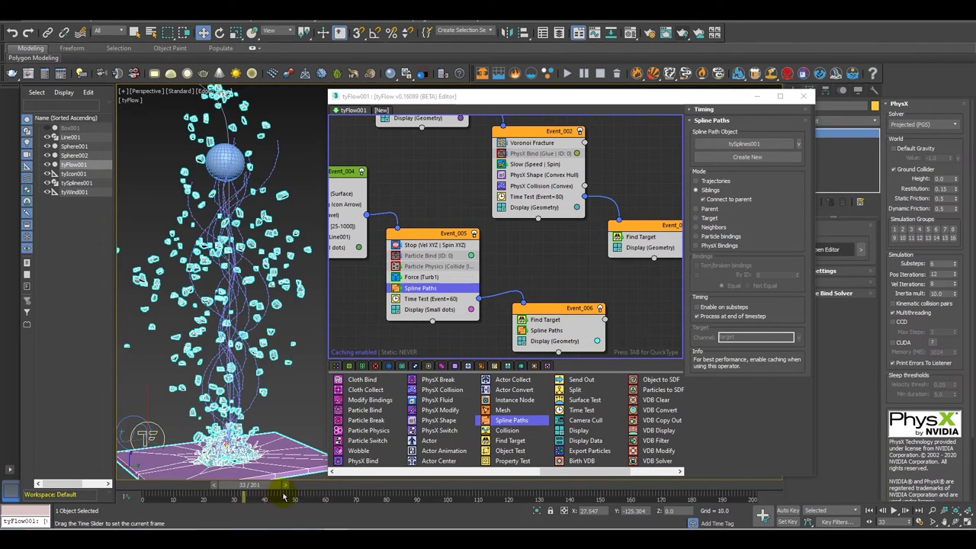
pyautogui.moveTo(354, 491); pyautogui.dragTo(488, 488)
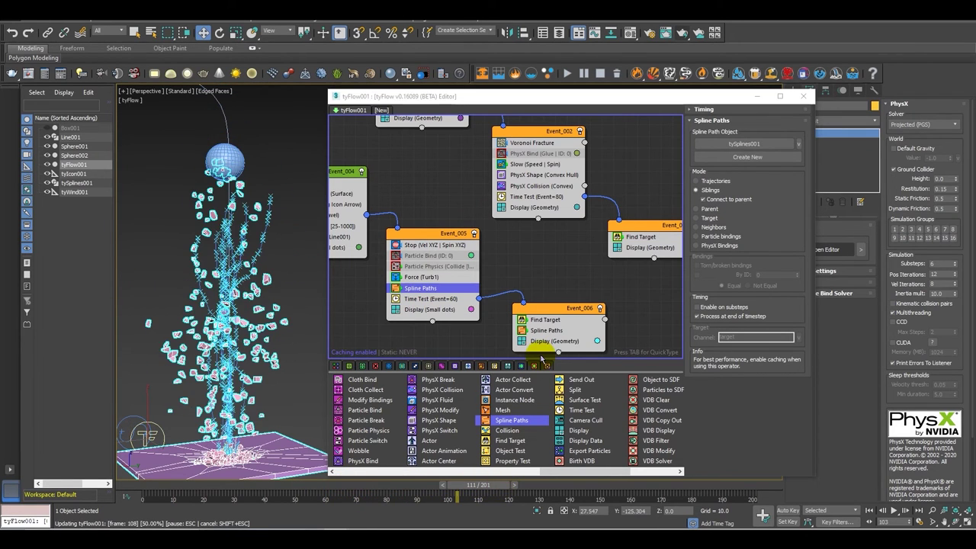
# Disable the Display operators in Event_006 and Event_005 so the trail particles are hidden.
pyautogui.click(543, 341)
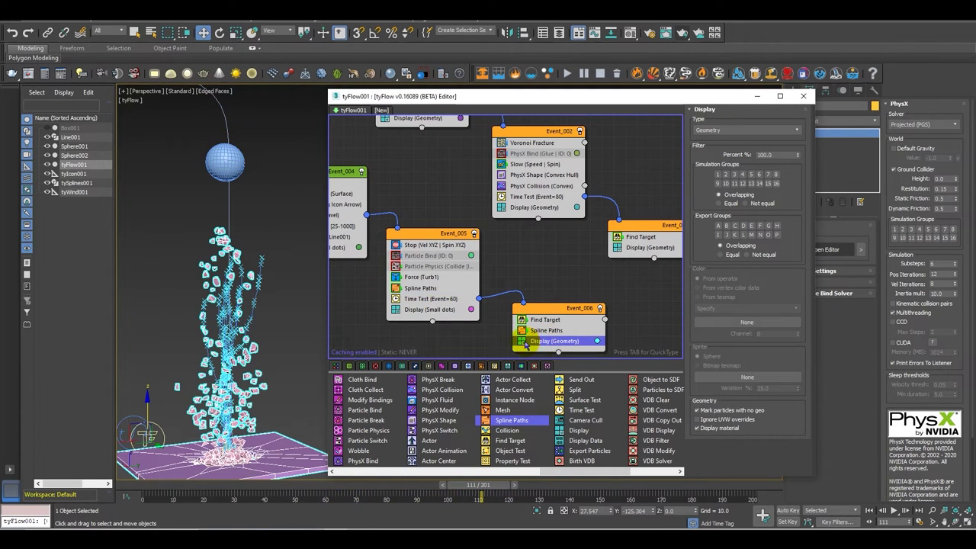
pyautogui.click(523, 342)
pyautogui.click(396, 311)
pyautogui.keyDown('alt'); pyautogui.moveTo(262, 388); pyautogui.dragTo(340, 394, button='middle'); pyautogui.keyUp('alt')
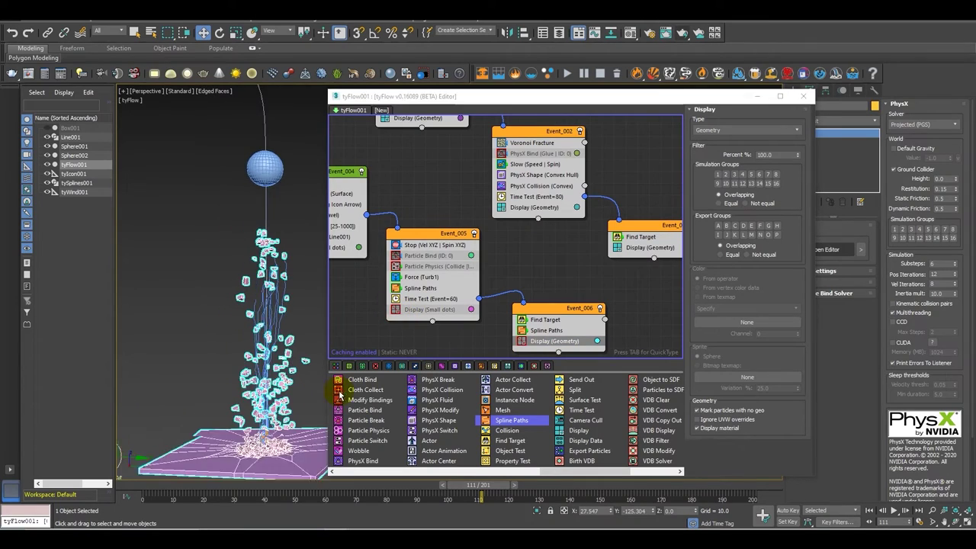
# Minimise the tyFlow editor, clear the selection and examine the generated spline trails among the fragments up close.
pyautogui.click(756, 96)
pyautogui.moveTo(380, 319); pyautogui.dragTo(490, 287, button='middle')
pyautogui.scroll(3, 433, 375)
pyautogui.keyDown('alt'); pyautogui.moveTo(432, 376); pyautogui.dragTo(515, 406, button='middle'); pyautogui.keyUp('alt')
pyautogui.click(540, 248)
pyautogui.keyDown('alt'); pyautogui.moveTo(540, 248); pyautogui.dragTo(447, 327, button='middle'); pyautogui.keyUp('alt')
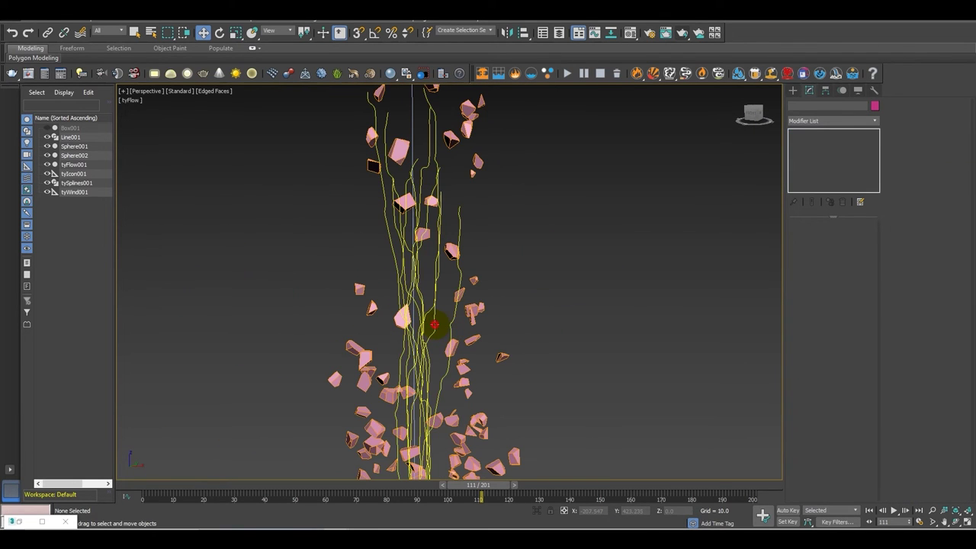
# Apply a tySplineMesher modifier to tySplines001 and set its radius to 0.15.
pyautogui.click(434, 326)
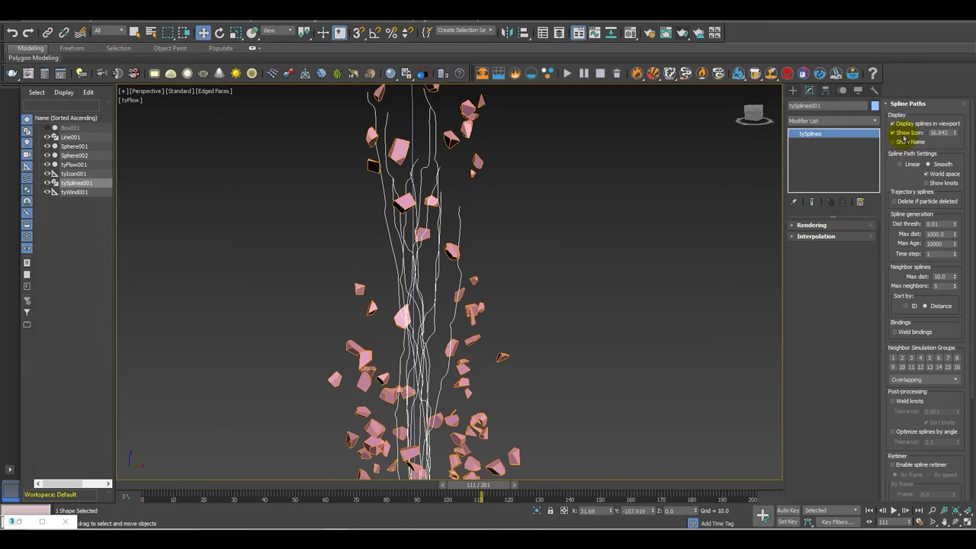
pyautogui.click(835, 124)
pyautogui.press('r')
pyautogui.click(826, 126)
pyautogui.click(826, 123)
pyautogui.moveTo(942, 123); pyautogui.dragTo(902, 130)
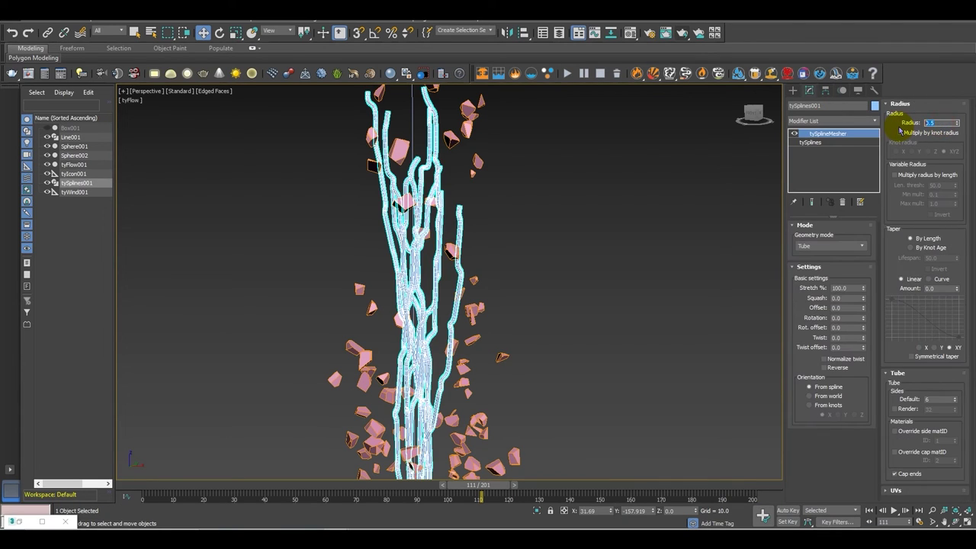
pyautogui.write('0.15')
pyautogui.press('Return')
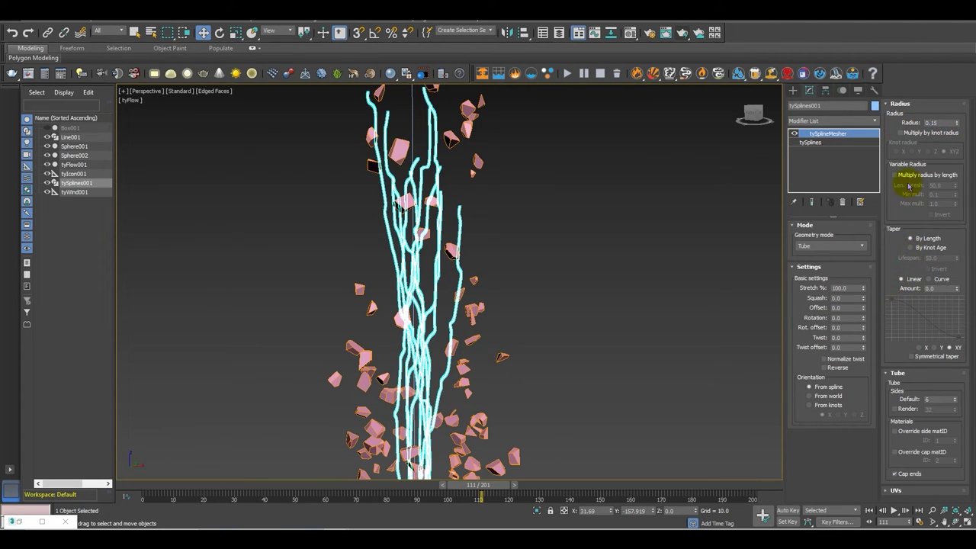
# Reduce the mesher's default tube sides to 2 and turn off edged faces in the viewport.
pyautogui.click(954, 402)
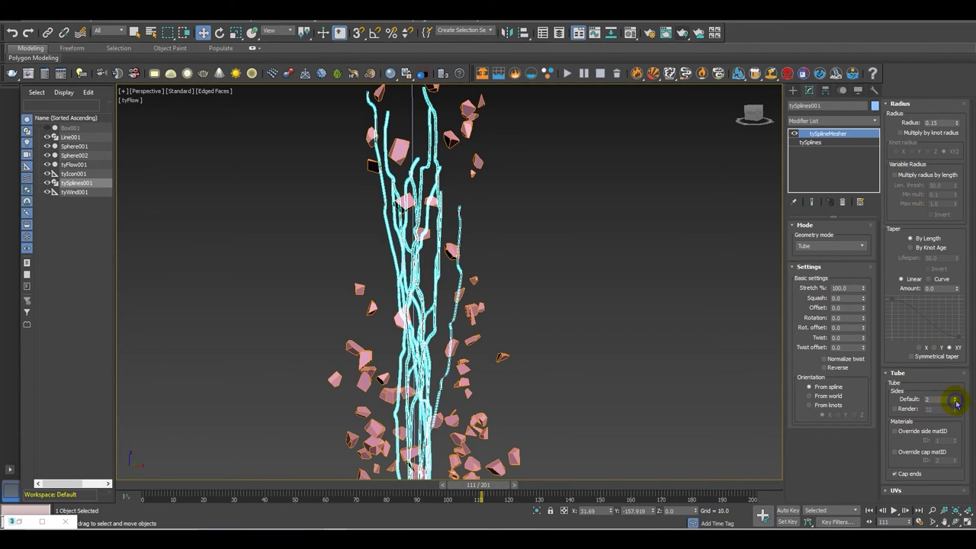
pyautogui.moveTo(527, 369); pyautogui.dragTo(532, 352, button='middle')
pyautogui.click(534, 369)
pyautogui.scroll(3, 459, 372)
pyautogui.scroll(2, 459, 372)
pyautogui.press('F4')
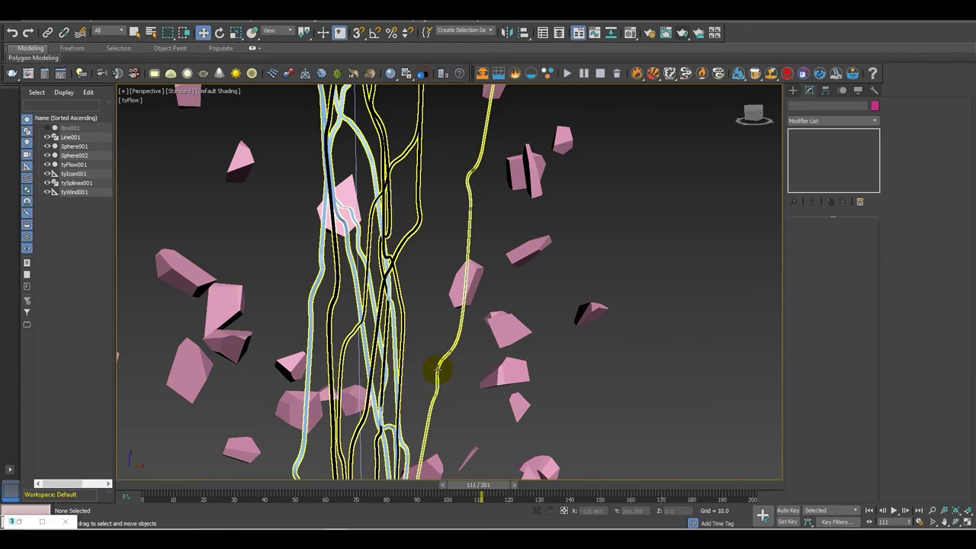
# Set the mesher radius to 0.25, switch the taper to Curve and make it rise from zero at the start to full width.
pyautogui.click(437, 374)
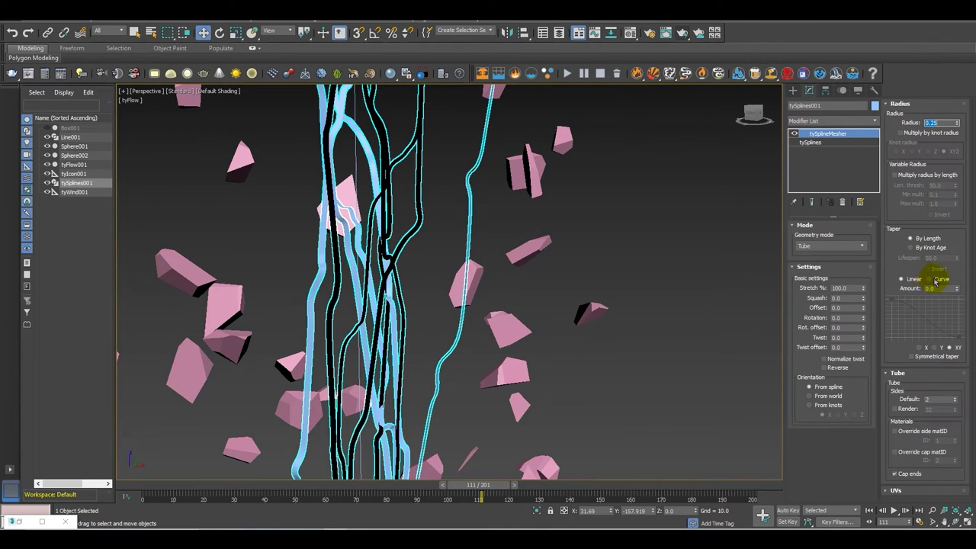
pyautogui.click(929, 279)
pyautogui.scroll(-2, 540, 307)
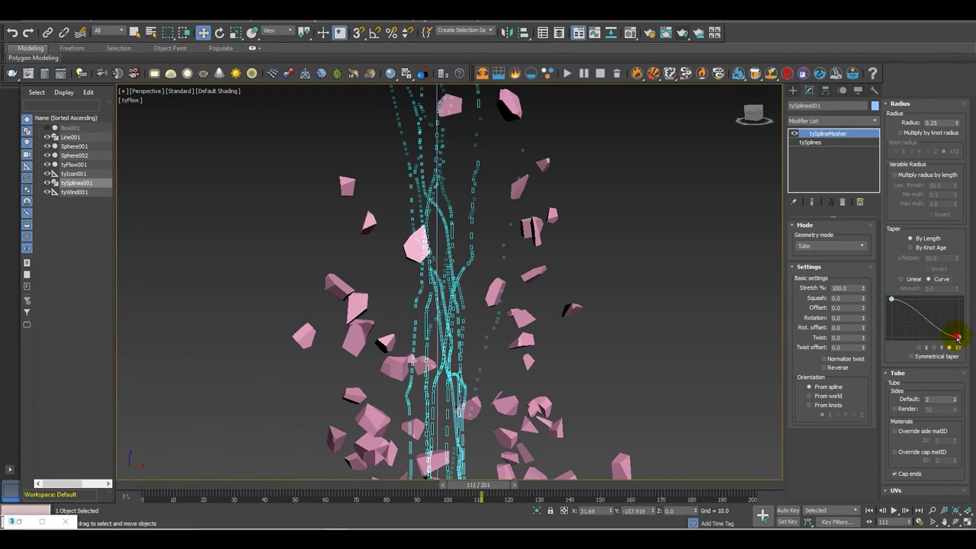
pyautogui.click(892, 301)
pyautogui.click(913, 339)
pyautogui.moveTo(913, 299); pyautogui.dragTo(959, 301)
pyautogui.click(580, 351)
# Bring the taper curve's end point down to zero so the curve forms an arch.
pyautogui.moveTo(580, 305); pyautogui.dragTo(461, 326, button='middle')
pyautogui.scroll(-5, 582, 203)
pyautogui.scroll(3, 580, 283)
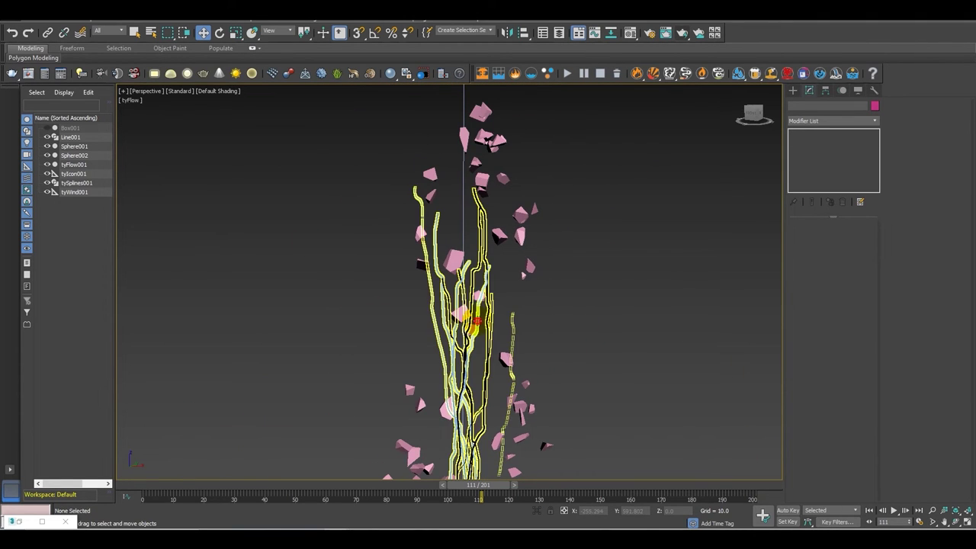
pyautogui.click(480, 326)
pyautogui.scroll(2, 480, 326)
pyautogui.moveTo(959, 304); pyautogui.dragTo(944, 341)
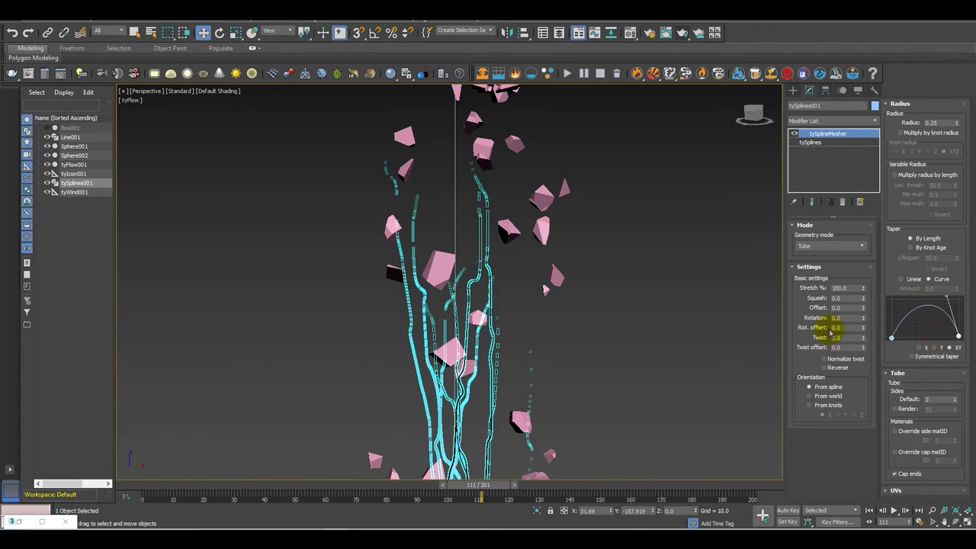
# Scrub the animation up to frame 136 and examine the tapered spline tubes and the gathering fragments up close.
pyautogui.click(577, 345)
pyautogui.scroll(4, 425, 209)
pyautogui.scroll(3, 344, 228)
pyautogui.scroll(-5, 364, 283)
pyautogui.moveTo(436, 407); pyautogui.dragTo(469, 276, button='middle')
pyautogui.scroll(3, 464, 212)
pyautogui.moveTo(479, 218); pyautogui.dragTo(281, 374, button='middle')
pyautogui.scroll(-4, 458, 274)
pyautogui.moveTo(193, 489); pyautogui.dragTo(336, 475)
pyautogui.press('w')
pyautogui.scroll(-4, 383, 431)
pyautogui.scroll(3, 445, 414)
pyautogui.moveTo(492, 408); pyautogui.dragTo(458, 407, button='middle')
pyautogui.moveTo(335, 480); pyautogui.dragTo(149, 479)
pyautogui.moveTo(227, 482); pyautogui.dragTo(548, 453)
pyautogui.scroll(10, 526, 456)
pyautogui.press('w')
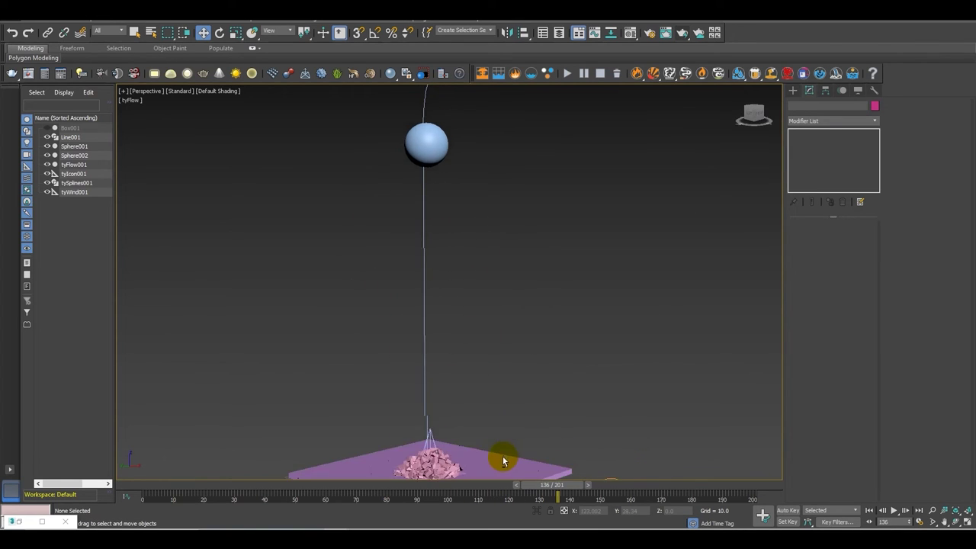
pyautogui.scroll(-8, 460, 396)
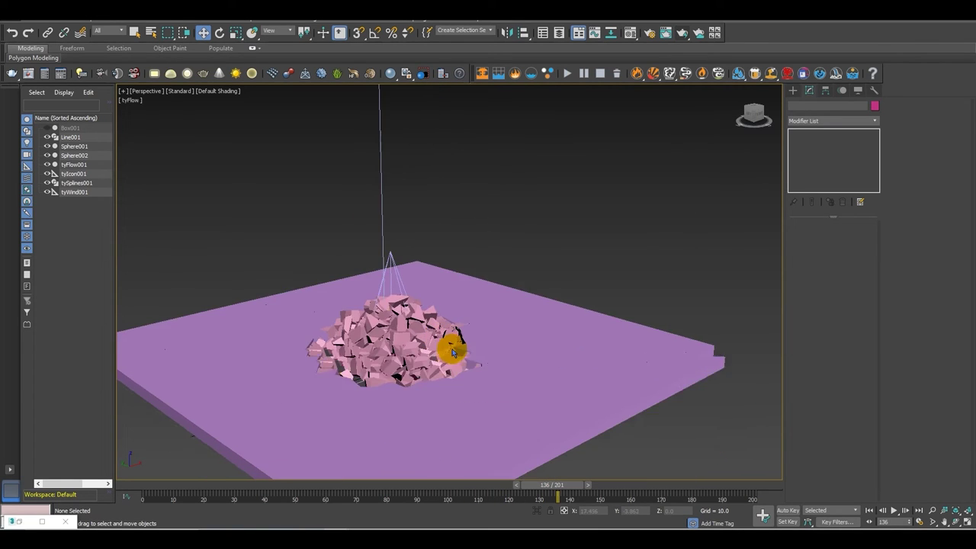
# Return to frame 0 and create a PBomb space warp near the middle of the slab.
pyautogui.moveTo(559, 486); pyautogui.dragTo(152, 465)
pyautogui.click(794, 93)
pyautogui.click(855, 105)
pyautogui.click(811, 174)
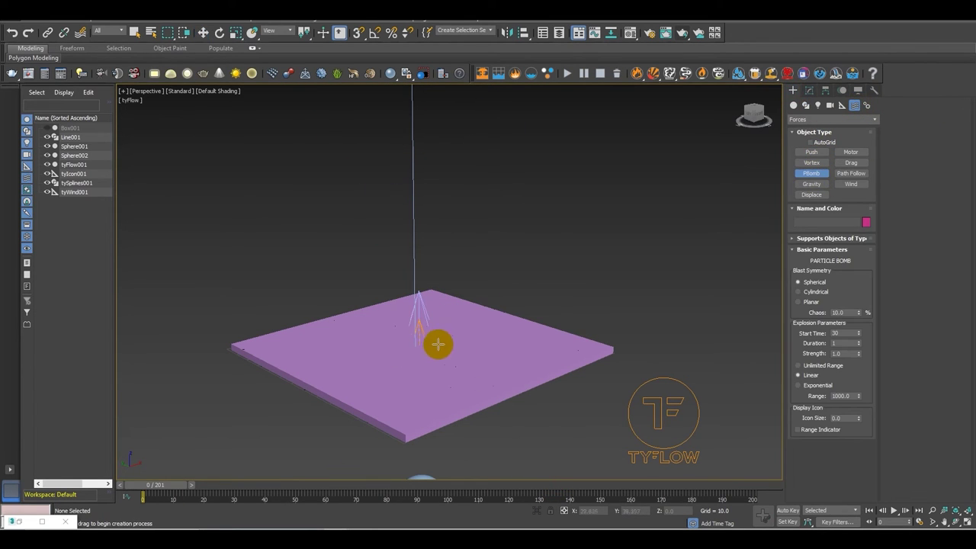
pyautogui.moveTo(428, 351); pyautogui.dragTo(435, 360)
pyautogui.rightClick(435, 361)
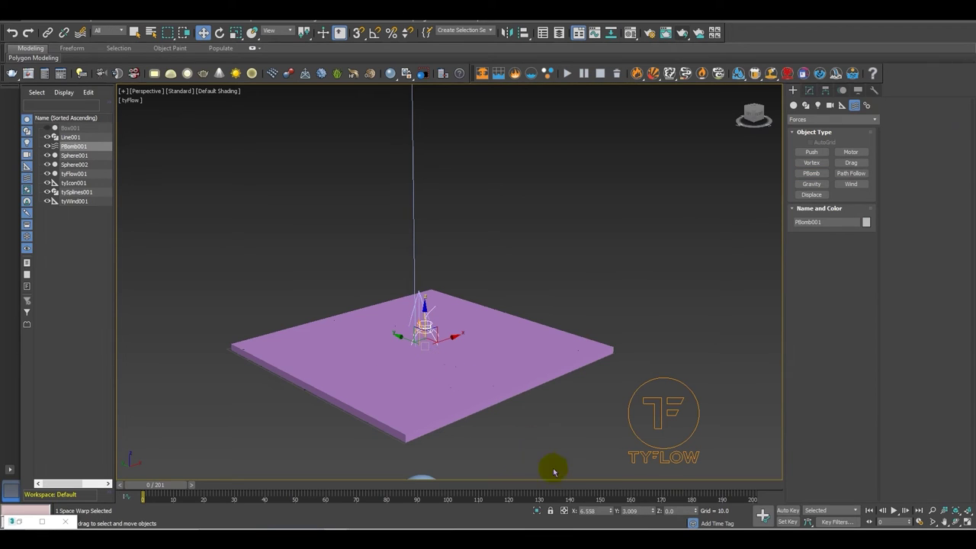
# Centre the PBomb at X 0, Y 0 and raise it to about Z 2.8.
pyautogui.rightClick(609, 513)
pyautogui.rightClick(647, 513)
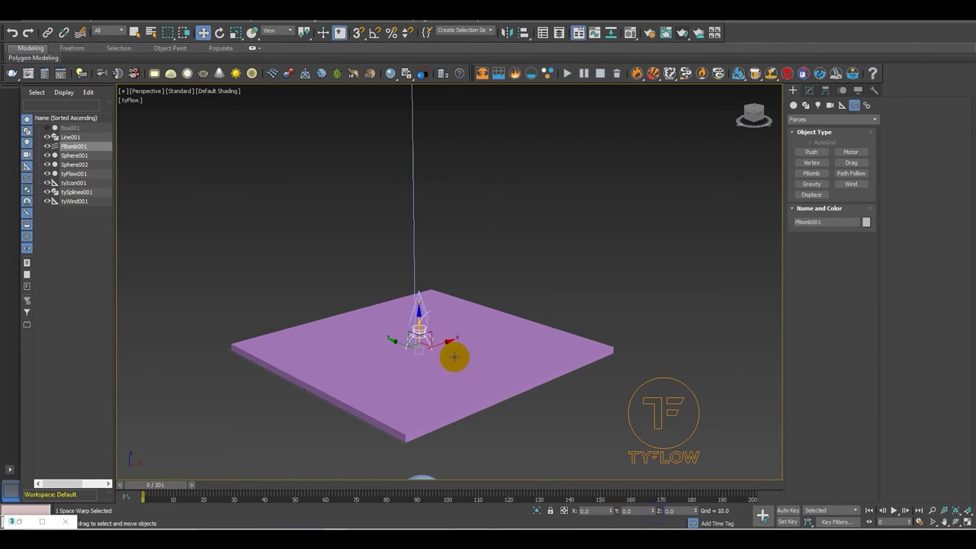
pyautogui.moveTo(419, 311); pyautogui.dragTo(419, 303)
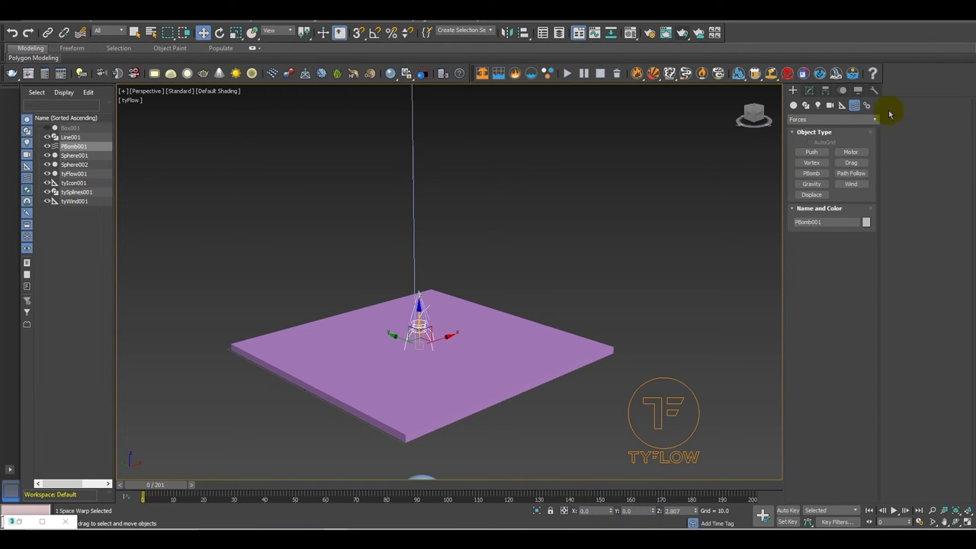
# Enable the PBomb's range indicator and set its linear range to 22.25.
pyautogui.click(810, 90)
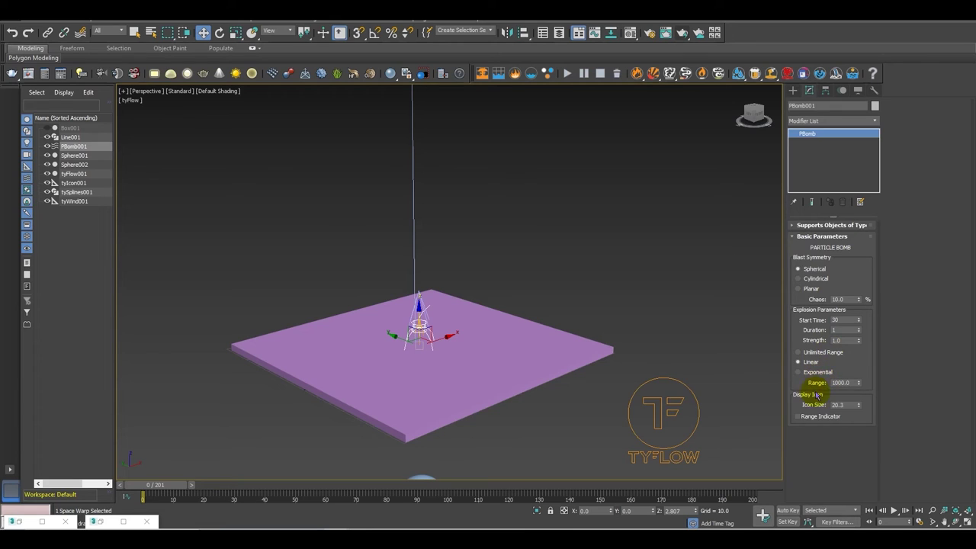
pyautogui.click(798, 416)
pyautogui.rightClick(860, 386)
pyautogui.moveTo(860, 384); pyautogui.dragTo(870, 341)
pyautogui.moveTo(56, 492); pyautogui.dragTo(39, 450)
pyautogui.rightClick(39, 450)
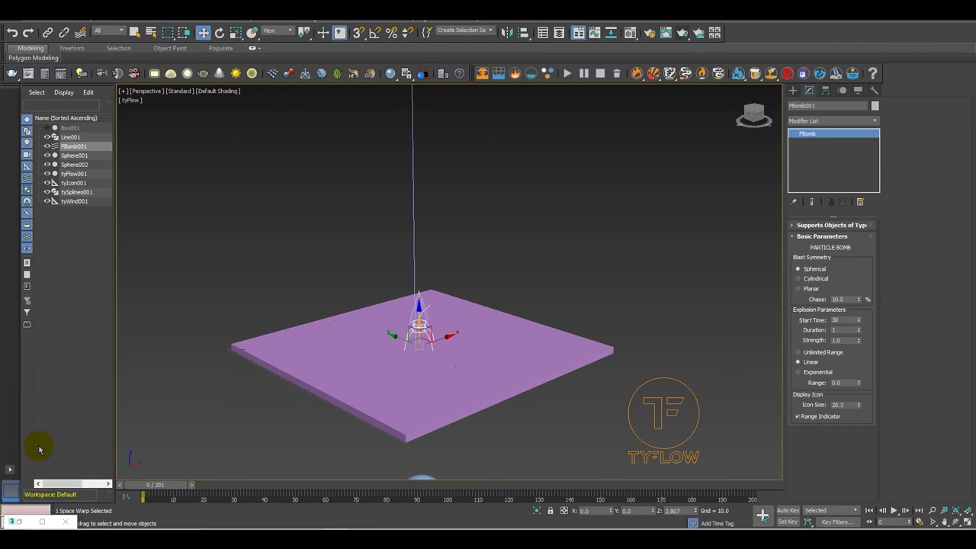
pyautogui.moveTo(860, 385); pyautogui.dragTo(904, 299)
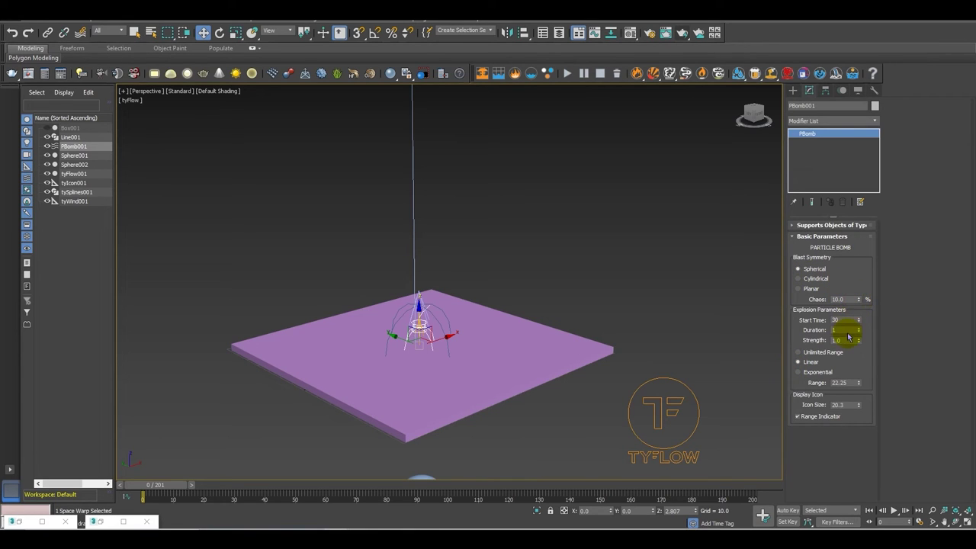
pyautogui.press('Return')
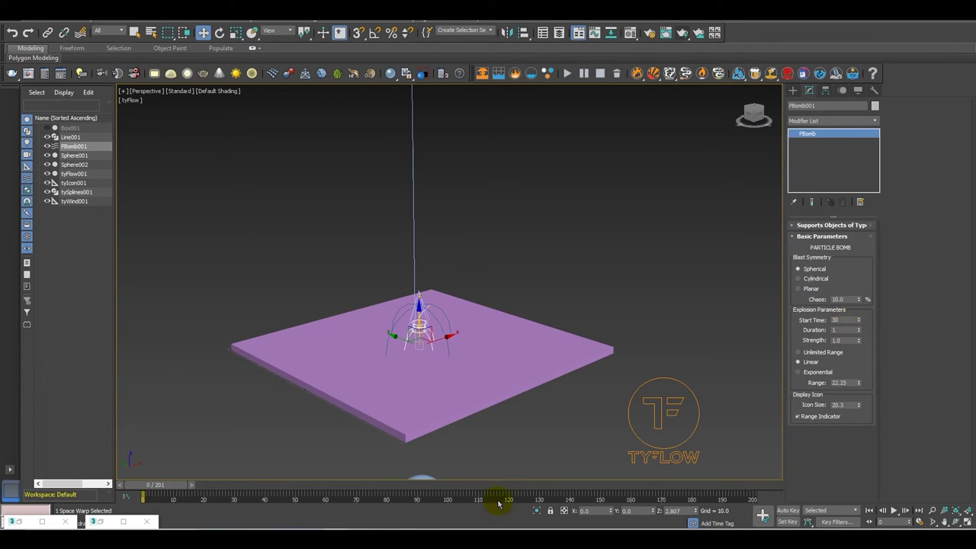
# Scrub to frame 140 and give the PBomb a start time of 140 and a strength of 30.
pyautogui.moveTo(515, 491); pyautogui.dragTo(568, 487)
pyautogui.press('w')
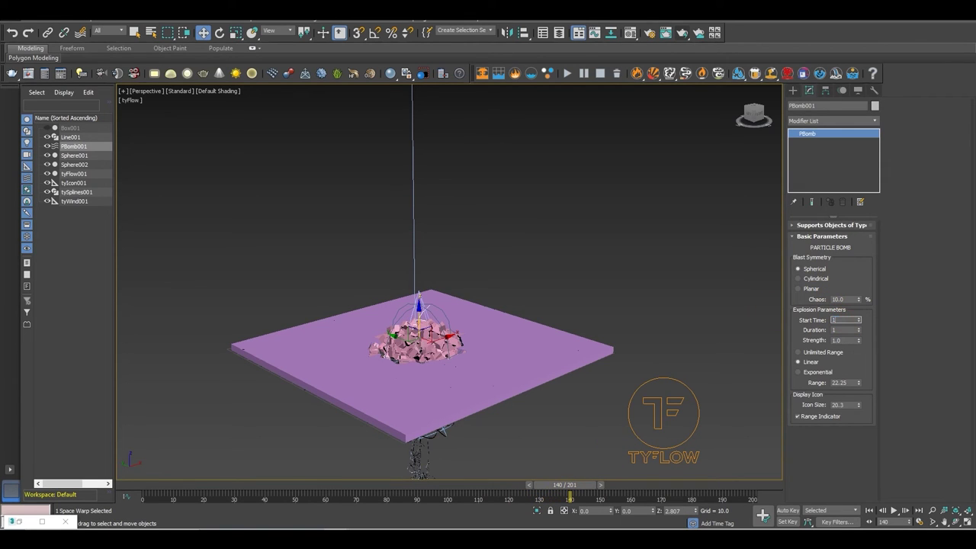
pyautogui.click(859, 332)
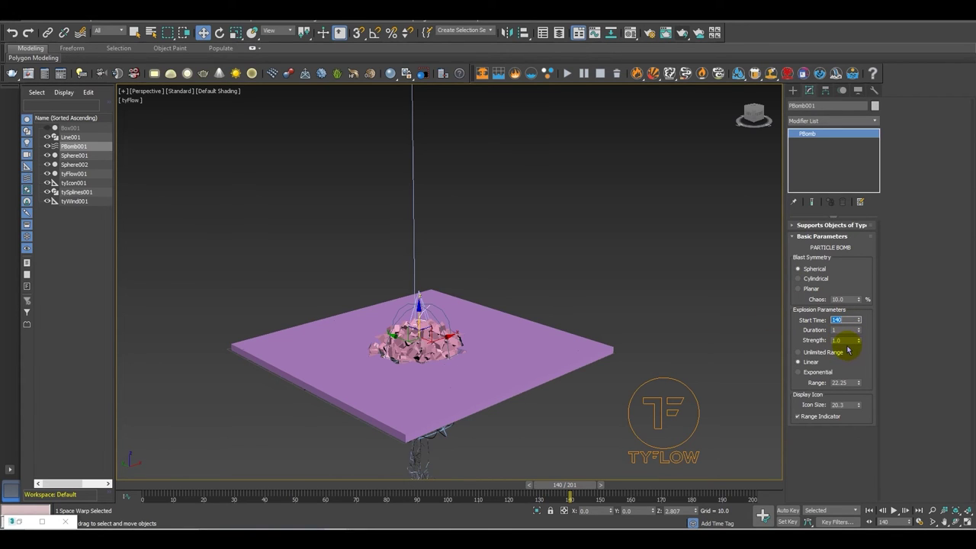
pyautogui.click(845, 340)
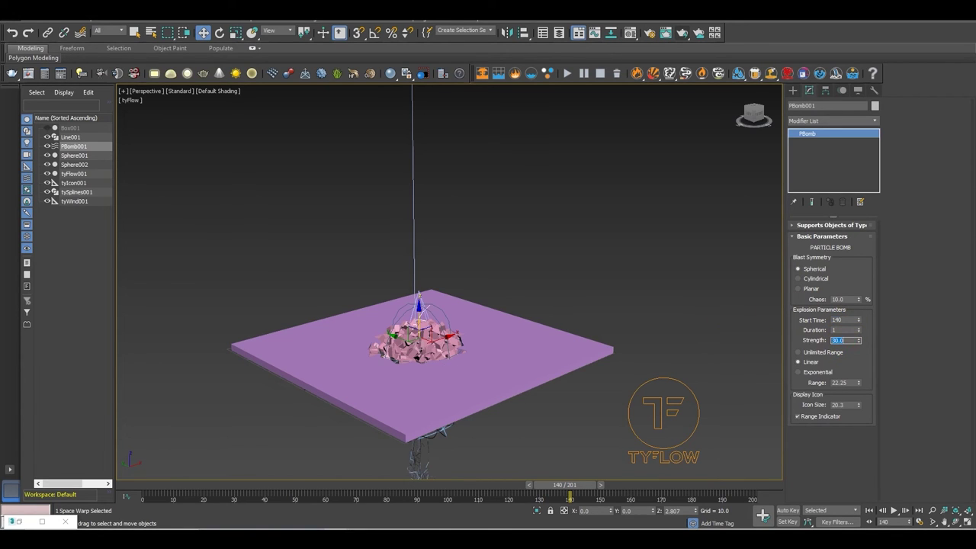
pyautogui.click(943, 338)
# In the tyFlow editor, add a Time Test above the Display in Event_003, testing event age Equal to 80 with variation 0.
pyautogui.click(26, 522)
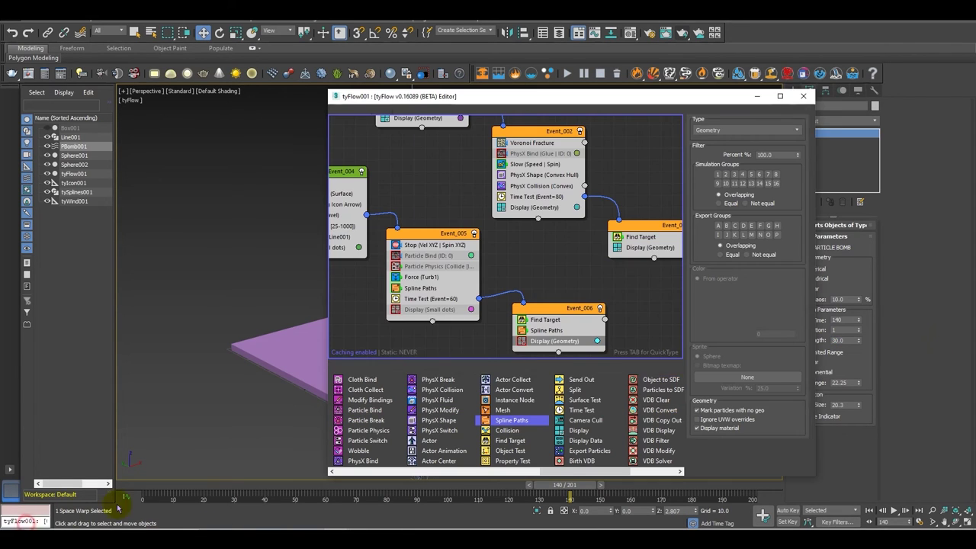
pyautogui.moveTo(579, 271)
pyautogui.mouseDown(button='middle')
pyautogui.moveTo(421, 298)
pyautogui.moveTo(438, 300)
pyautogui.mouseUp(button='middle')
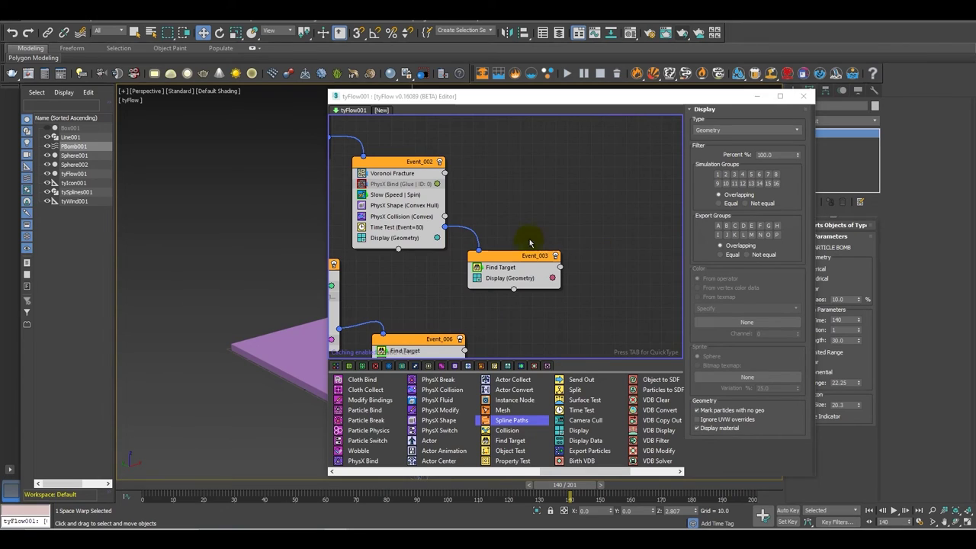
pyautogui.scroll(1, 515, 283)
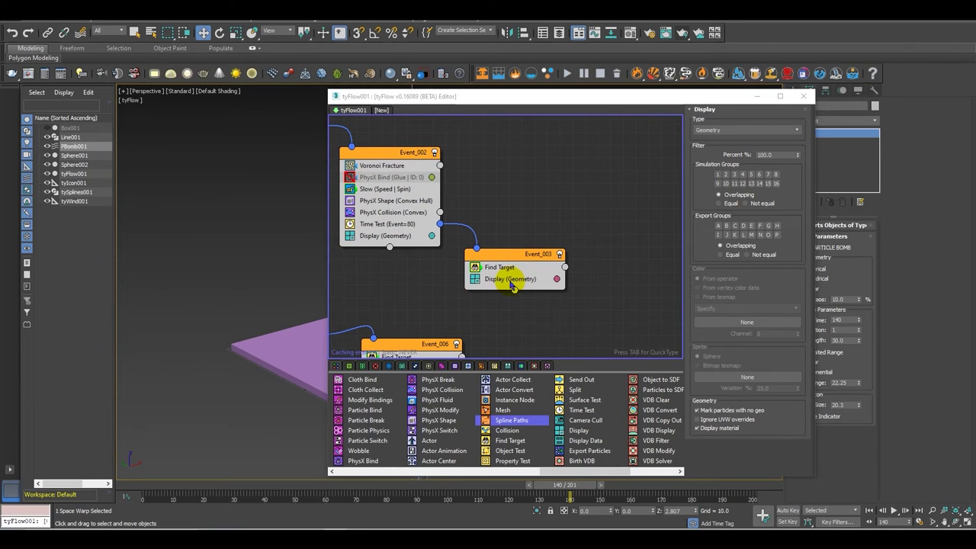
pyautogui.moveTo(571, 472); pyautogui.dragTo(599, 474)
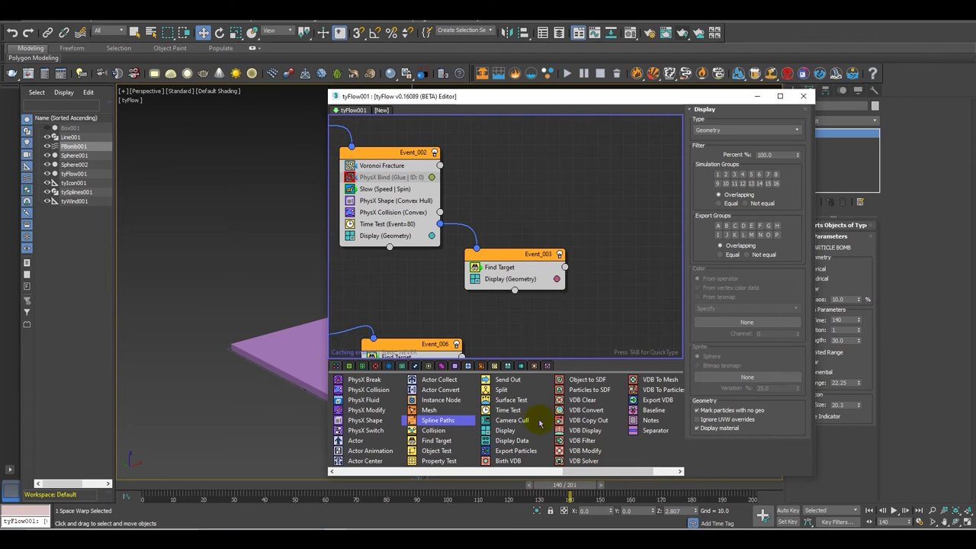
pyautogui.moveTo(514, 413); pyautogui.dragTo(515, 279)
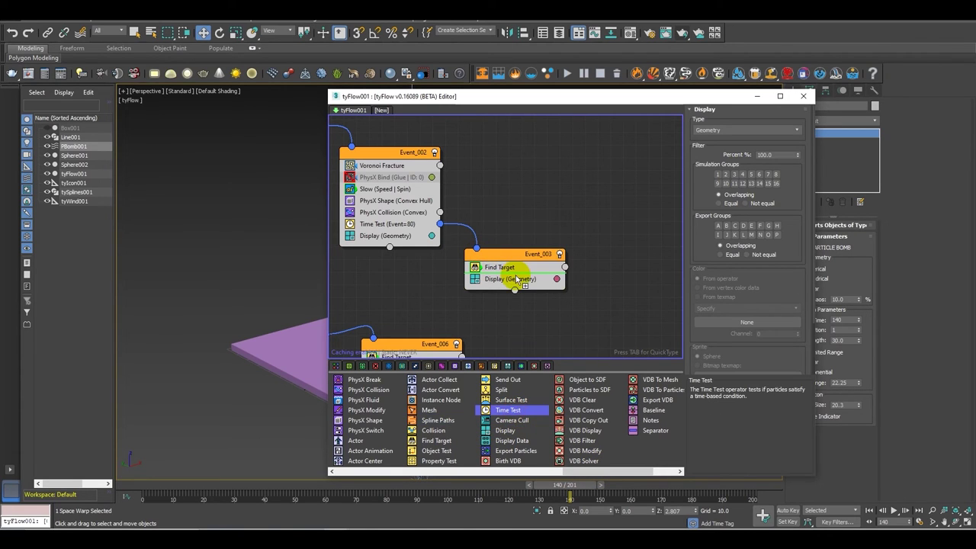
pyautogui.moveTo(598, 290); pyautogui.dragTo(603, 302)
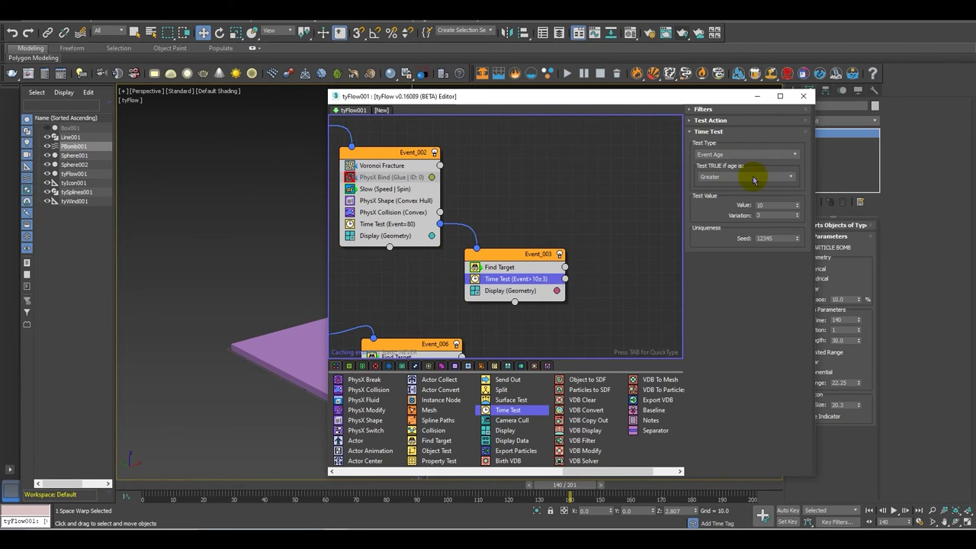
pyautogui.click(751, 177)
pyautogui.click(709, 212)
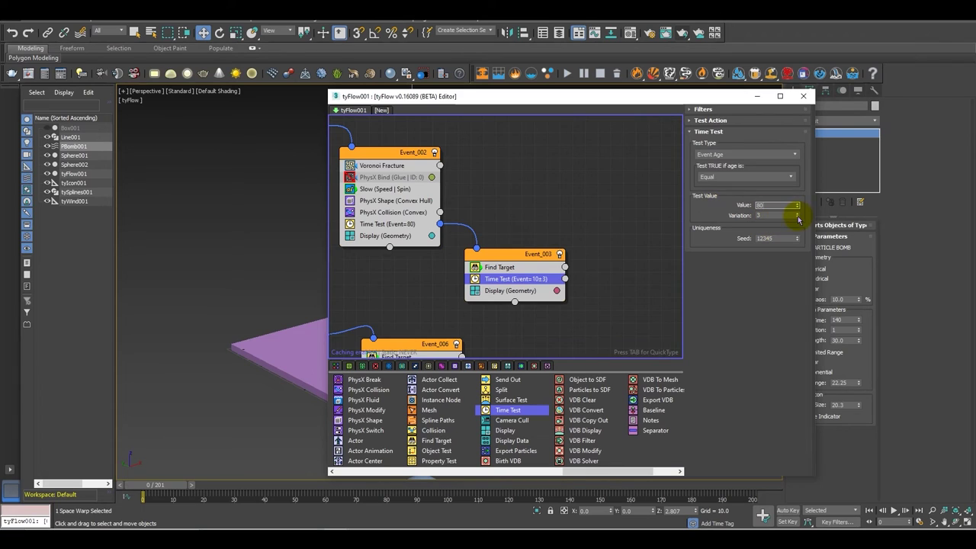
pyautogui.moveTo(544, 332); pyautogui.dragTo(568, 279, button='middle')
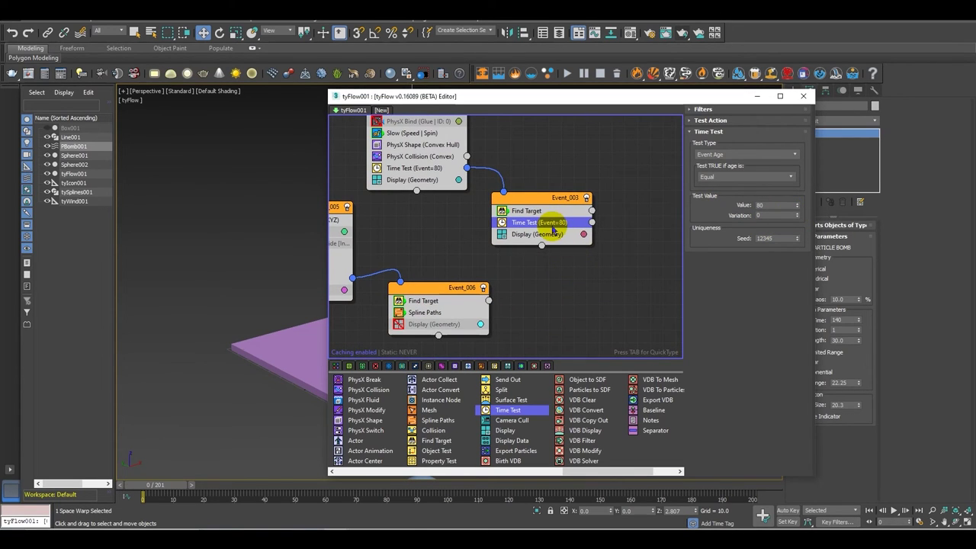
# Add a Force operator below the Time Test in Event_003, assign PBomb001 as its force and move the editor clear of the slab.
pyautogui.moveTo(585, 474); pyautogui.dragTo(413, 473)
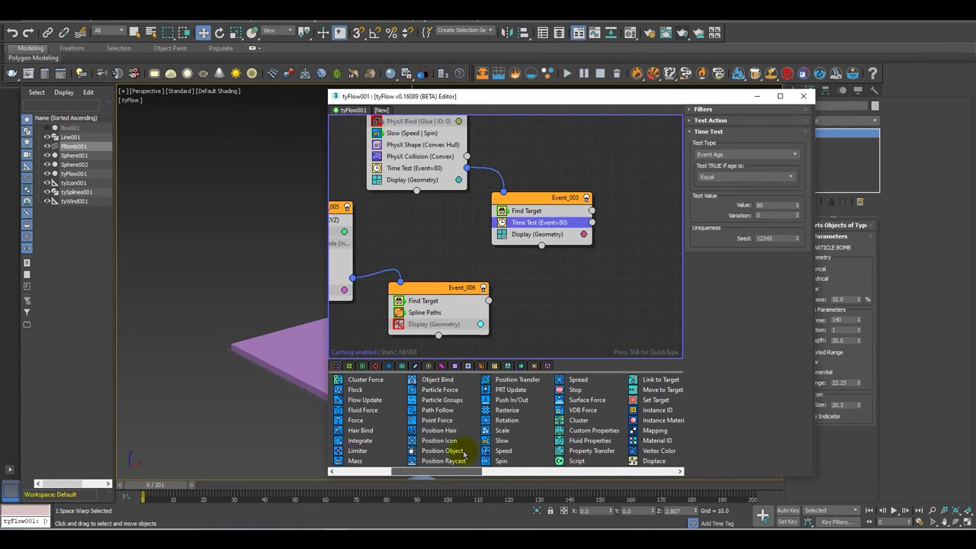
pyautogui.scroll(1, 435, 464)
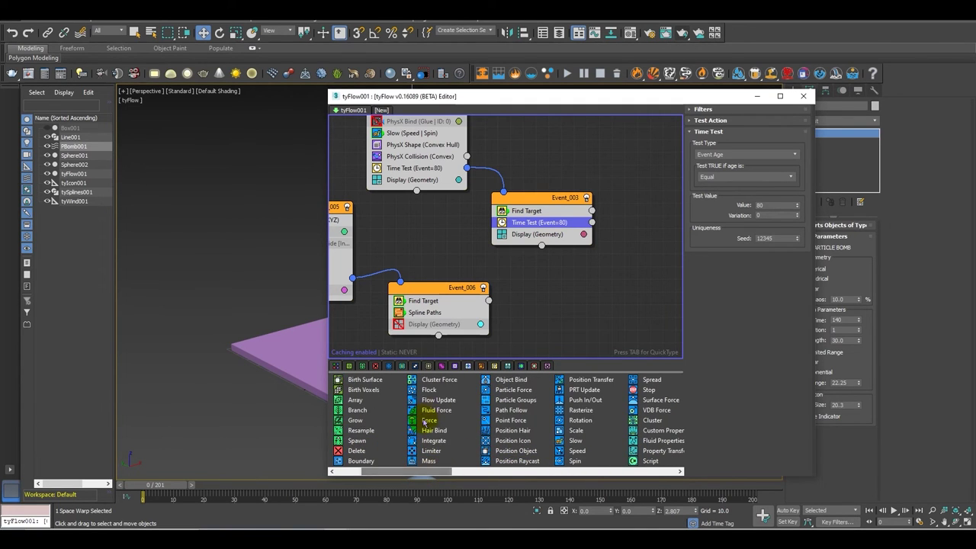
pyautogui.moveTo(424, 420); pyautogui.dragTo(504, 257)
pyautogui.moveTo(540, 227); pyautogui.dragTo(542, 228)
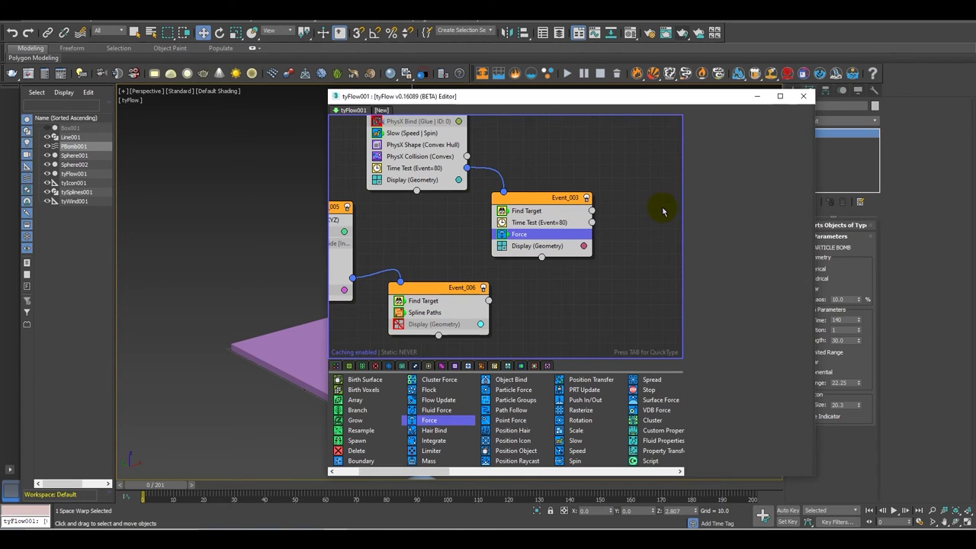
pyautogui.moveTo(679, 101); pyautogui.dragTo(828, 140)
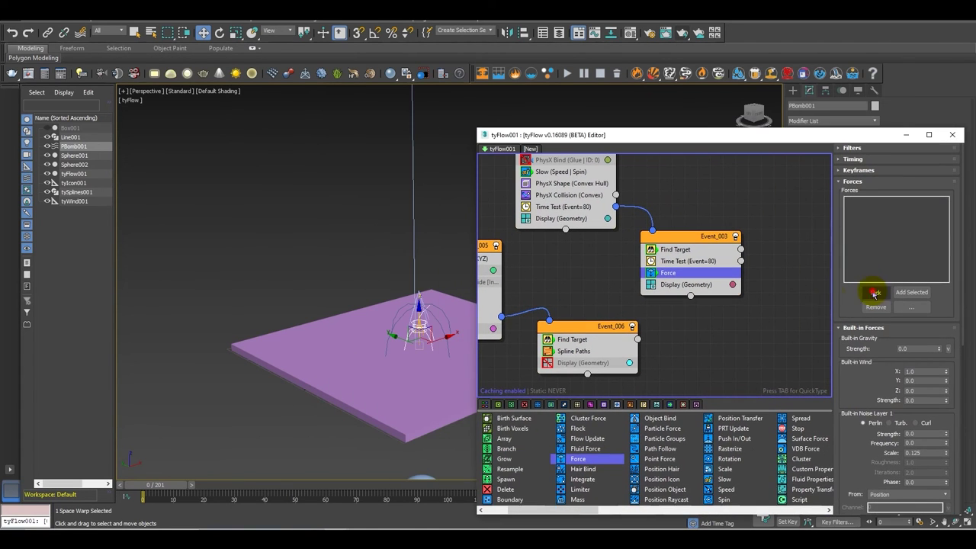
pyautogui.click(874, 293)
pyautogui.click(424, 327)
pyautogui.moveTo(458, 257); pyautogui.dragTo(353, 344, button='middle')
pyautogui.moveTo(756, 135); pyautogui.dragTo(762, 8)
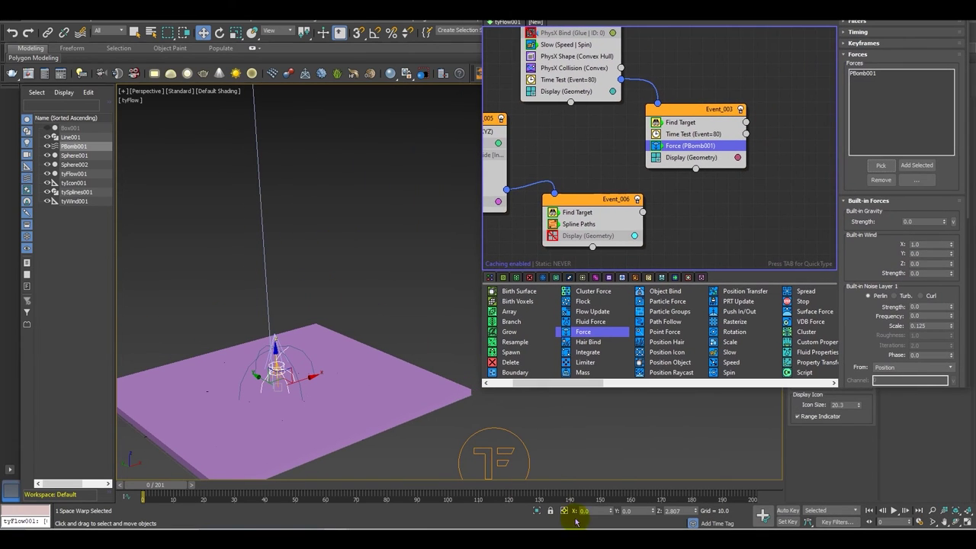
# Scrub to frame 150 and view the blasted fragments around the slab from different angles.
pyautogui.moveTo(610, 485)
pyautogui.mouseDown()
pyautogui.moveTo(553, 496)
pyautogui.moveTo(601, 496)
pyautogui.mouseUp()
pyautogui.keyDown('alt'); pyautogui.moveTo(279, 359); pyautogui.dragTo(331, 152, button='middle'); pyautogui.keyUp('alt')
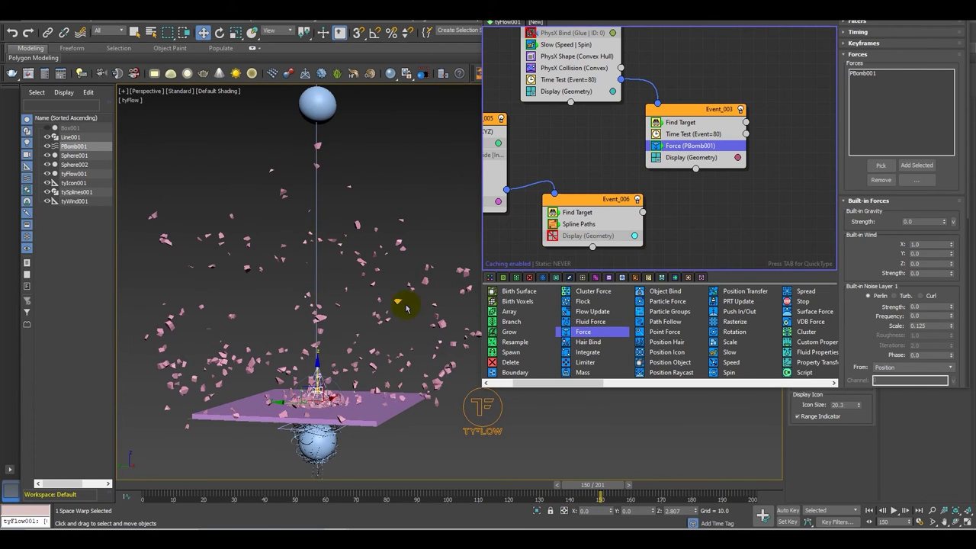
pyautogui.keyDown('alt'); pyautogui.moveTo(487, 411); pyautogui.dragTo(456, 415, button='middle'); pyautogui.keyUp('alt')
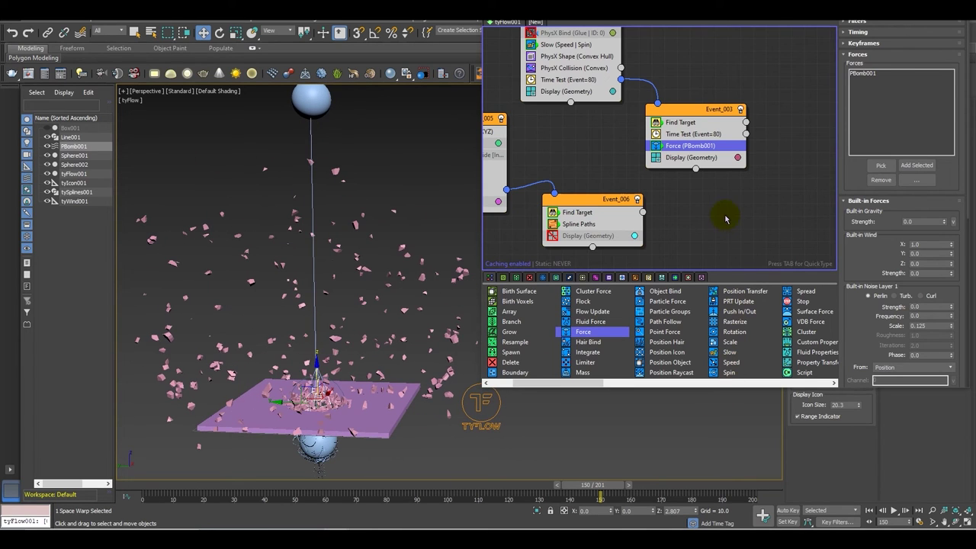
pyautogui.moveTo(721, 215); pyautogui.dragTo(688, 244, button='middle')
pyautogui.moveTo(597, 488); pyautogui.dragTo(109, 455)
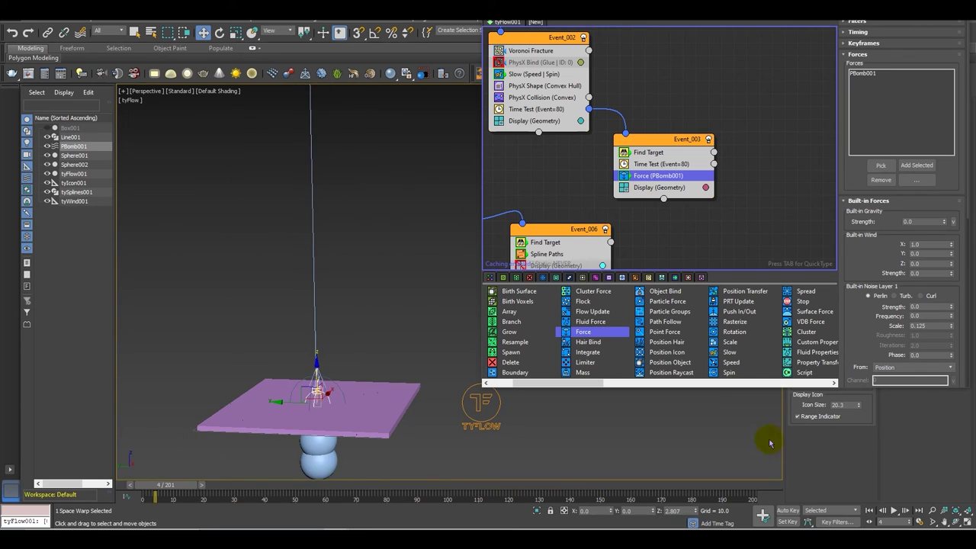
# Add a Property Test between the Force and Display operators in Event_003 and return to frame 0.
pyautogui.moveTo(587, 386); pyautogui.dragTo(767, 382)
pyautogui.moveTo(667, 372); pyautogui.dragTo(678, 184)
pyautogui.moveTo(177, 485); pyautogui.dragTo(157, 485)
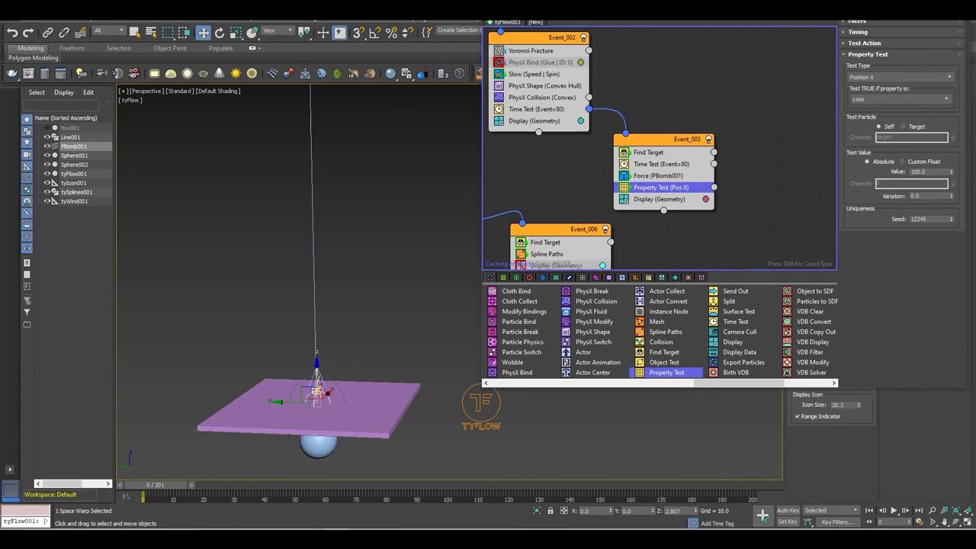
# Set the Property Test to be true when Velocity Magnitude is Greater than an absolute value of 5.0.
pyautogui.click(894, 78)
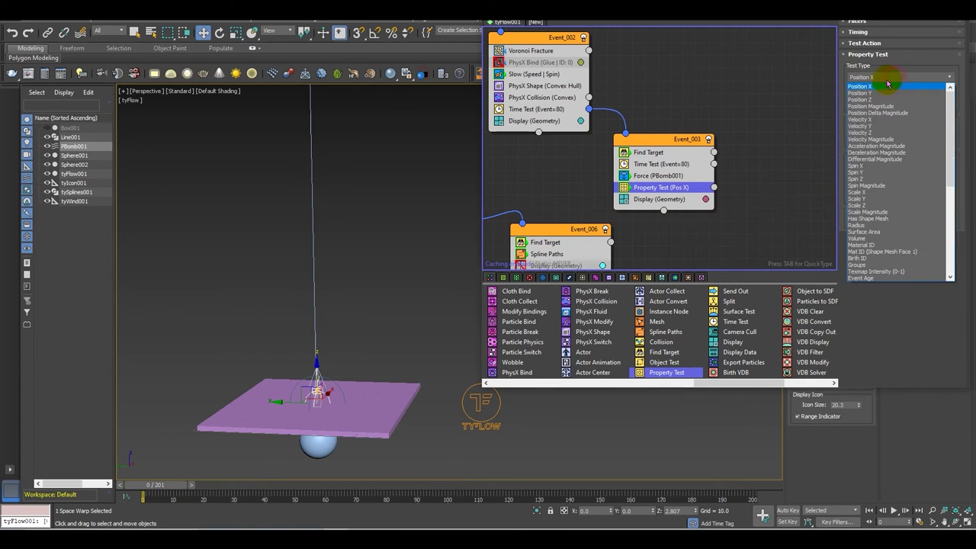
pyautogui.click(806, 19)
pyautogui.moveTo(802, 11); pyautogui.dragTo(545, 47)
pyautogui.click(641, 115)
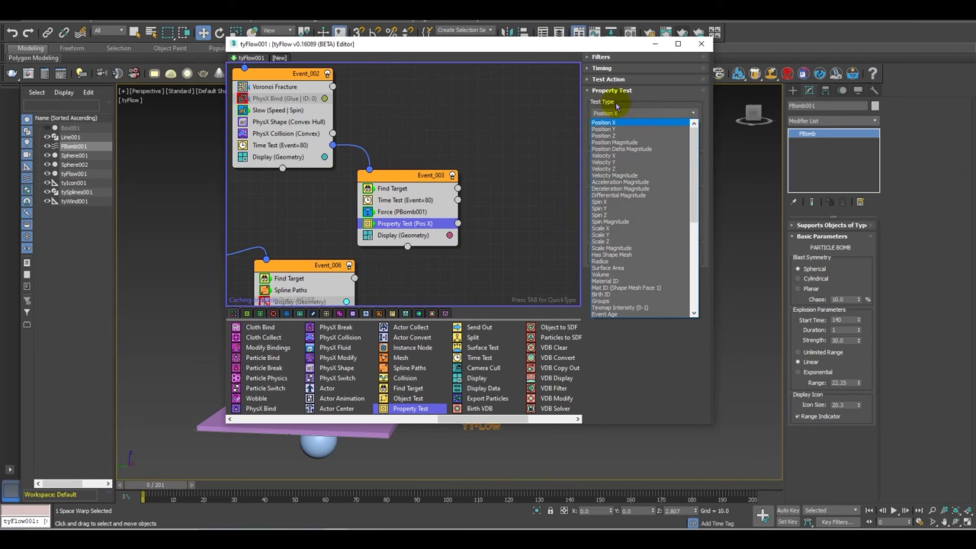
pyautogui.click(622, 175)
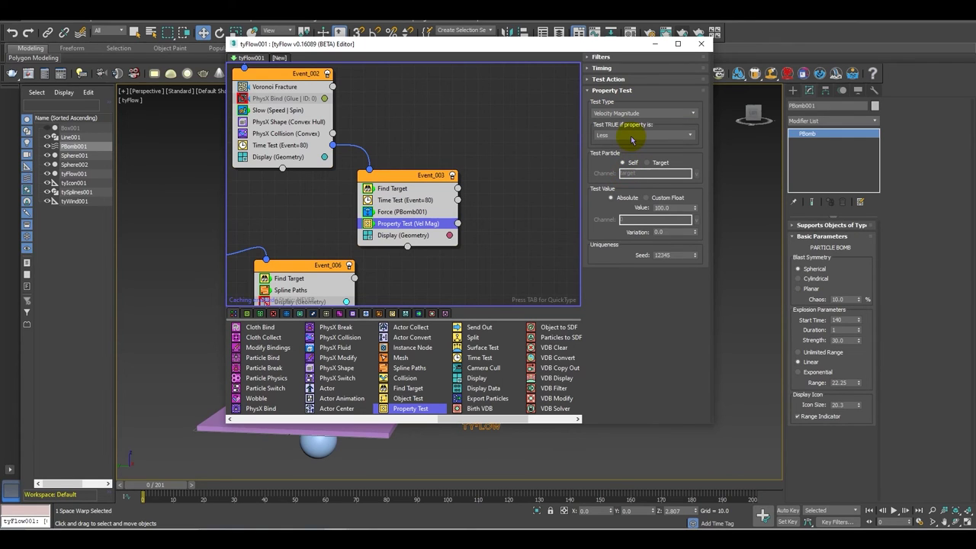
pyautogui.click(639, 135)
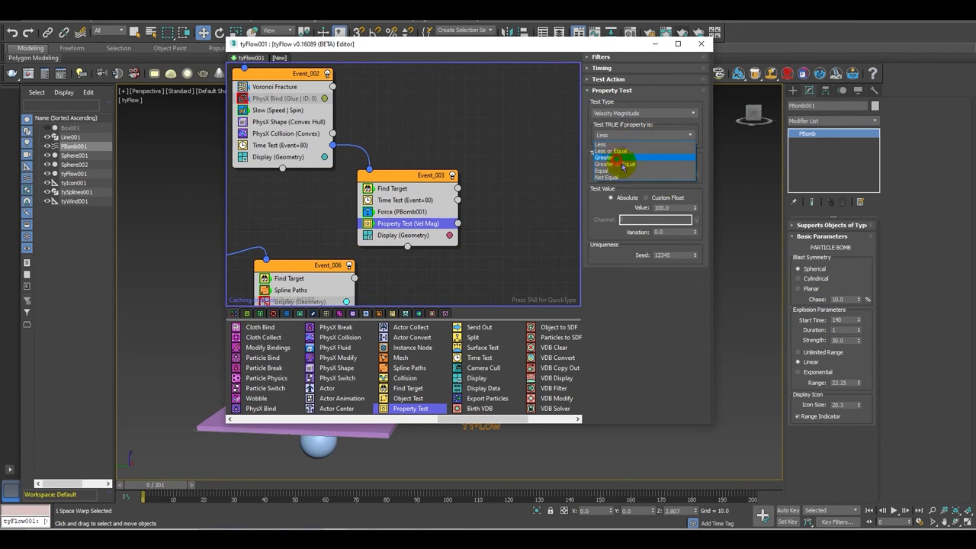
pyautogui.click(621, 158)
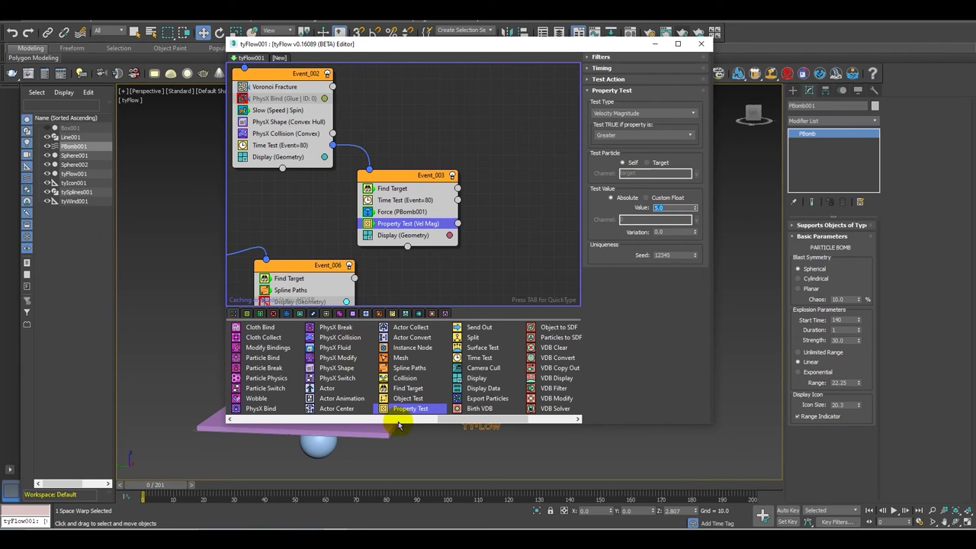
# Create a new event with a geometry Display operator, wire it to the Property Test output and move the editor aside.
pyautogui.moveTo(462, 419); pyautogui.dragTo(508, 419)
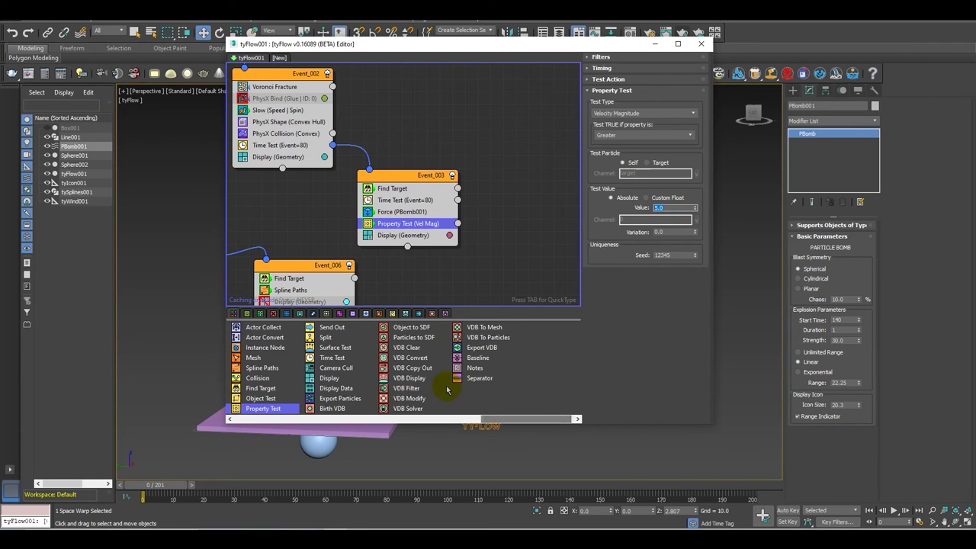
pyautogui.moveTo(346, 376); pyautogui.dragTo(551, 248)
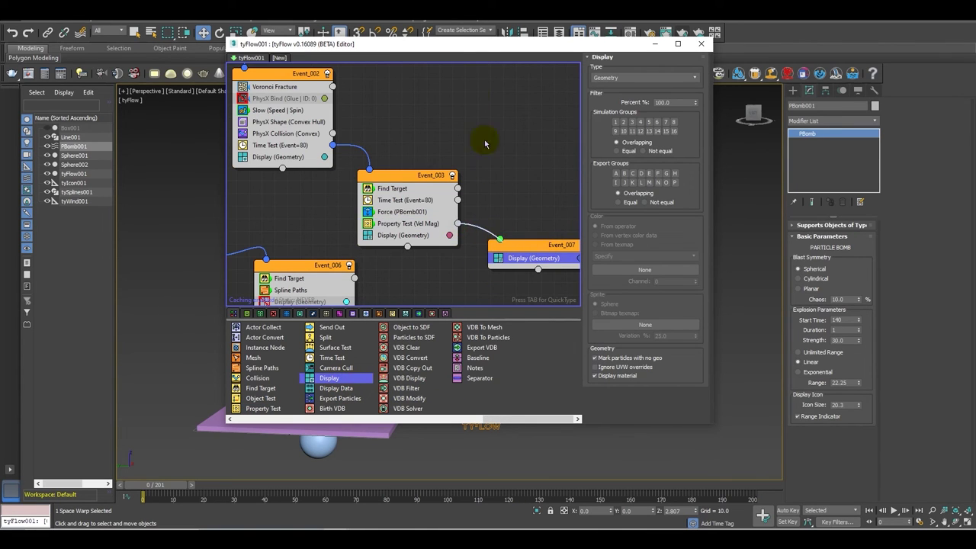
pyautogui.moveTo(452, 49); pyautogui.dragTo(725, 45)
# Scrub through the blast frames to check the fragments' motion, ending at frame 0.
pyautogui.click(581, 485)
pyautogui.moveTo(582, 487)
pyautogui.mouseDown()
pyautogui.moveTo(427, 483)
pyautogui.moveTo(595, 504)
pyautogui.moveTo(604, 516)
pyautogui.moveTo(425, 477)
pyautogui.moveTo(599, 488)
pyautogui.mouseUp()
pyautogui.press('w')
pyautogui.moveTo(175, 485); pyautogui.dragTo(143, 485)
# Add a PhysX Shape with convex hull and a Force with gravity strength -0.1 above the Display in Event_007.
pyautogui.moveTo(775, 39); pyautogui.dragTo(633, 20)
pyautogui.moveTo(680, 192); pyautogui.dragTo(587, 156, button='middle')
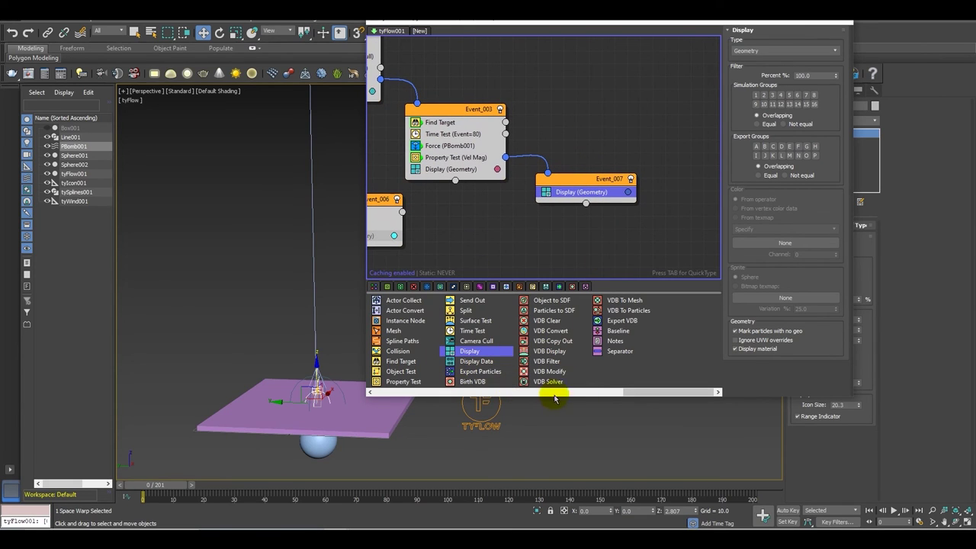
pyautogui.moveTo(651, 395); pyautogui.dragTo(603, 398)
pyautogui.moveTo(479, 342); pyautogui.dragTo(575, 190)
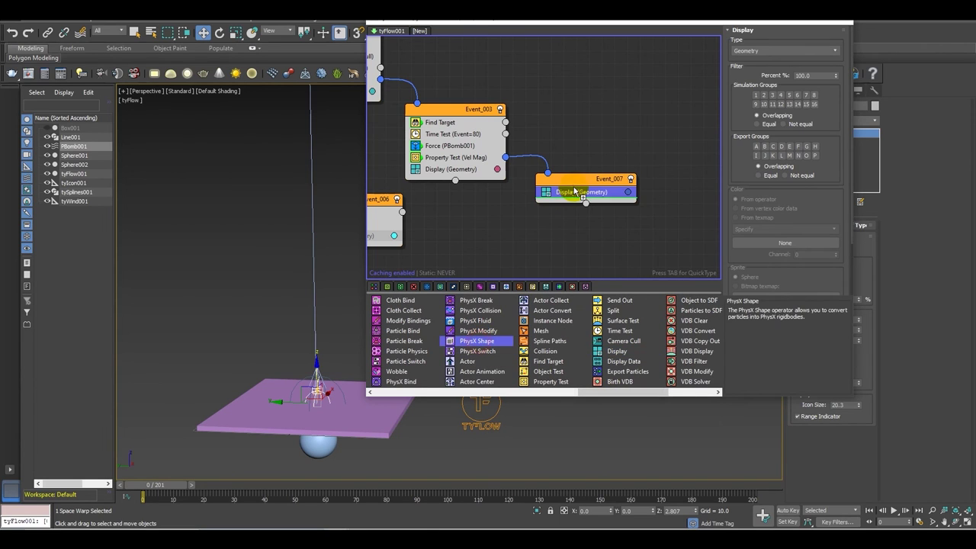
pyautogui.moveTo(671, 249); pyautogui.dragTo(585, 189)
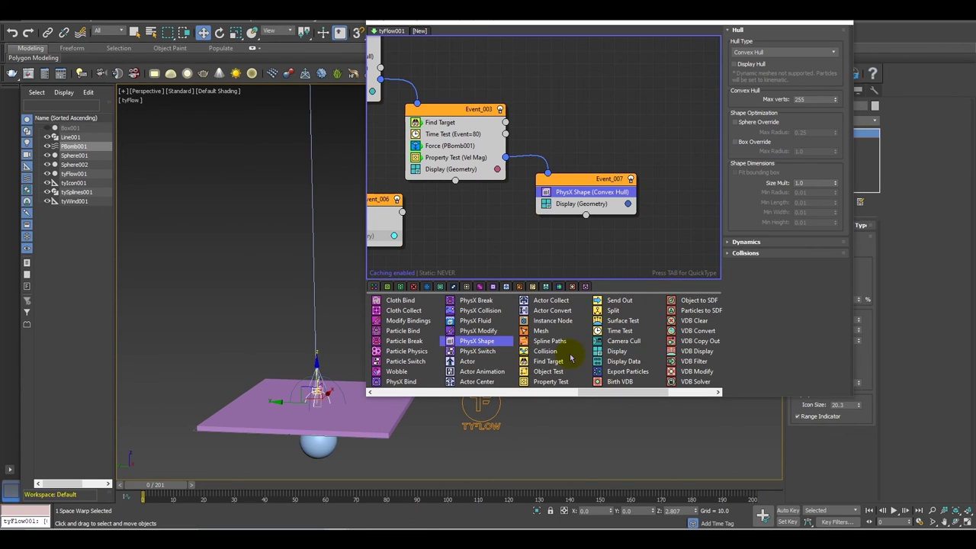
pyautogui.moveTo(649, 397); pyautogui.dragTo(473, 392)
pyautogui.moveTo(474, 338); pyautogui.dragTo(655, 205)
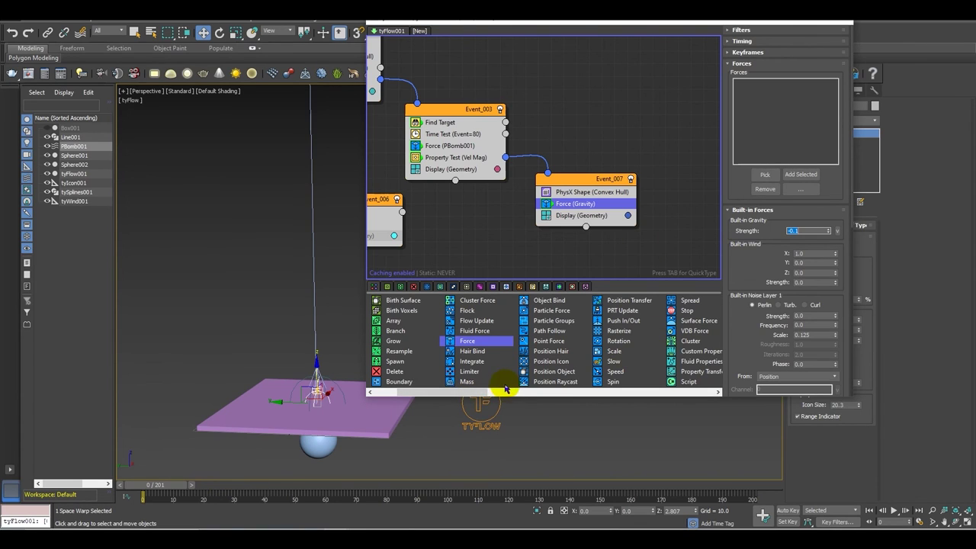
# Add a Voronoi Fracture above the PhysX Shape in Event_007 and scrub the timeline to check the secondary break-up.
pyautogui.moveTo(462, 392); pyautogui.dragTo(441, 392)
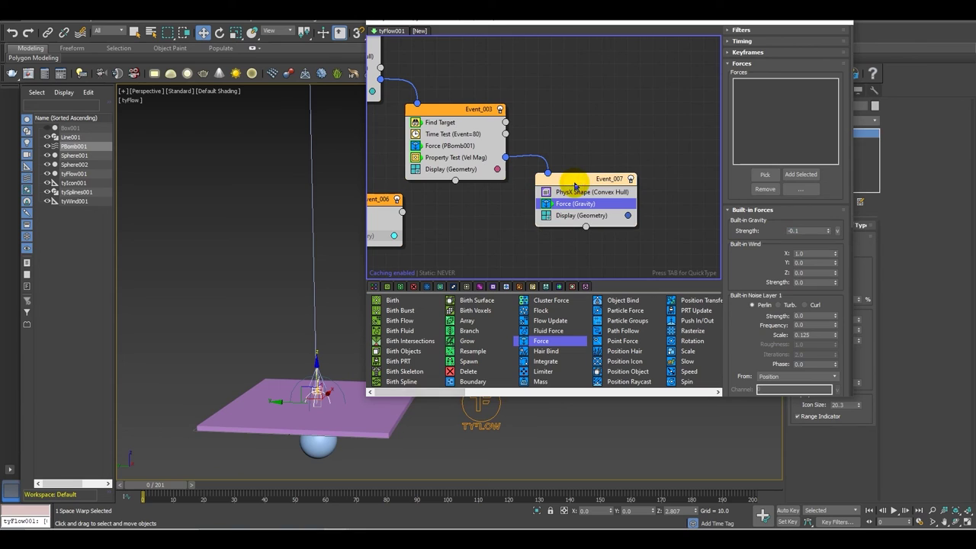
pyautogui.press('Tab')
pyautogui.write('voro')
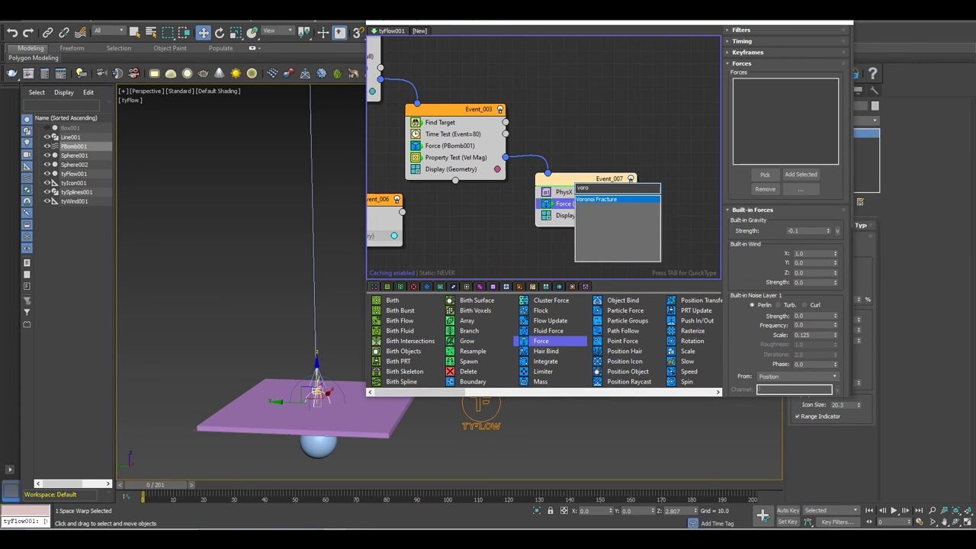
pyautogui.press('Return')
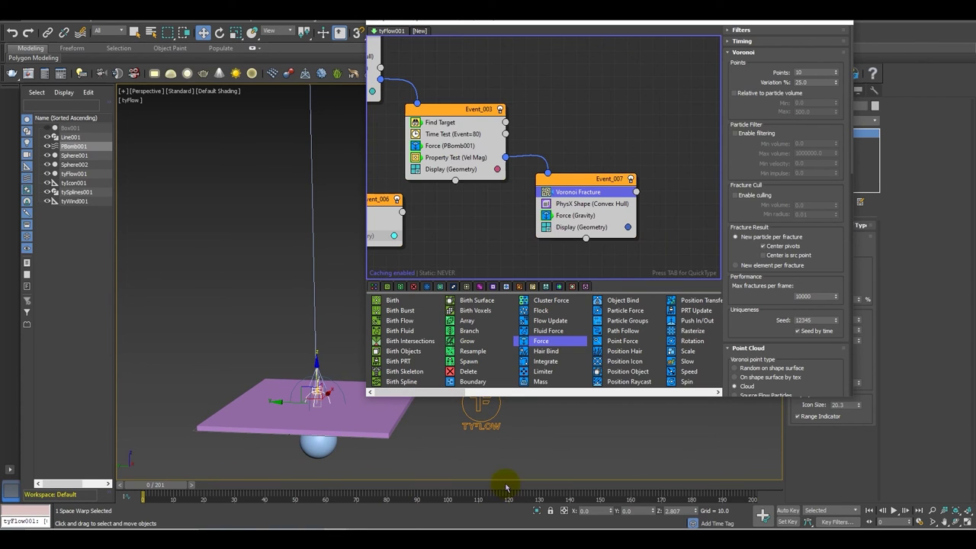
pyautogui.moveTo(504, 487); pyautogui.dragTo(512, 488)
pyautogui.moveTo(623, 494); pyautogui.dragTo(122, 412)
# Set Sphere001 and Sphere002 to display as boxes and make them non-renderable in their object properties.
pyautogui.moveTo(422, 351); pyautogui.dragTo(548, 307, button='middle')
pyautogui.click(547, 306)
pyautogui.keyDown('ctrl'); pyautogui.click(545, 360); pyautogui.keyUp('ctrl')
pyautogui.rightClick(545, 365)
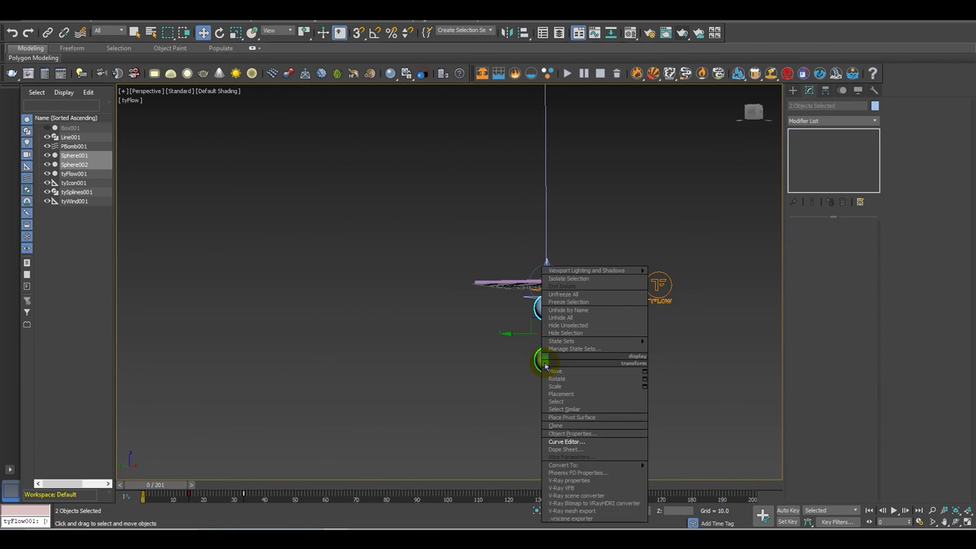
pyautogui.click(577, 433)
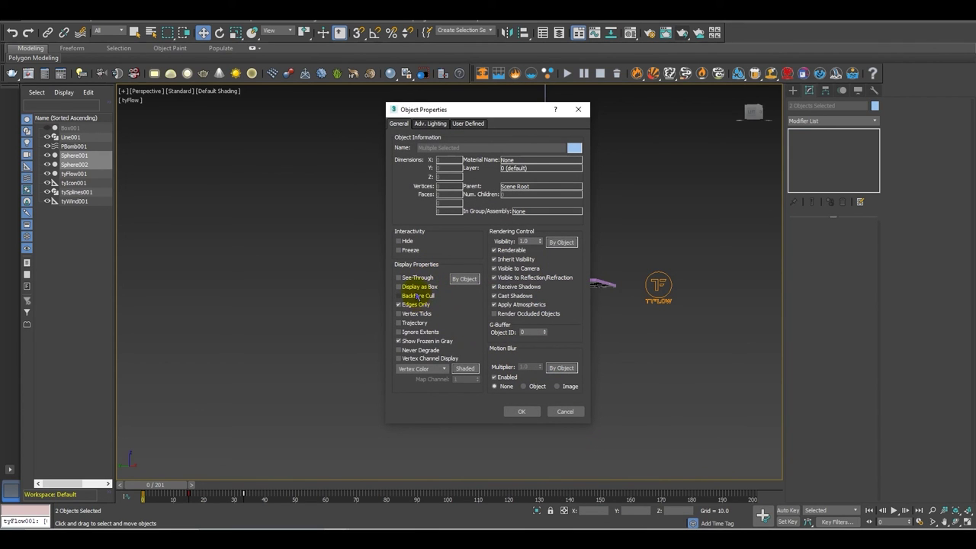
pyautogui.click(510, 251)
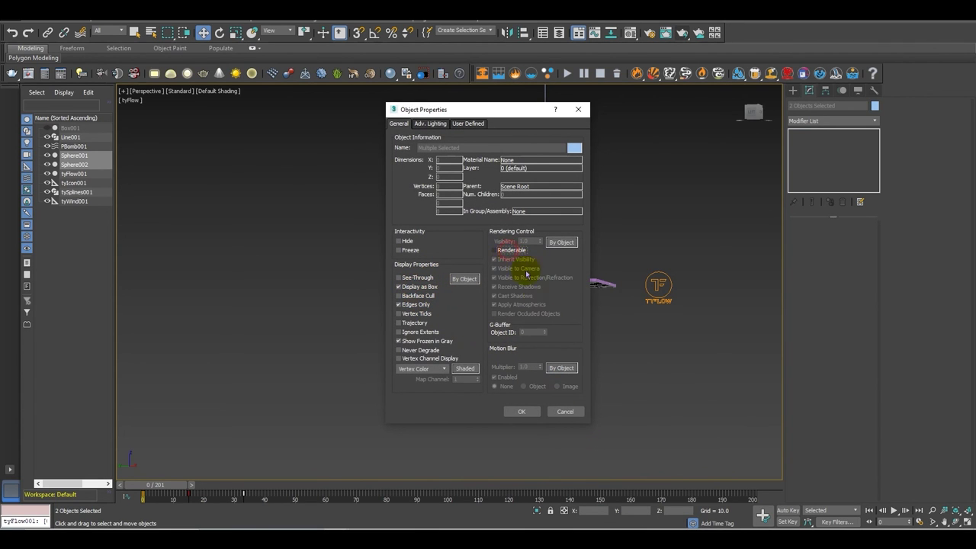
pyautogui.click(533, 417)
# Switch the perspective viewport's shading to Clay and frame the slab.
pyautogui.scroll(5, 523, 388)
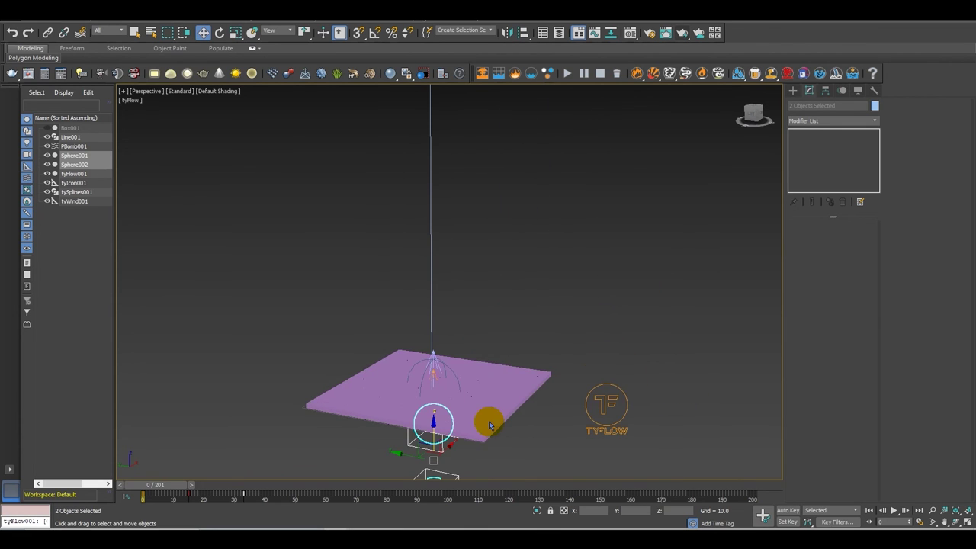
pyautogui.moveTo(490, 426); pyautogui.dragTo(497, 453, button='middle')
pyautogui.click(217, 91)
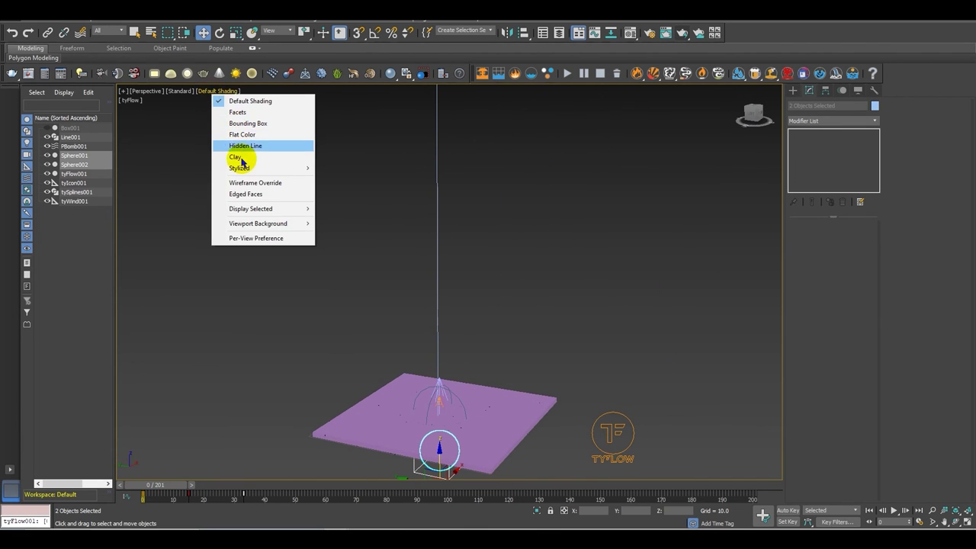
pyautogui.click(241, 147)
pyautogui.scroll(3, 526, 374)
pyautogui.moveTo(521, 377)
pyautogui.keyDown('alt'); pyautogui.mouseDown(button='middle')
pyautogui.moveTo(512, 355)
pyautogui.moveTo(537, 348)
pyautogui.moveTo(539, 369)
pyautogui.mouseUp(button='middle'); pyautogui.keyUp('alt')
pyautogui.scroll(-1, 616, 438)
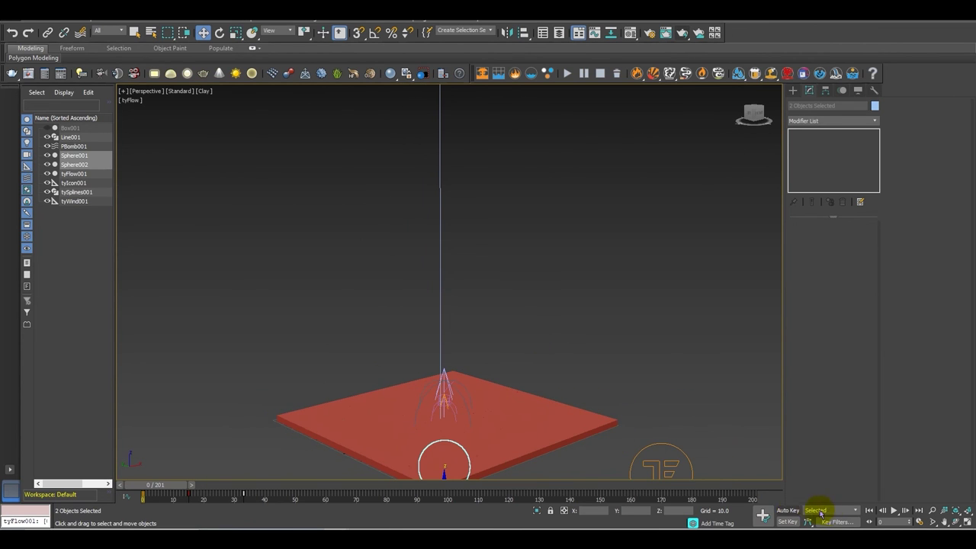
# Play the simulation through the blast, stop near frame 198 and inspect the scattered fragments around the slab.
pyautogui.click(894, 511)
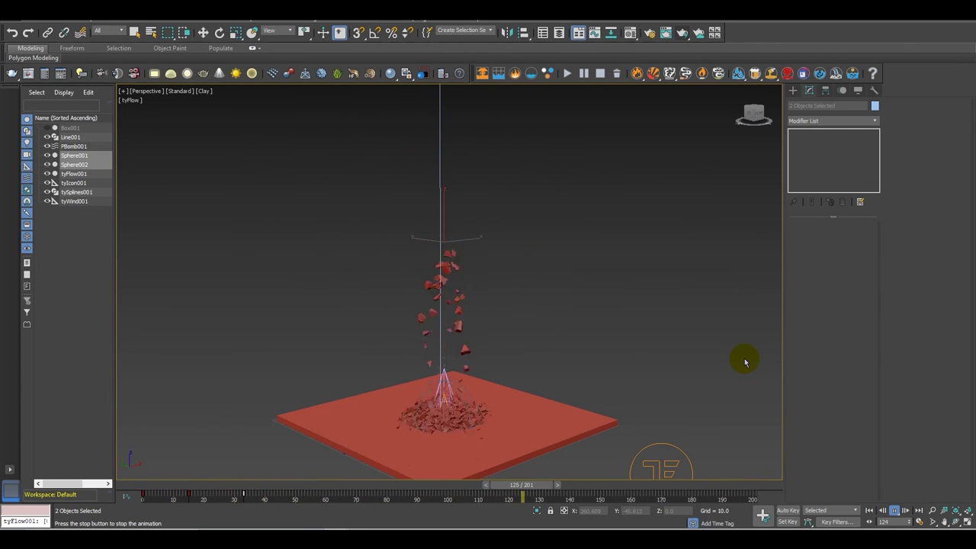
pyautogui.click(894, 511)
pyautogui.press('w')
pyautogui.keyDown('alt'); pyautogui.moveTo(557, 397); pyautogui.dragTo(524, 394, button='middle'); pyautogui.keyUp('alt')
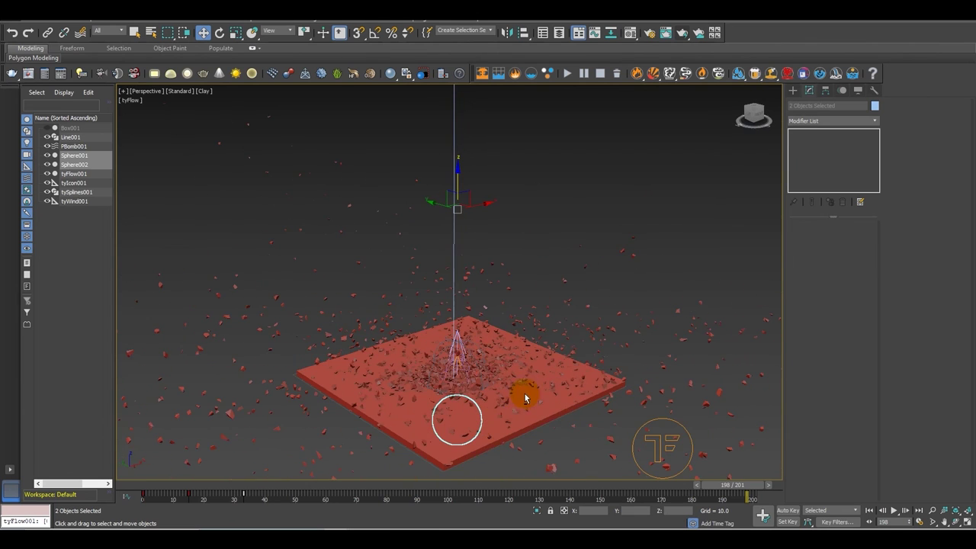